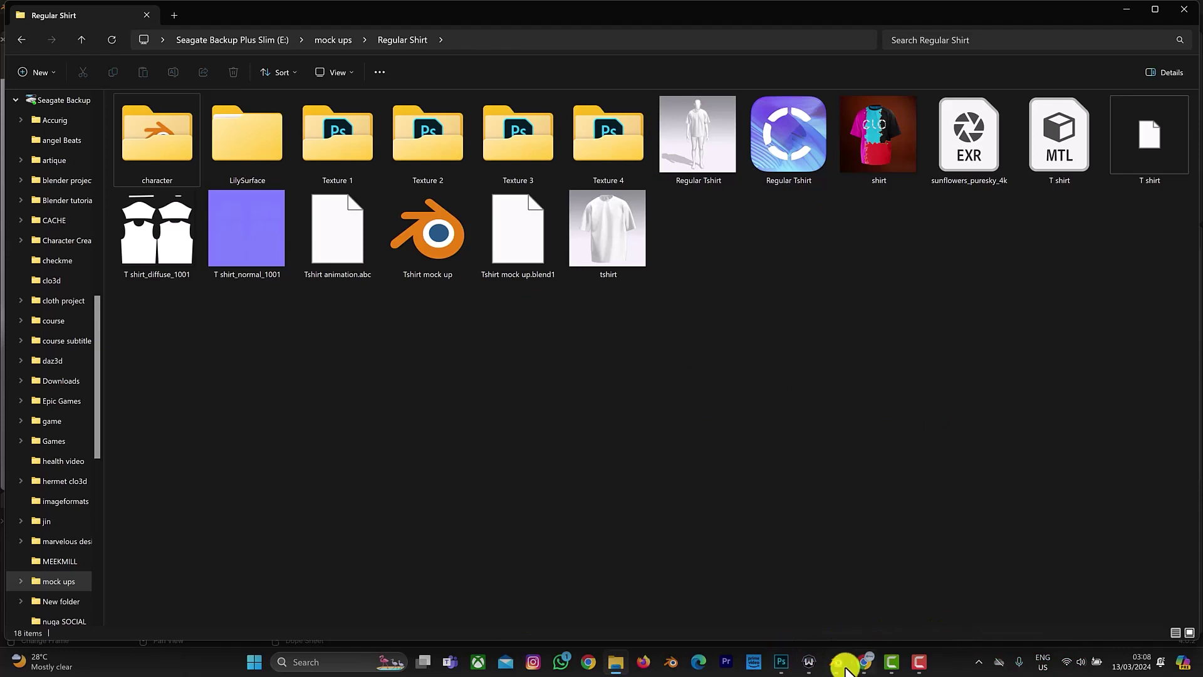
- Switch to the open Tshirt mock up project in Blender
mouse_move(840, 664)
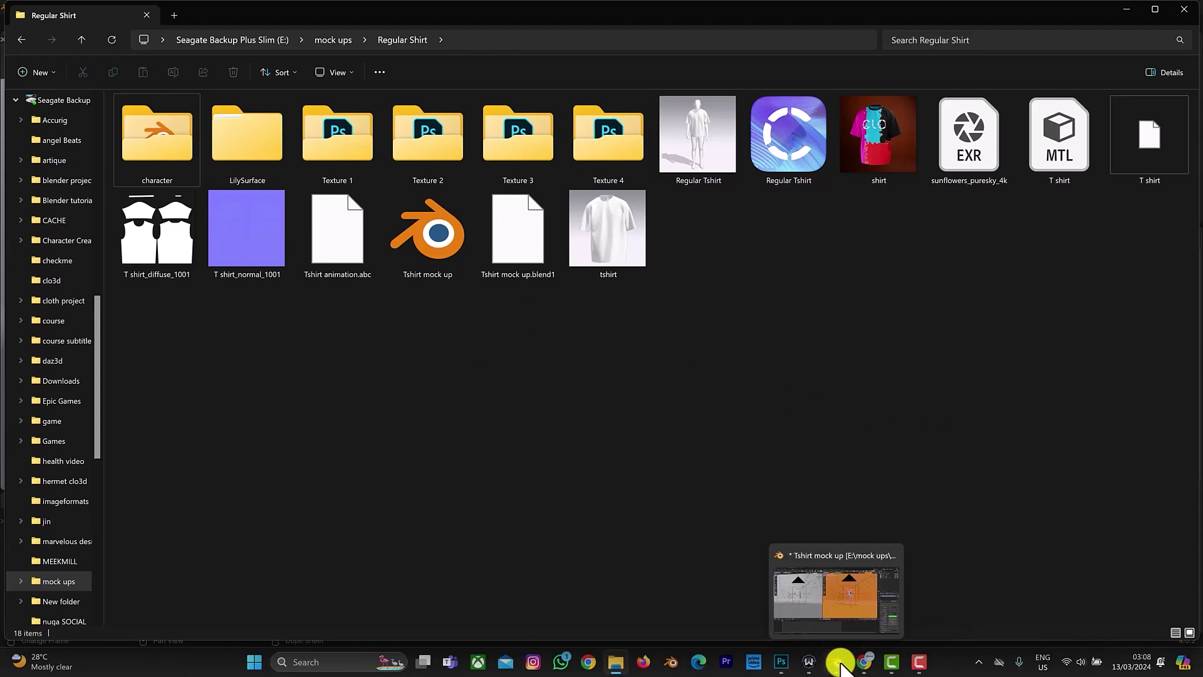
click(840, 664)
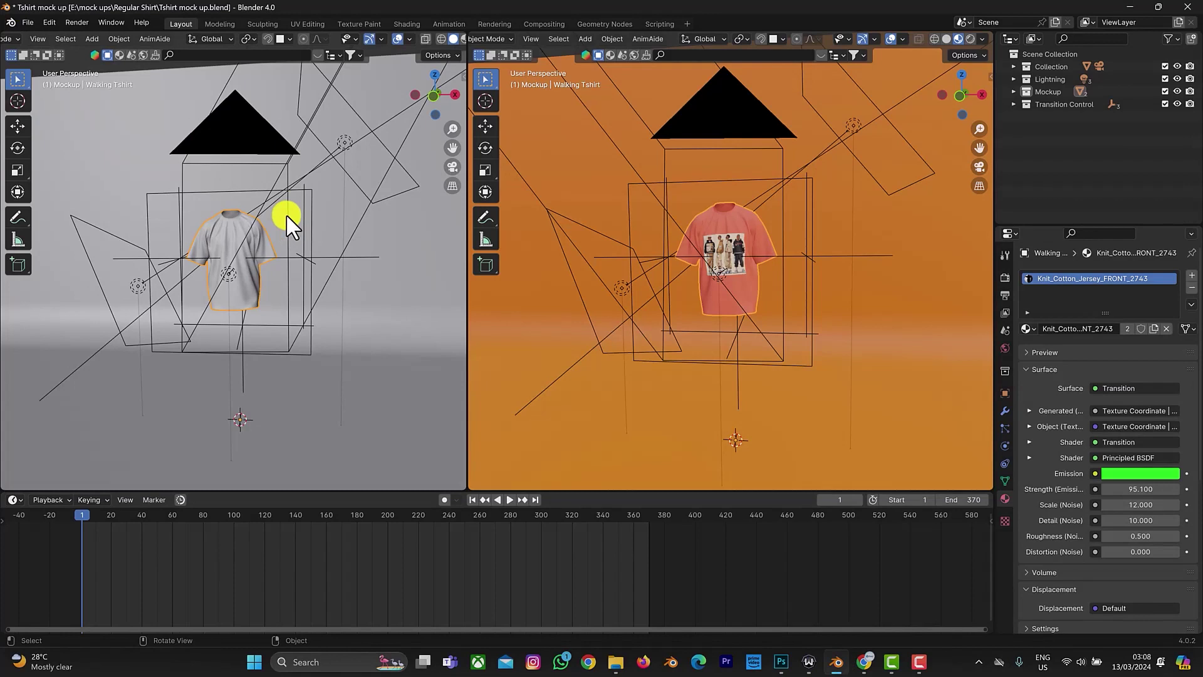
click(28, 20)
mouse_move(51, 39)
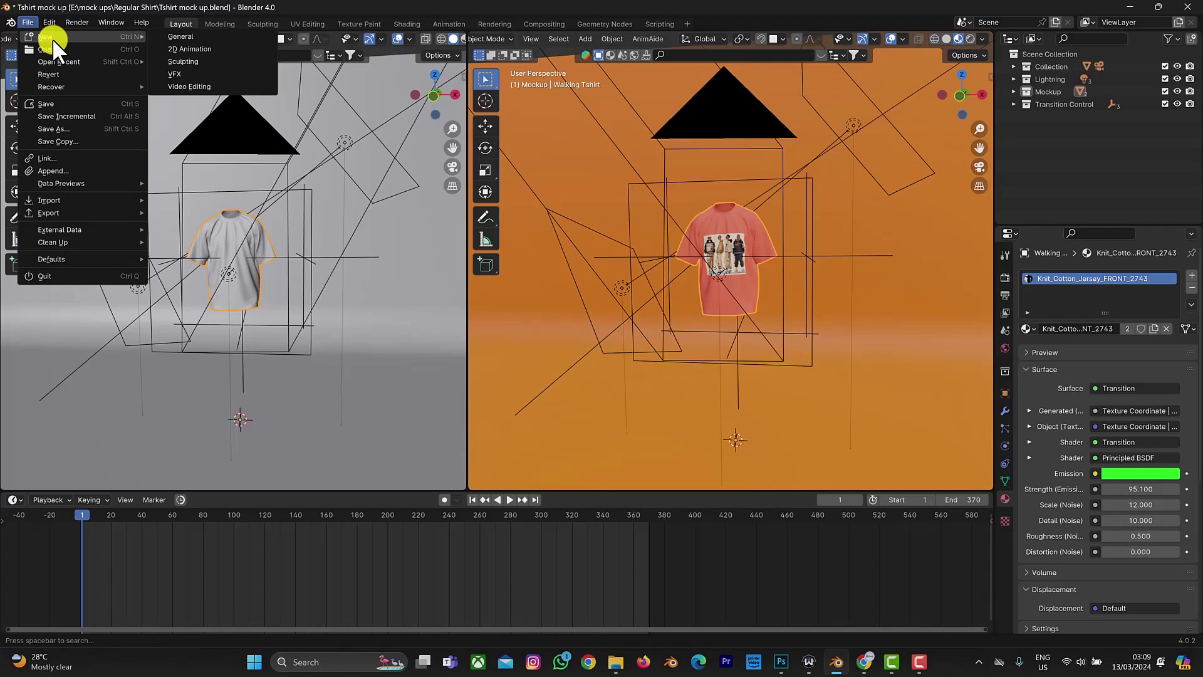
mouse_move(94, 212)
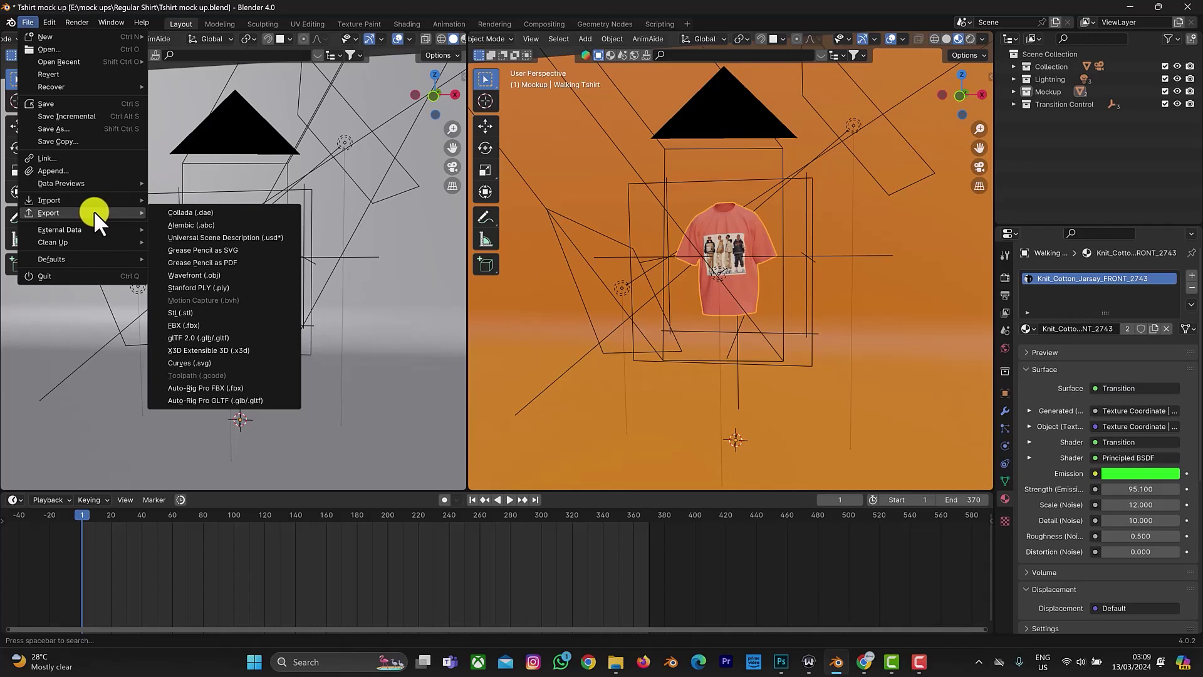
- Open the add-on preferences and search the add-ons for TEX
click(46, 20)
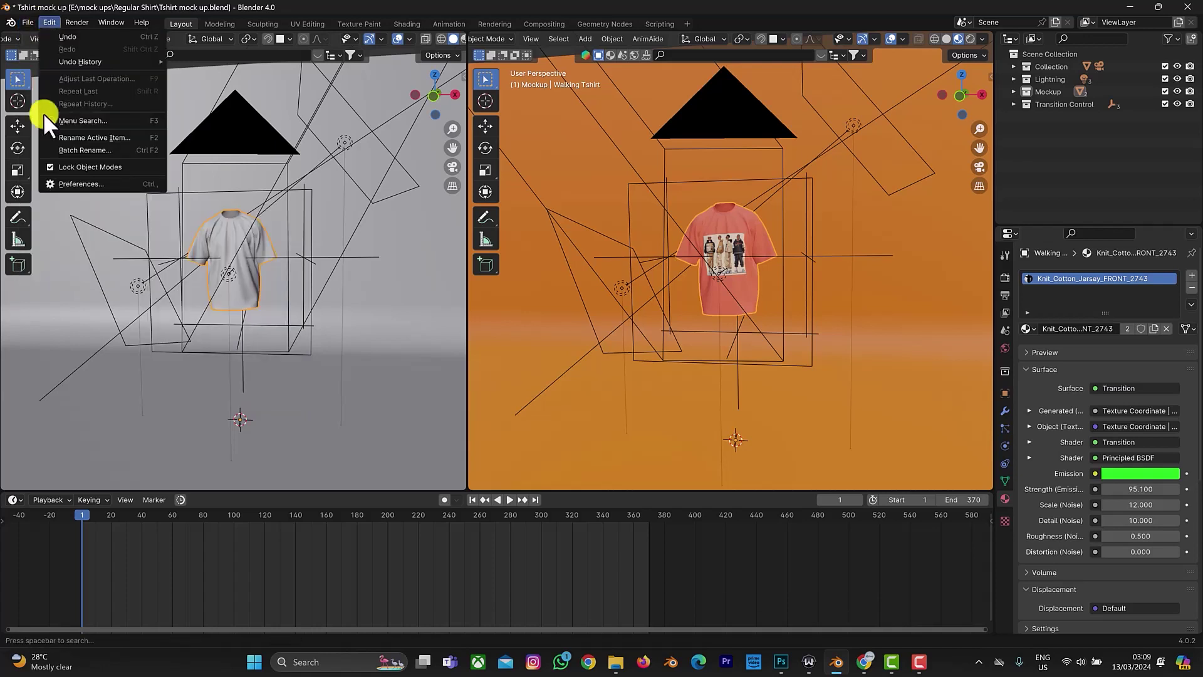
click(64, 176)
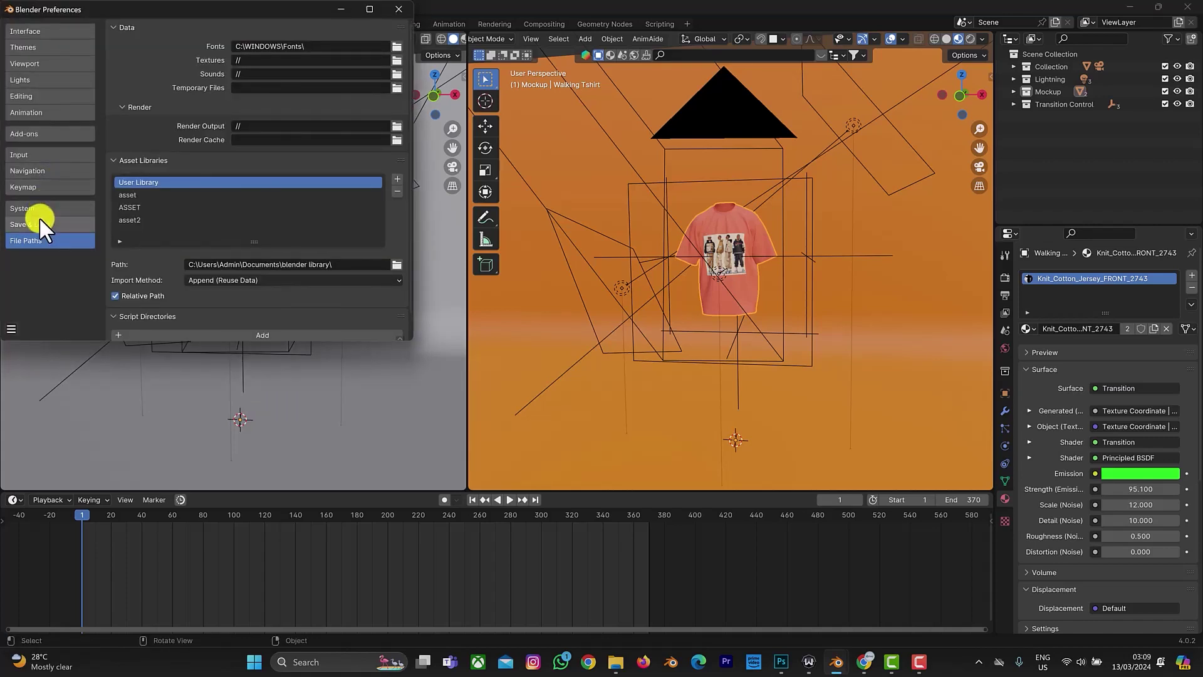
click(52, 132)
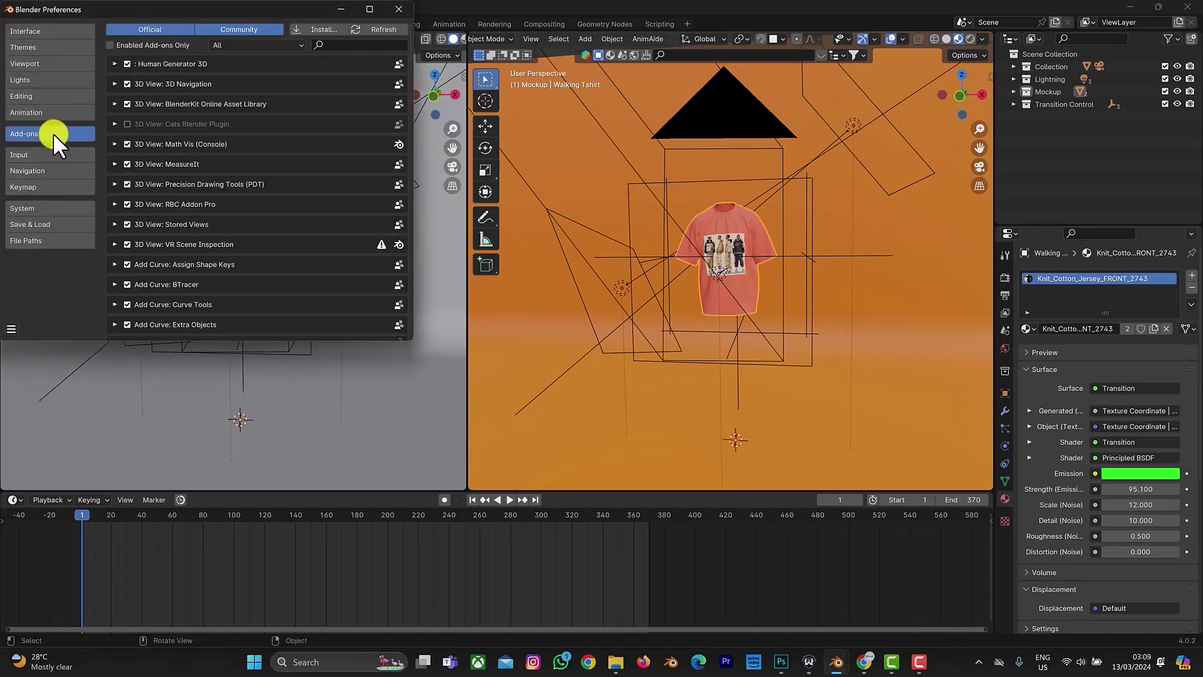
click(381, 44)
text(TYE)
key(BackSpace)
key(BackSpace)
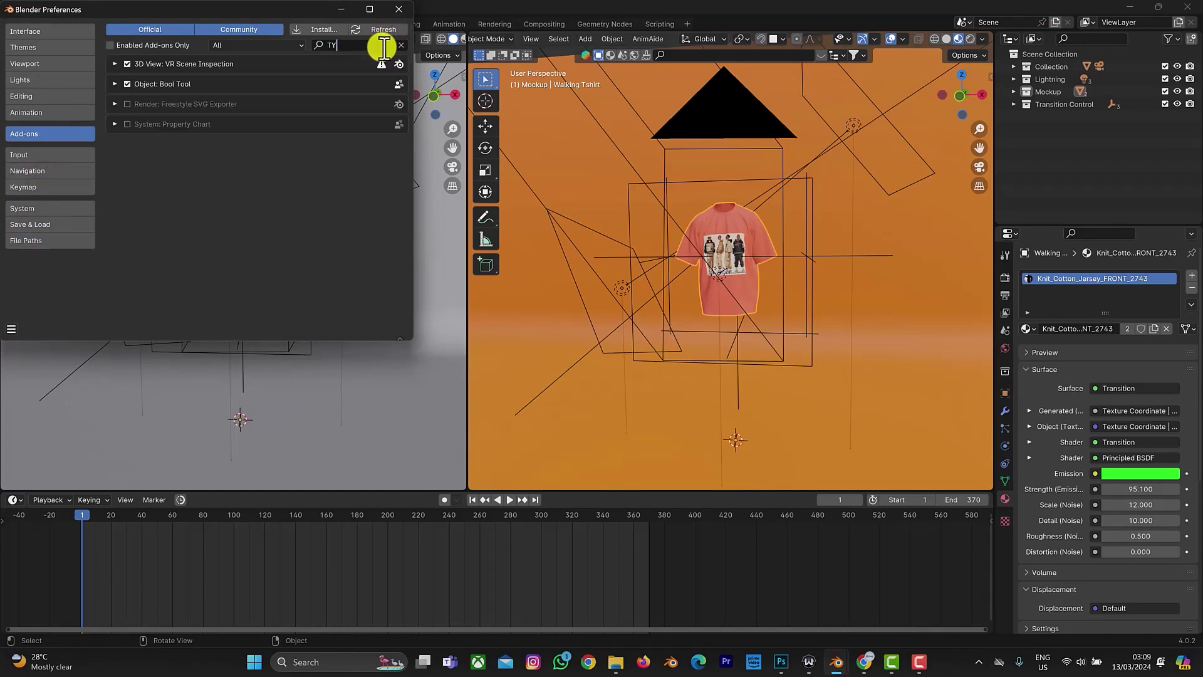
text(EX)
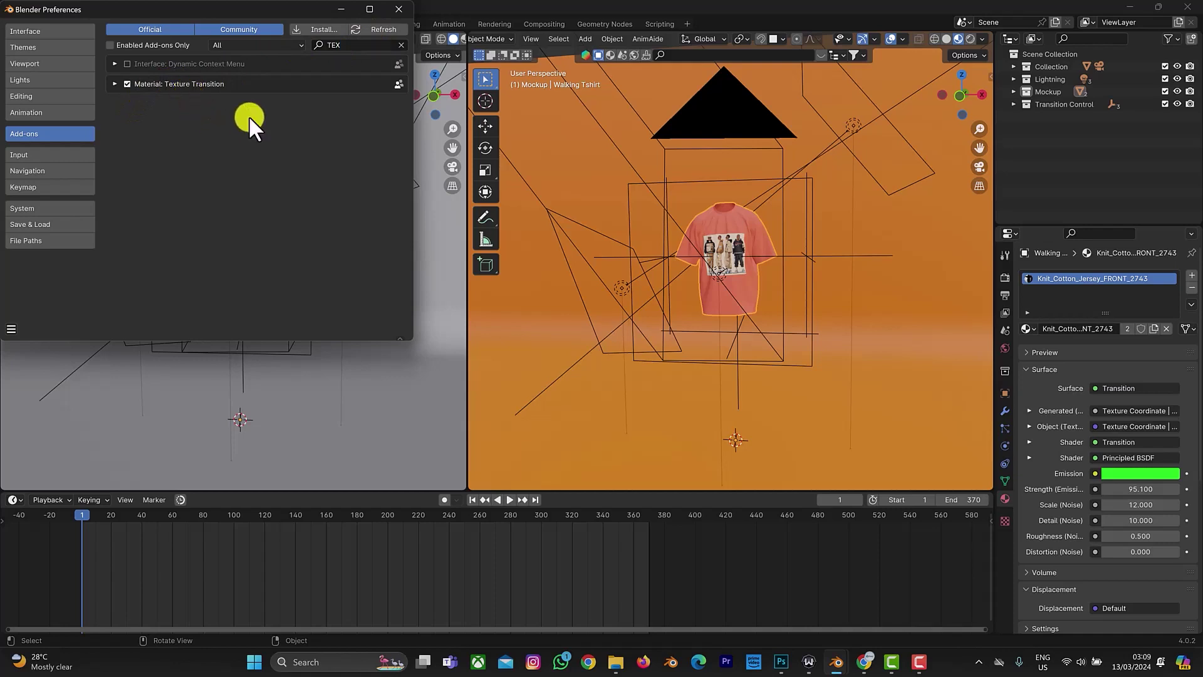
- Start installing an add-on from a file and list the Documents folder sorted by name
click(327, 26)
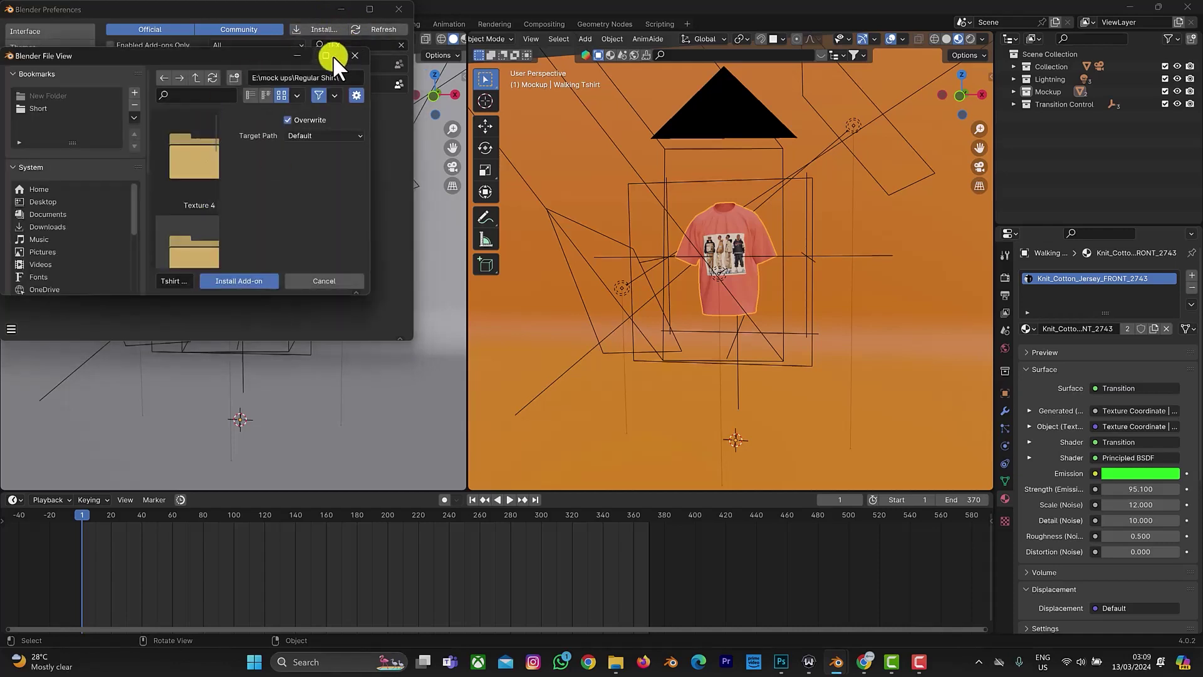
click(329, 55)
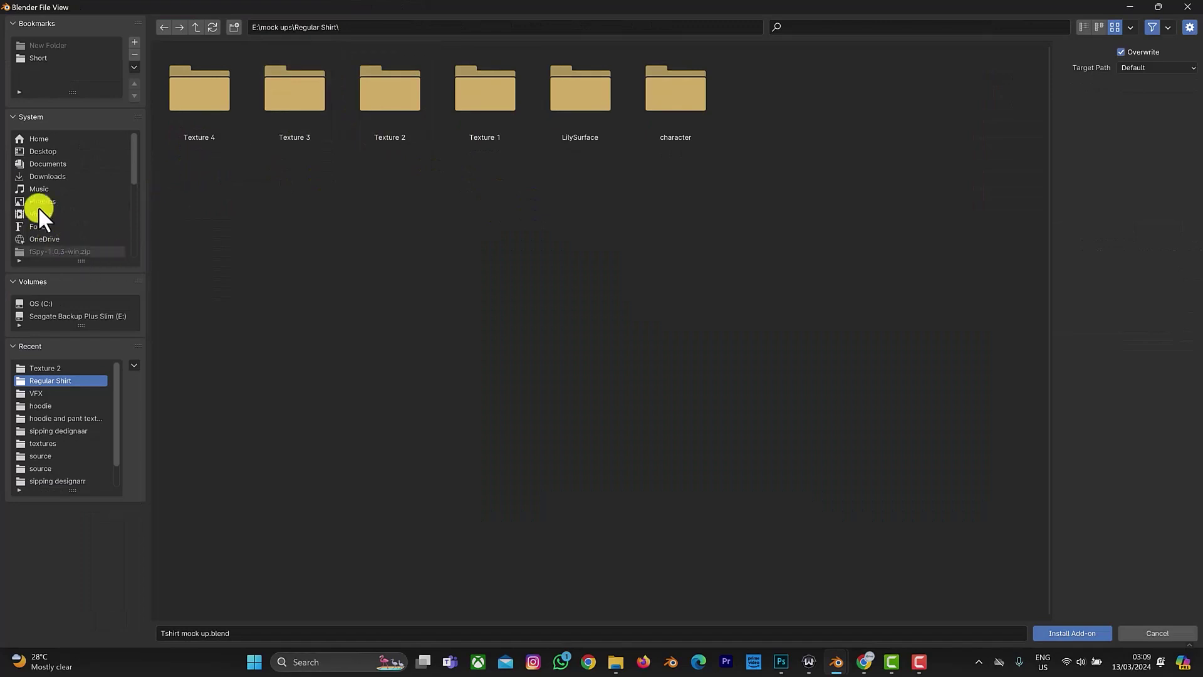
click(40, 163)
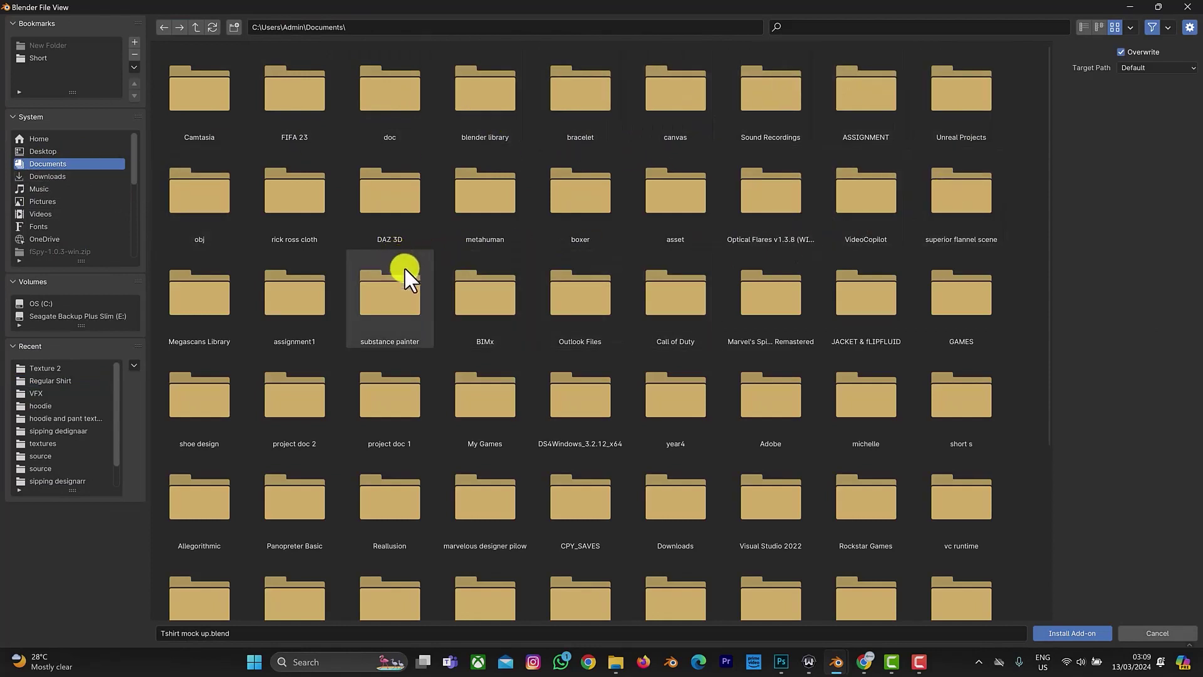
click(1130, 27)
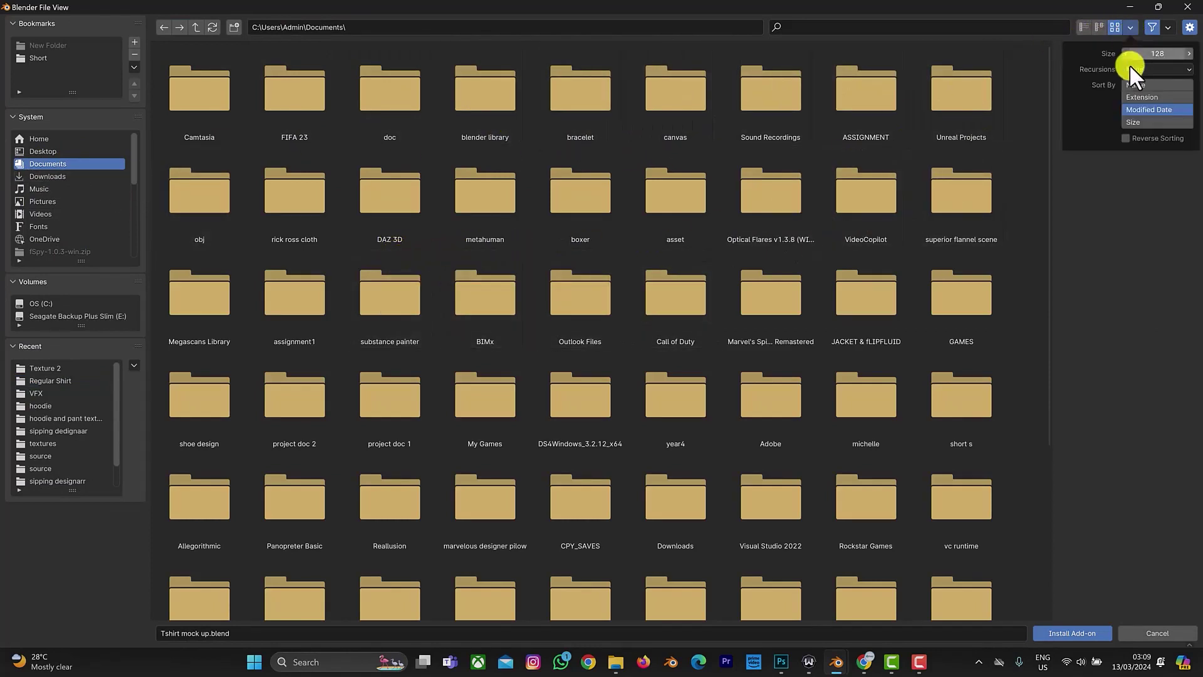
click(1131, 83)
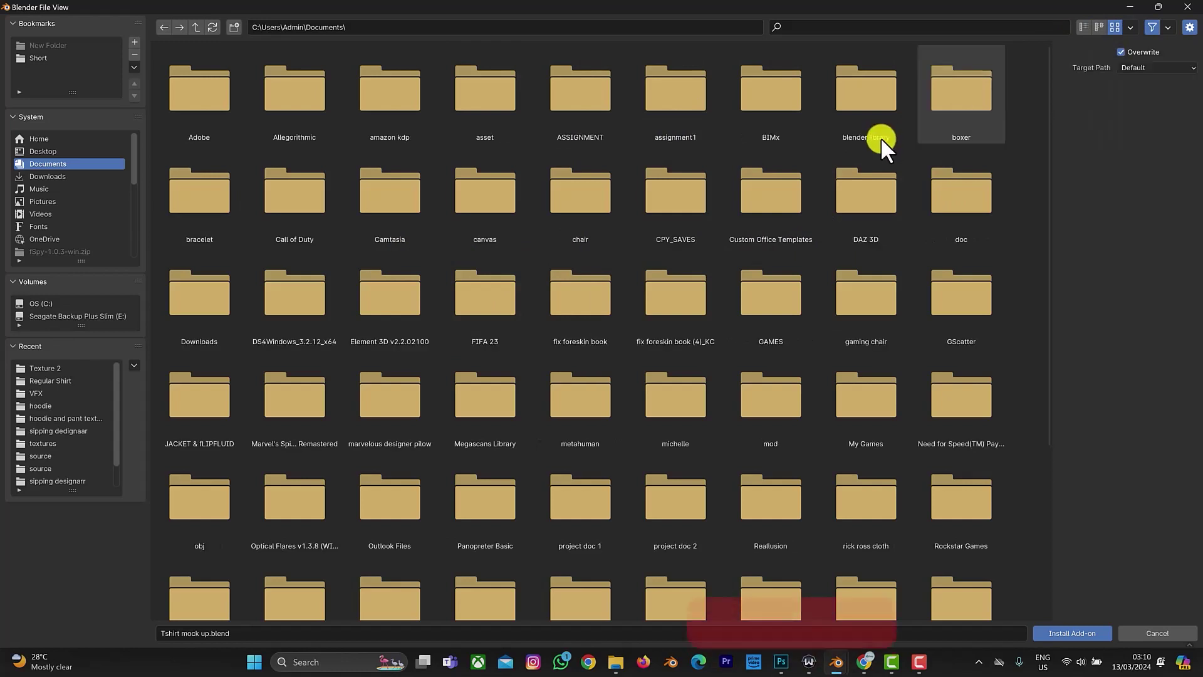
- Filter the blender library\addon folder for TEX, and close the file browser and Preferences without installing anything
double_click(880, 137)
click(295, 122)
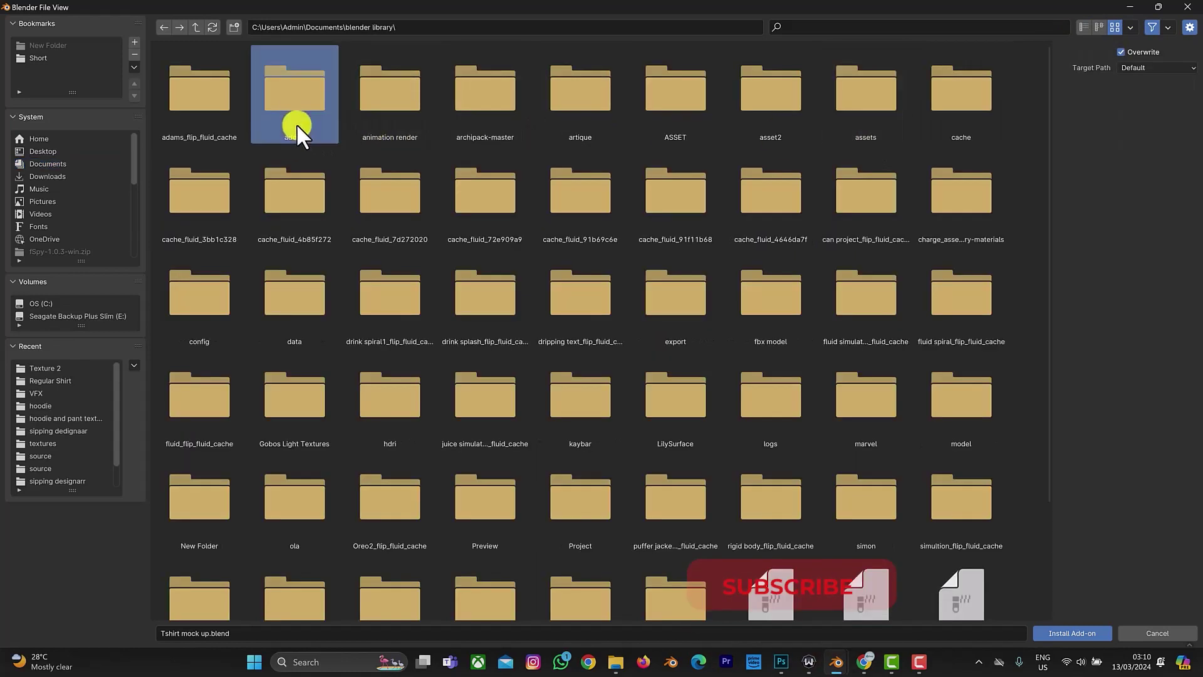
double_click(296, 123)
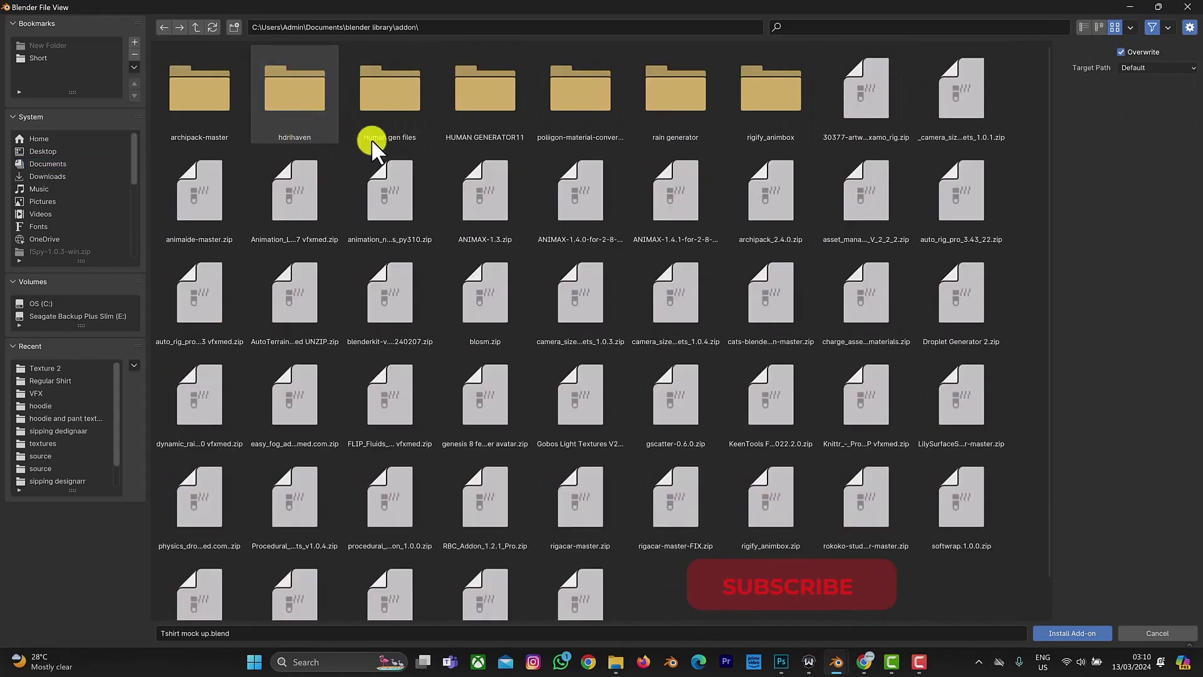
click(916, 28)
text(TEX)
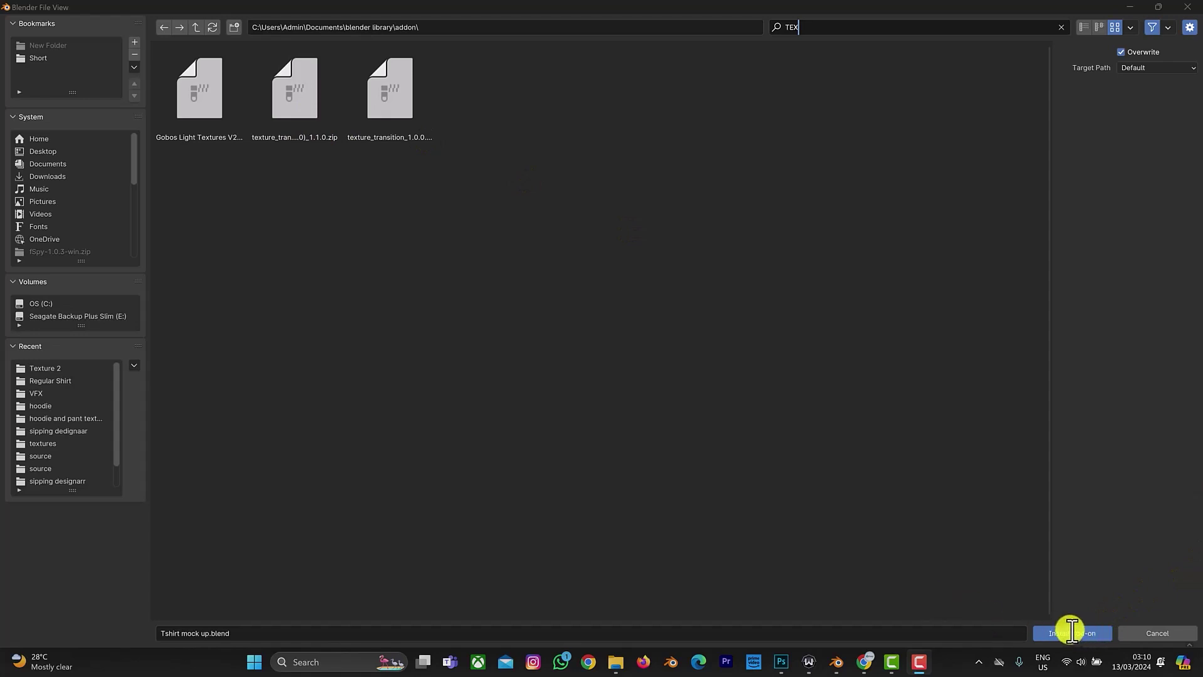
click(1122, 9)
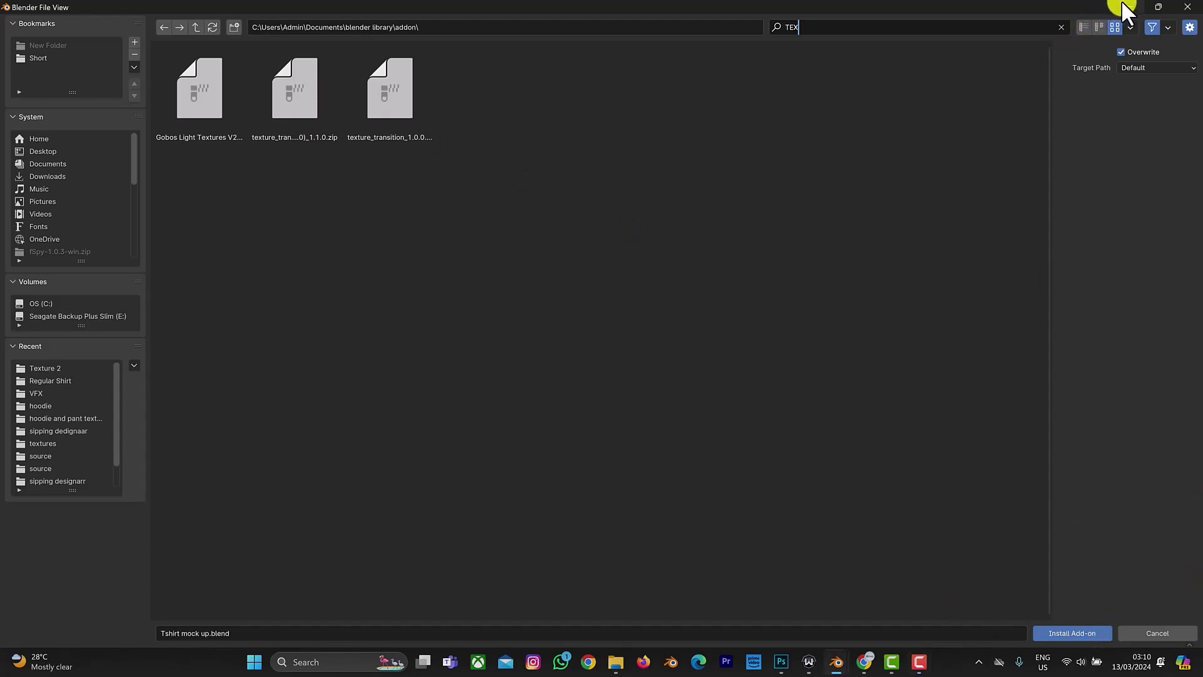
click(1125, 6)
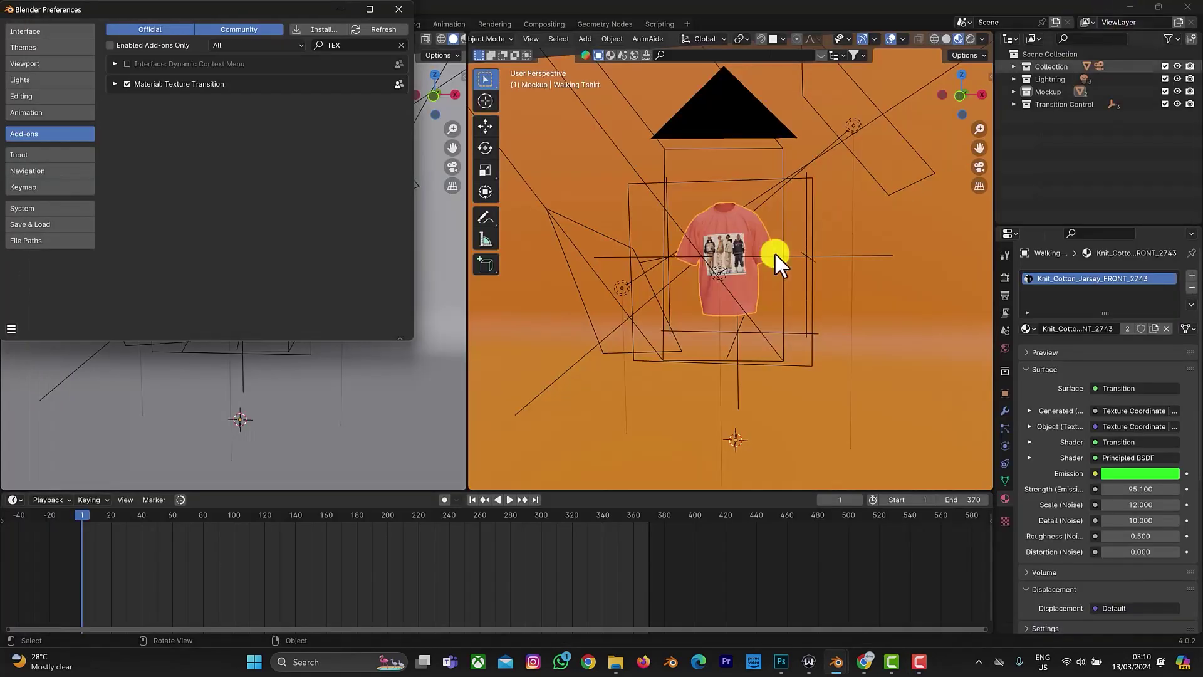
click(399, 9)
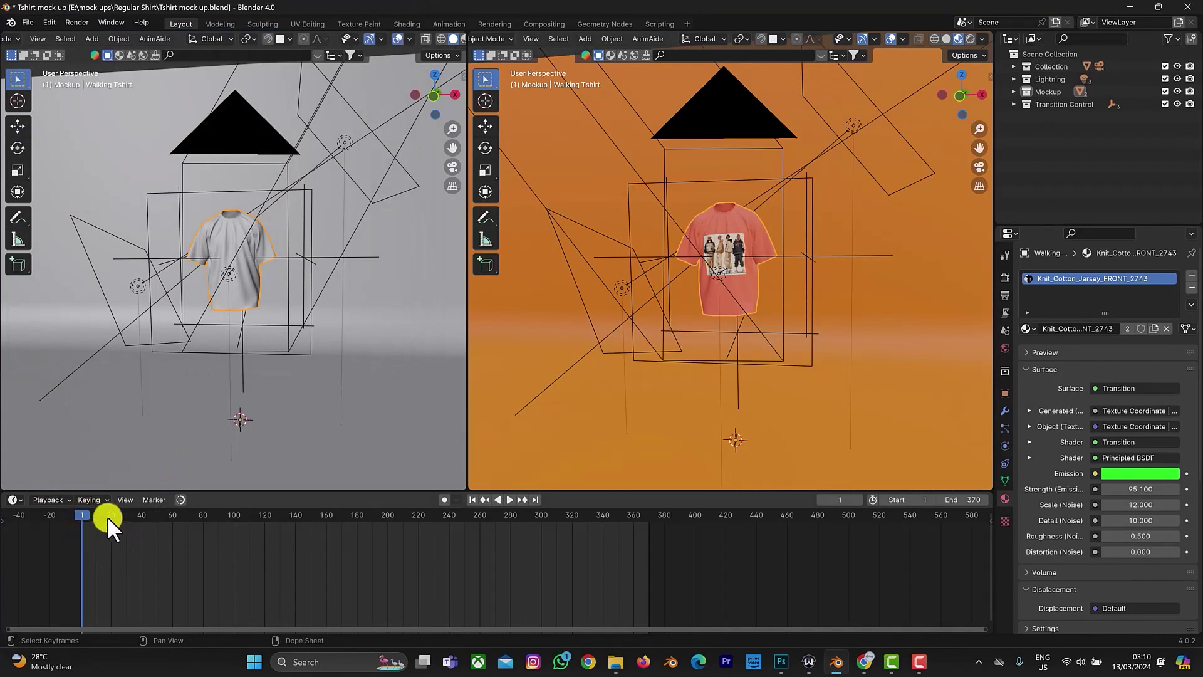
- Play the t-shirt animation with and without the Transition Control collection, leaving that collection excluded from the view layer
key(space)
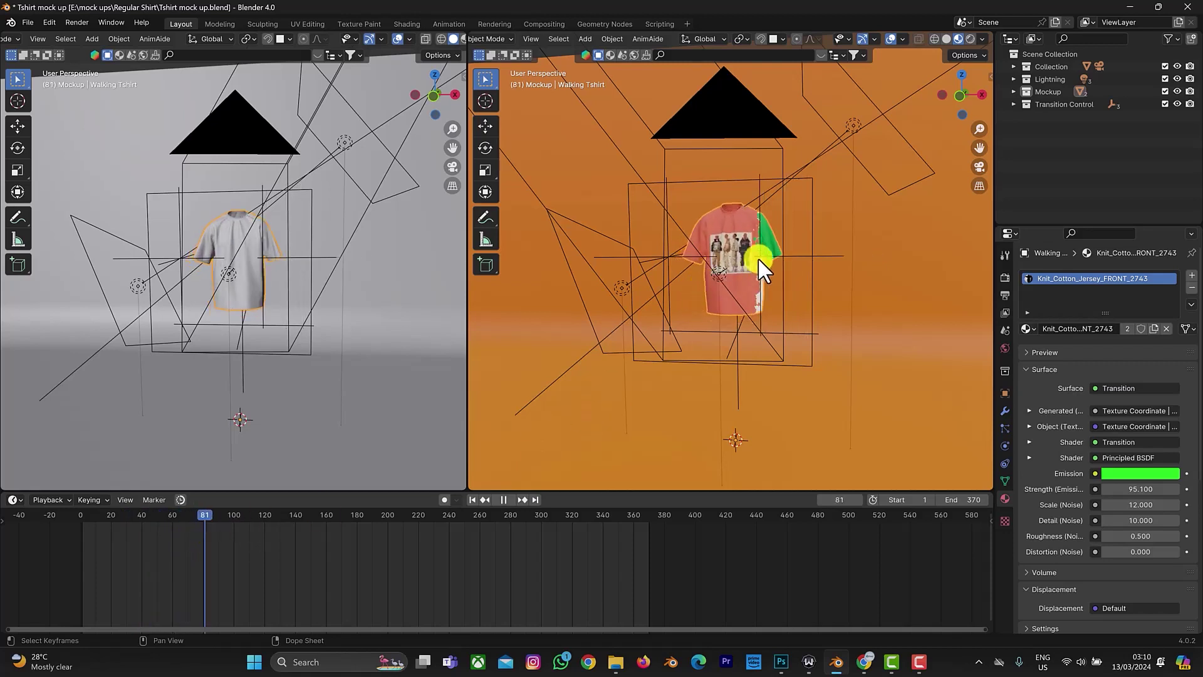
key(space)
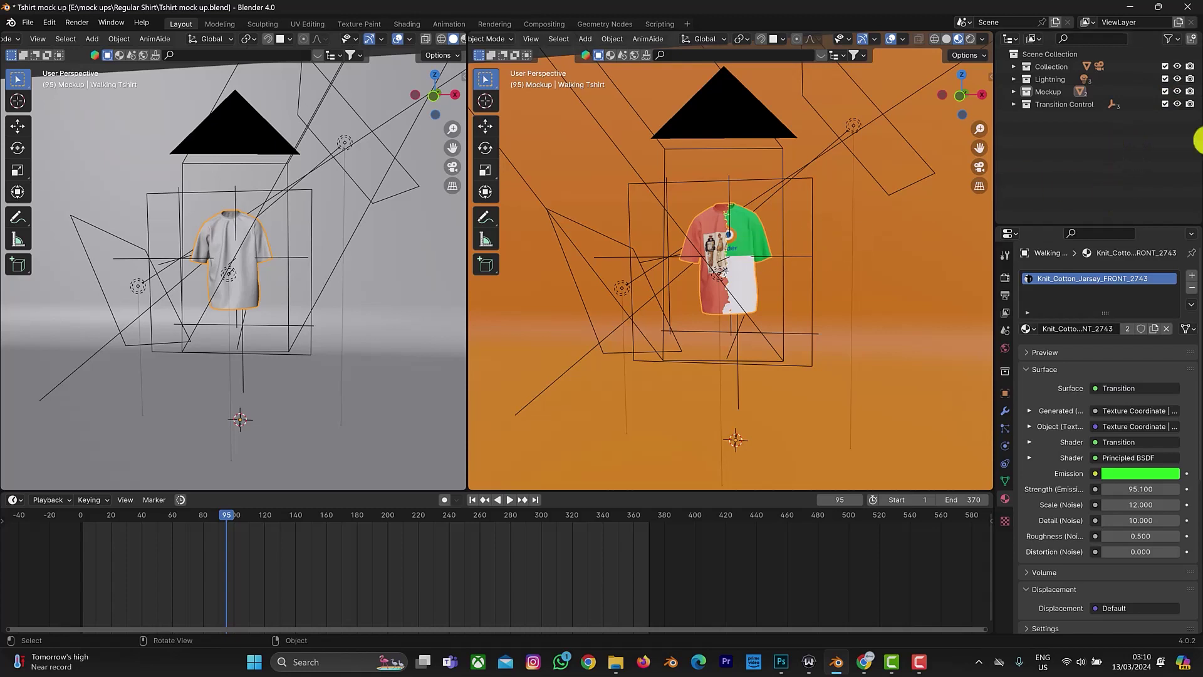
click(1165, 104)
key(space)
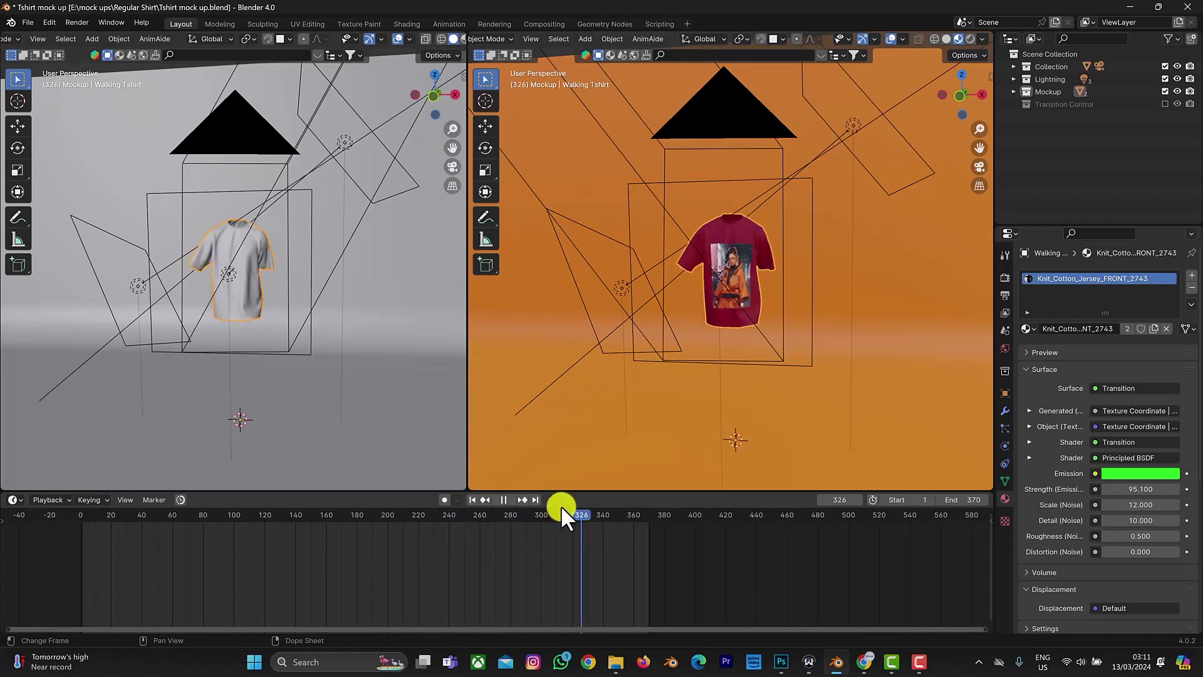
key(space)
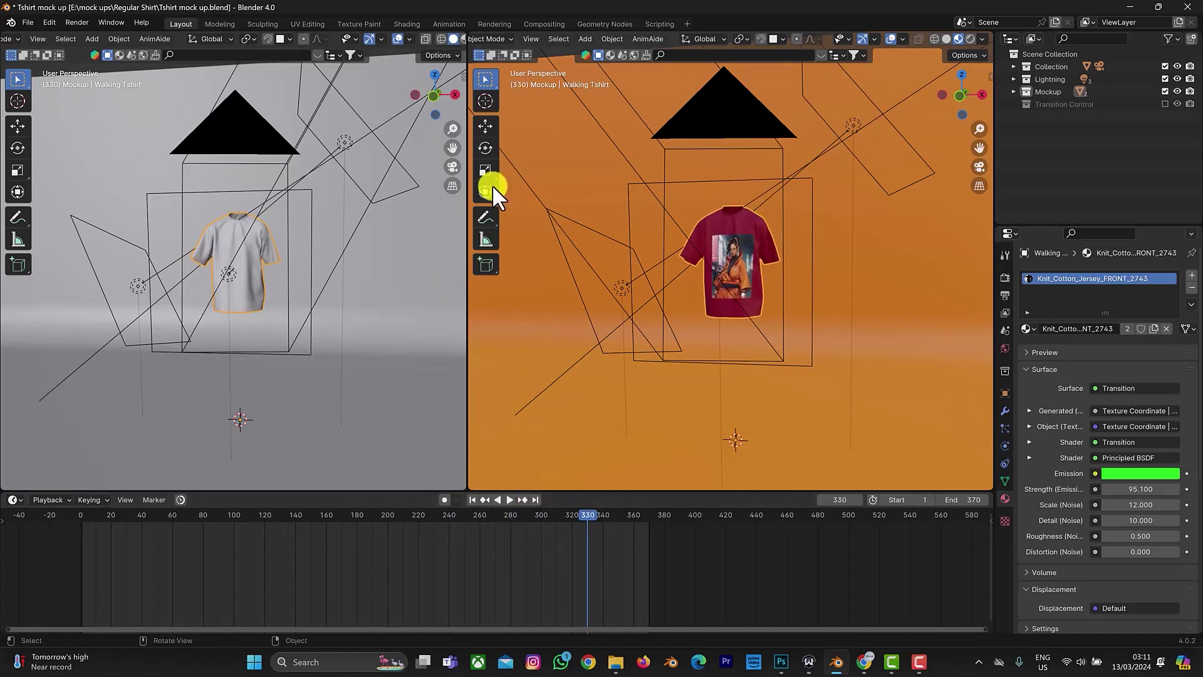
- Open the Shading workspace and examine the texture, Principled BSDF and Transition nodes of the Walking Tshirt material
click(408, 24)
scroll(663, 291, up, 2)
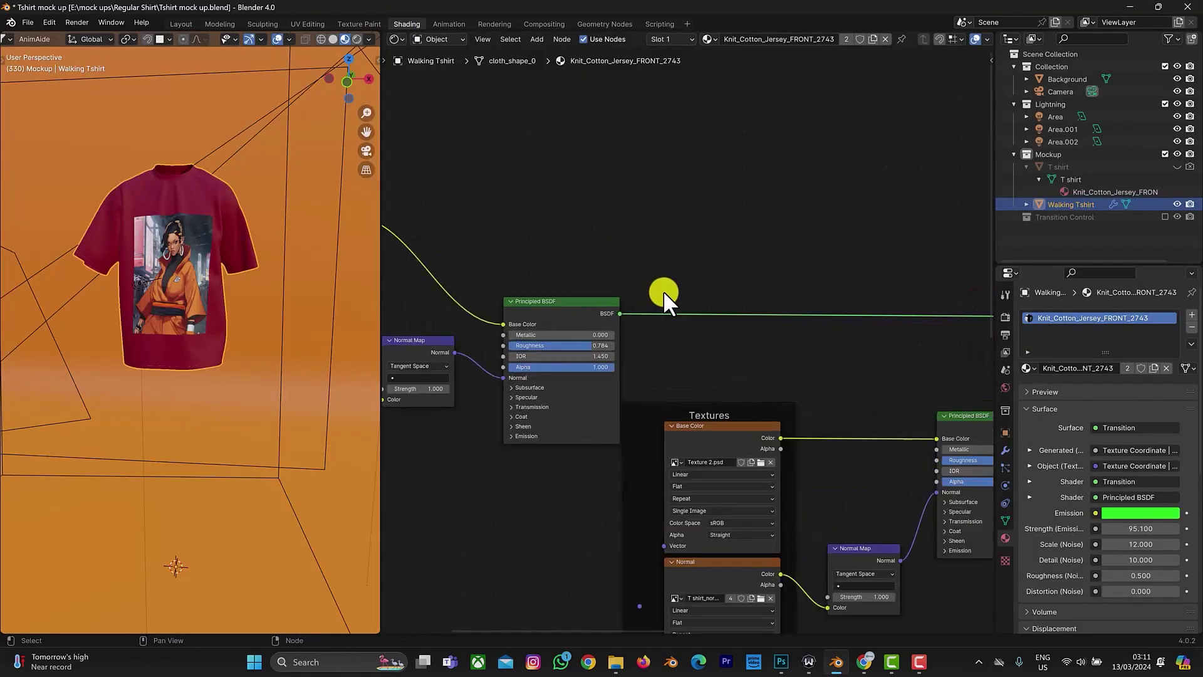
scroll(663, 290, down, 5)
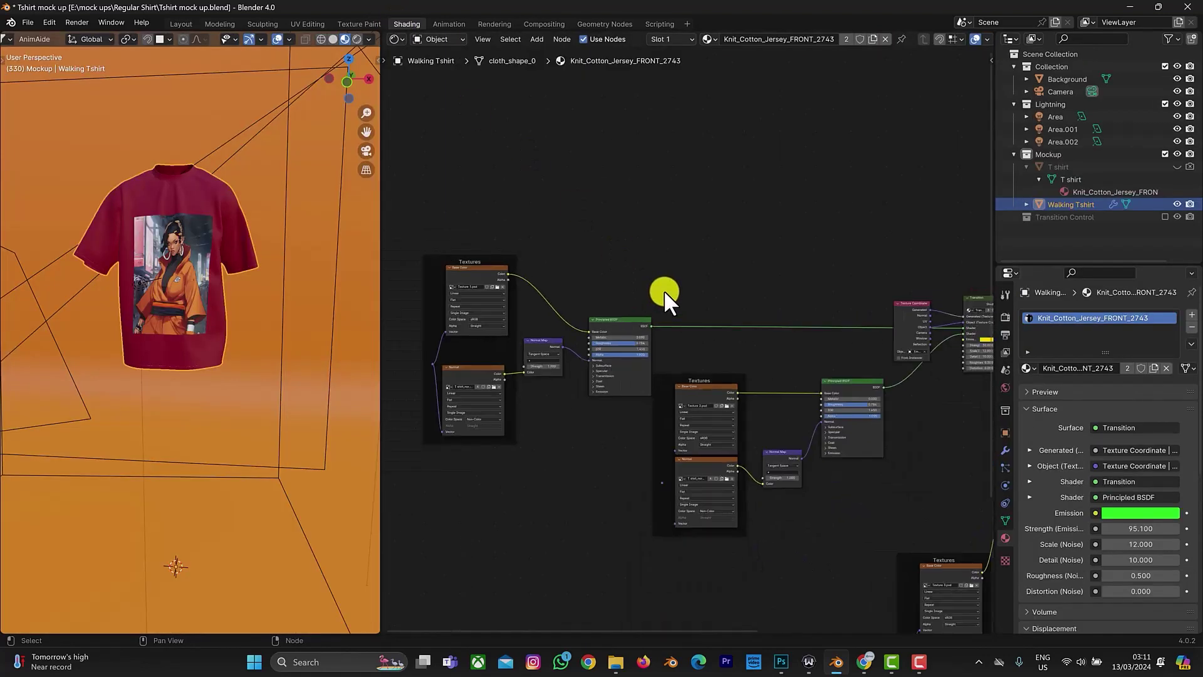
scroll(504, 369, down, 2)
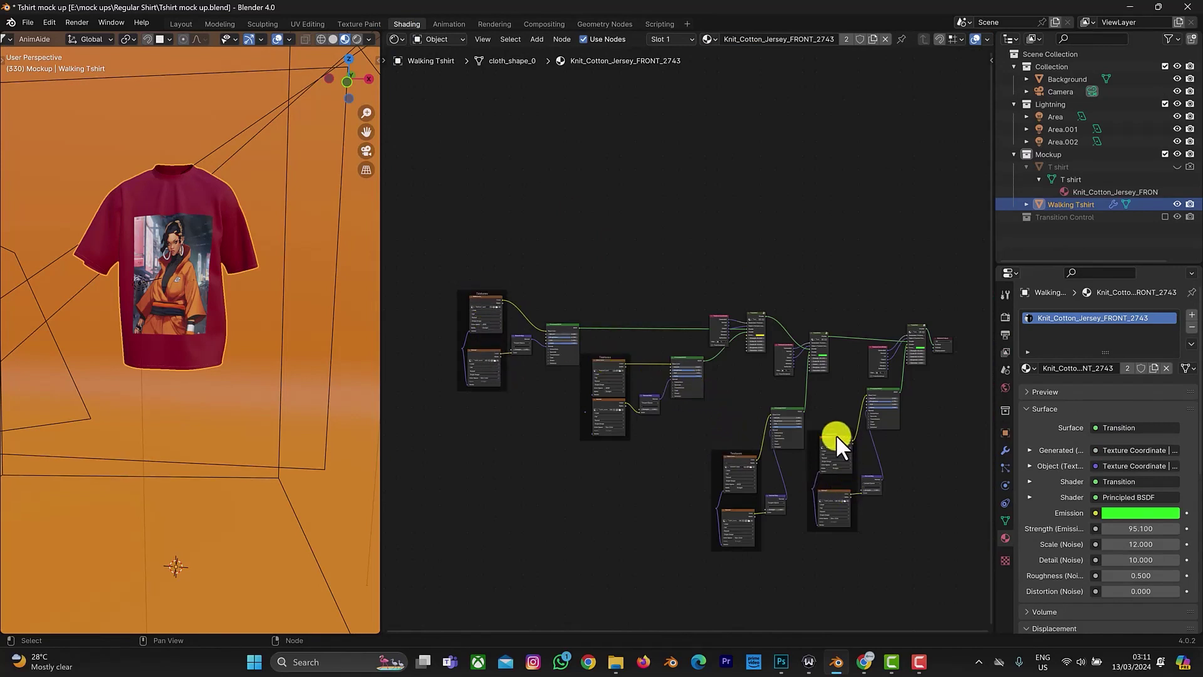
scroll(596, 429, up, 3)
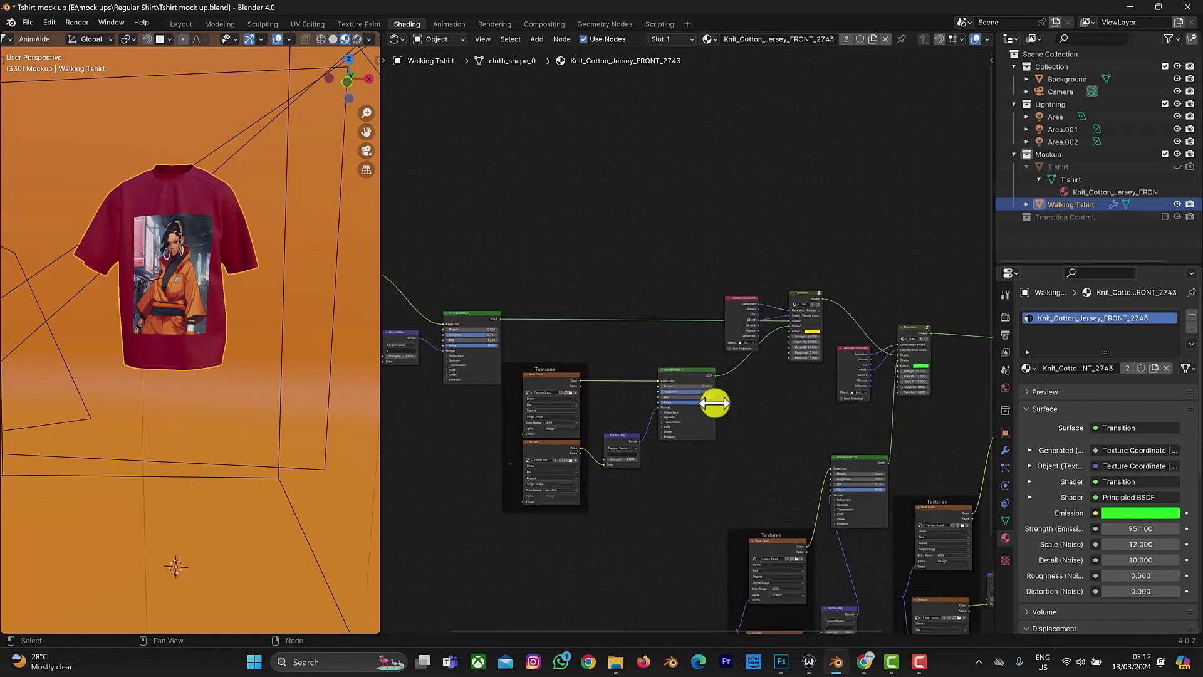
middle_drag(739, 411, 581, 418)
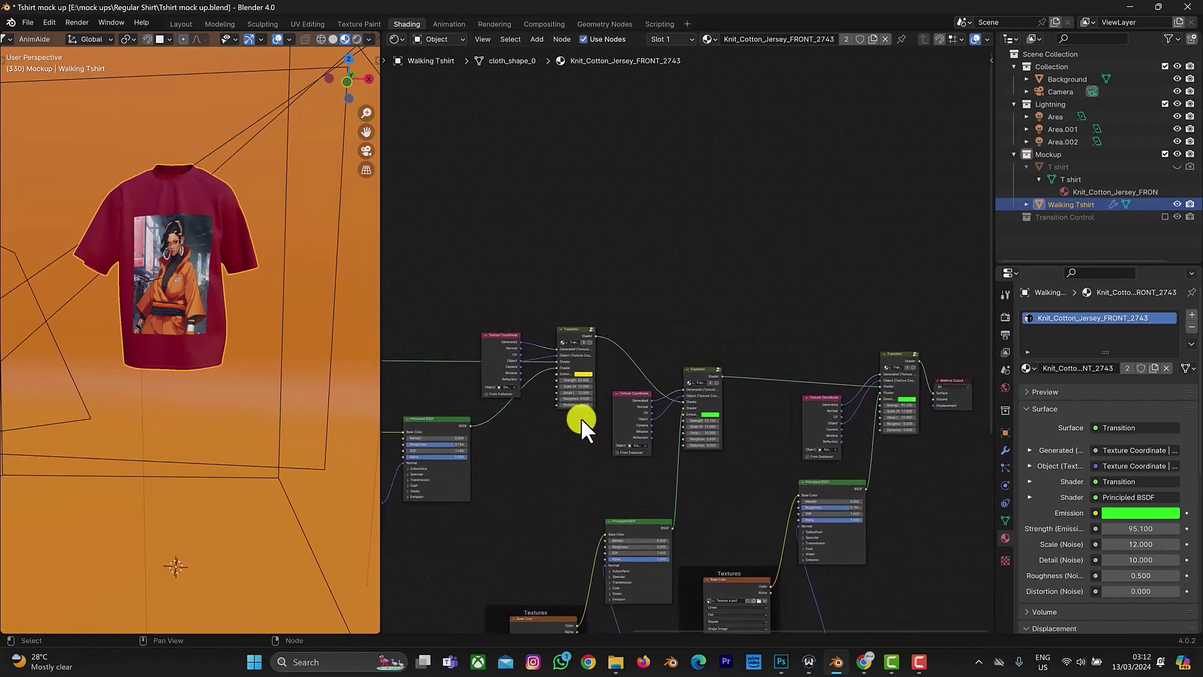
scroll(581, 417, up, 4)
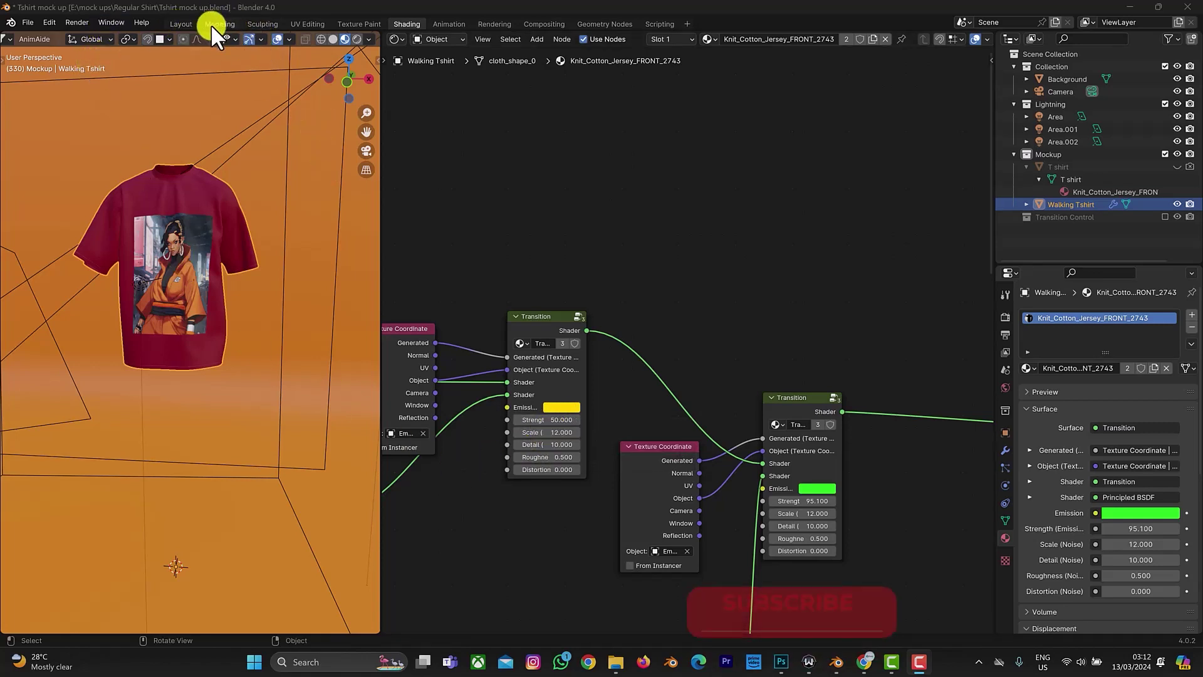
key(Home)
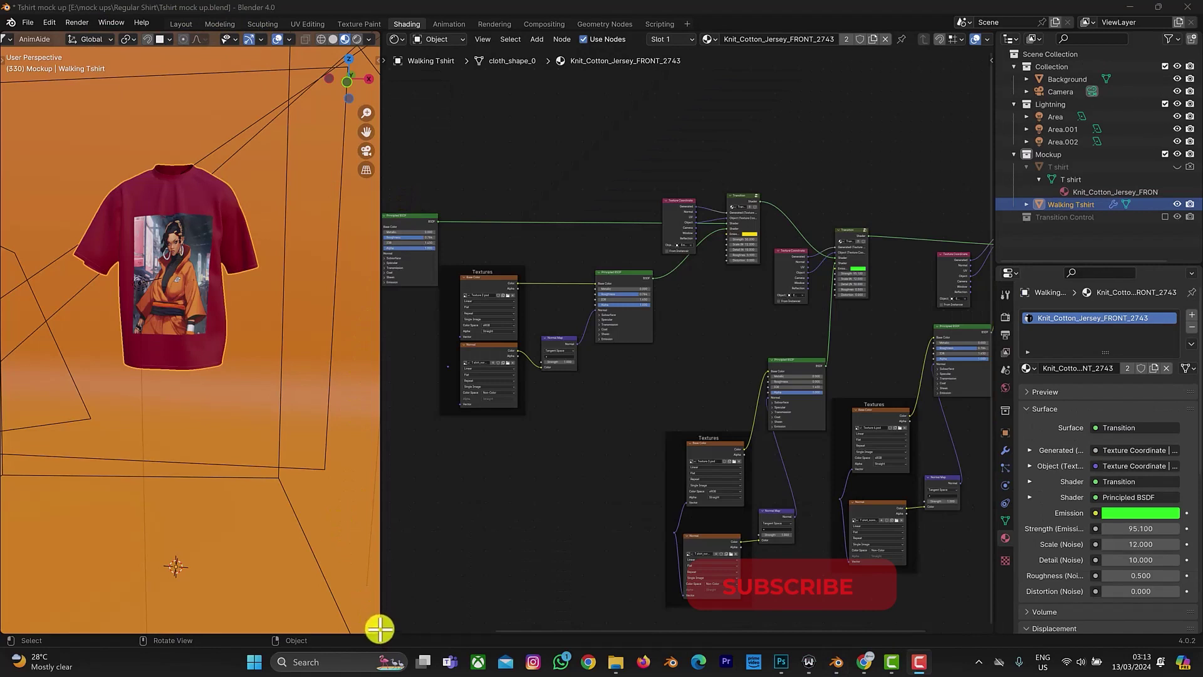
- Split the 3D viewport horizontally and turn the new lower area into a Timeline
drag(380, 621, 376, 511)
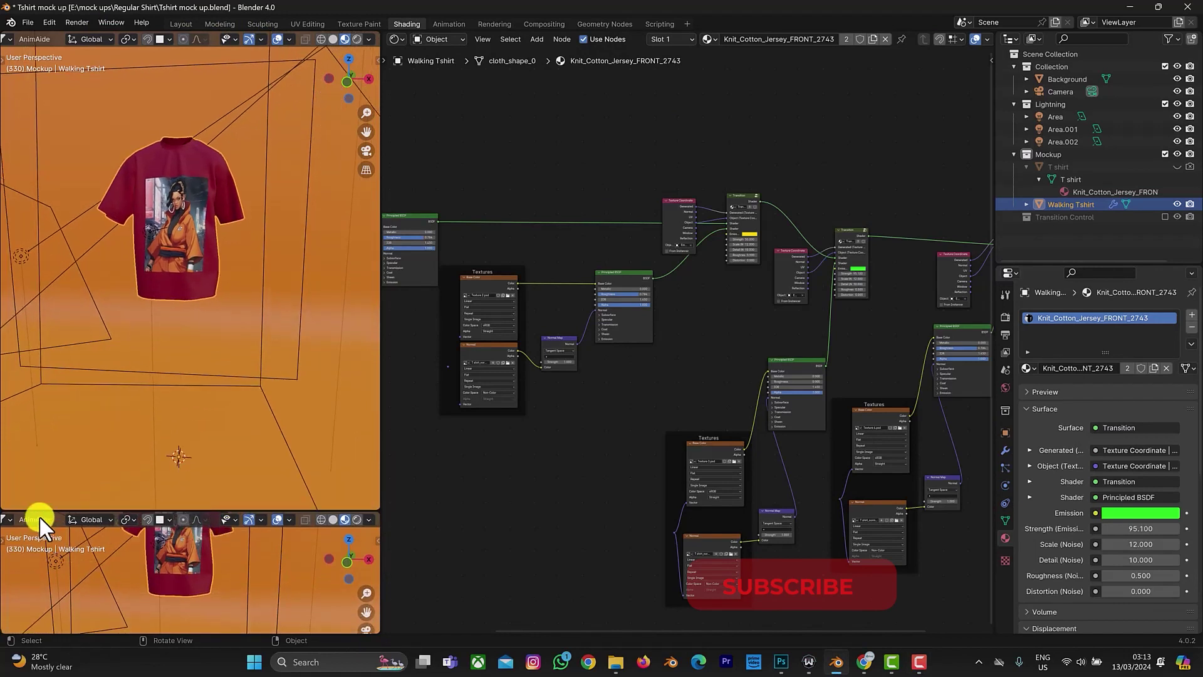
scroll(36, 517, up, 5)
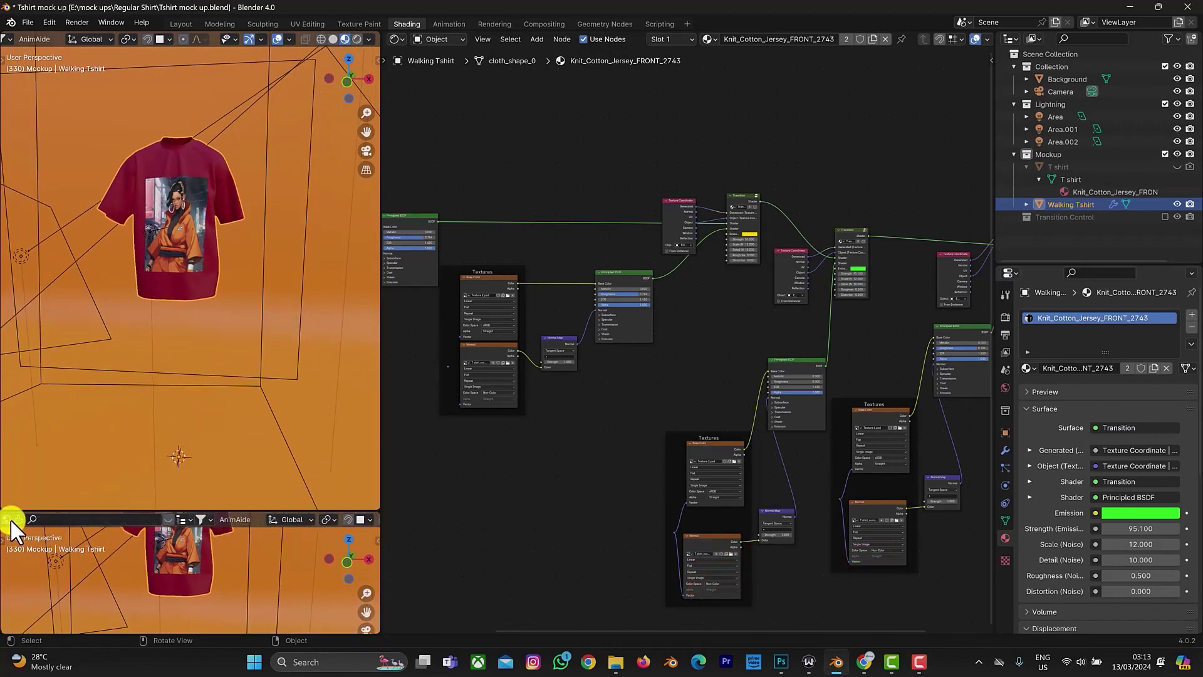
scroll(10, 519, up, 5)
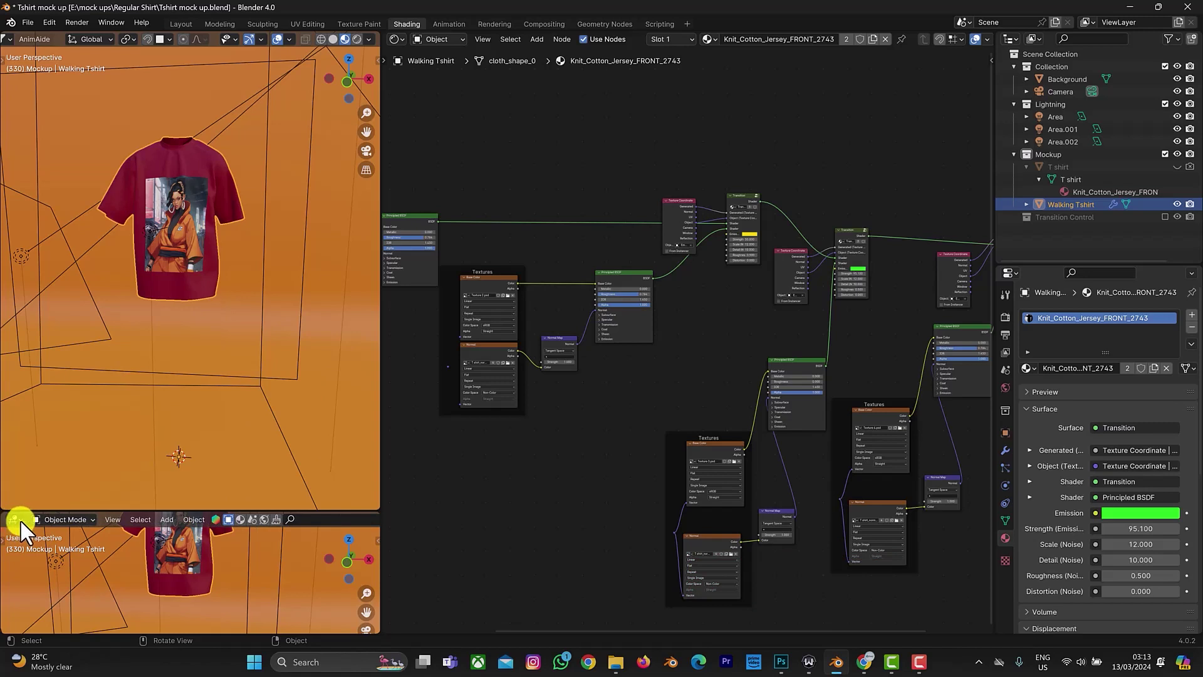
click(21, 522)
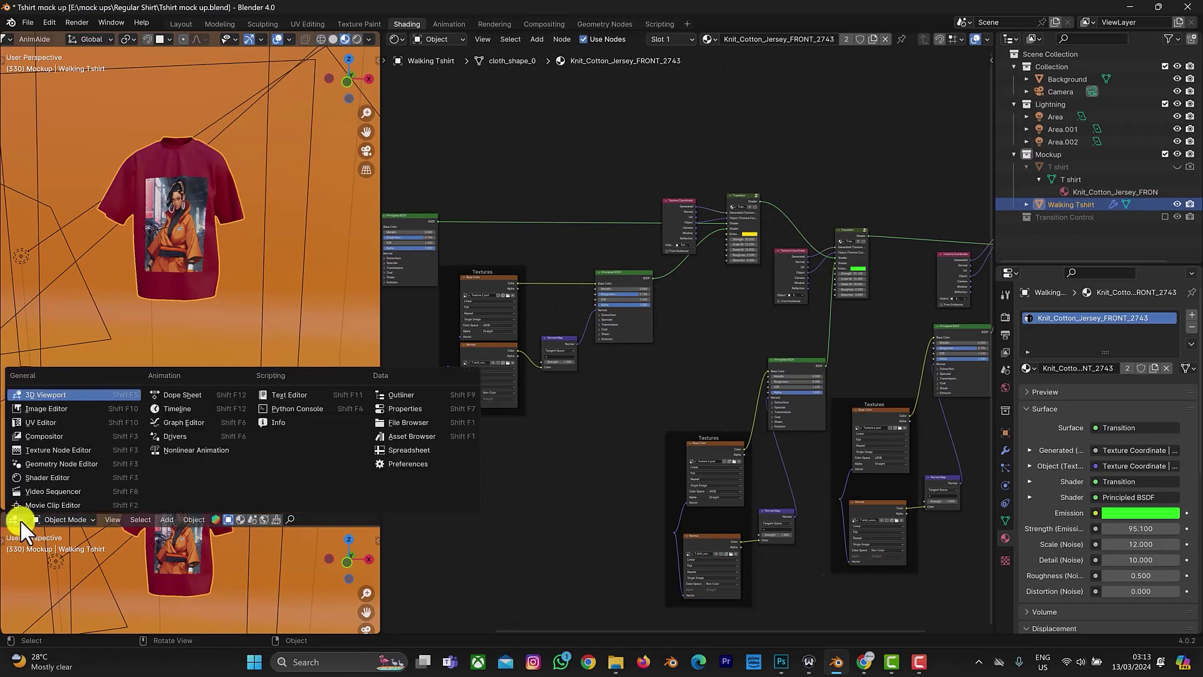
click(183, 406)
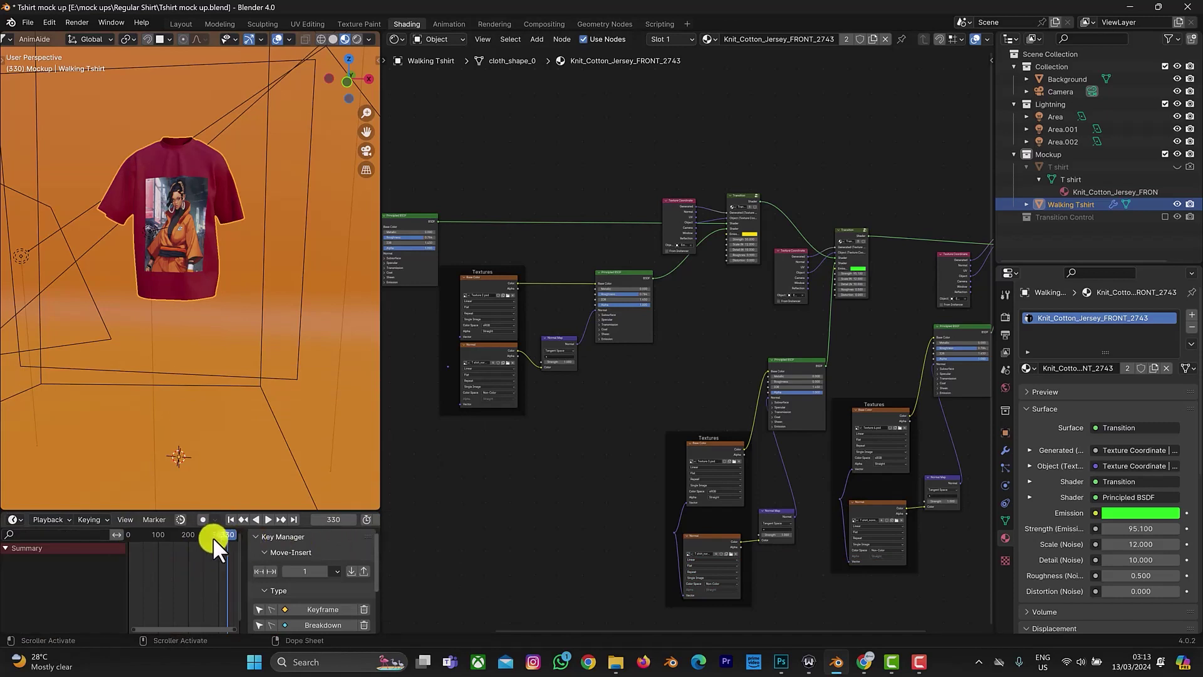
- Play the t-shirt animation, stop it at frame 281 and frame the shirt's transition edge up close
click(174, 539)
key(space)
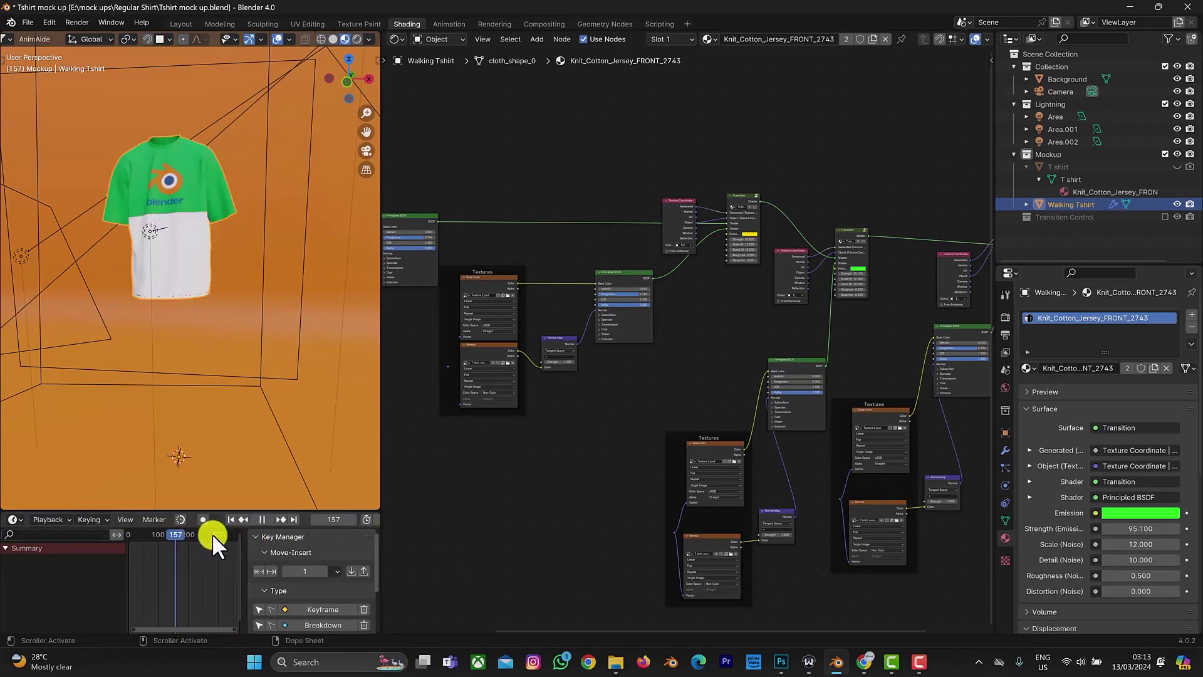
click(212, 533)
key(space)
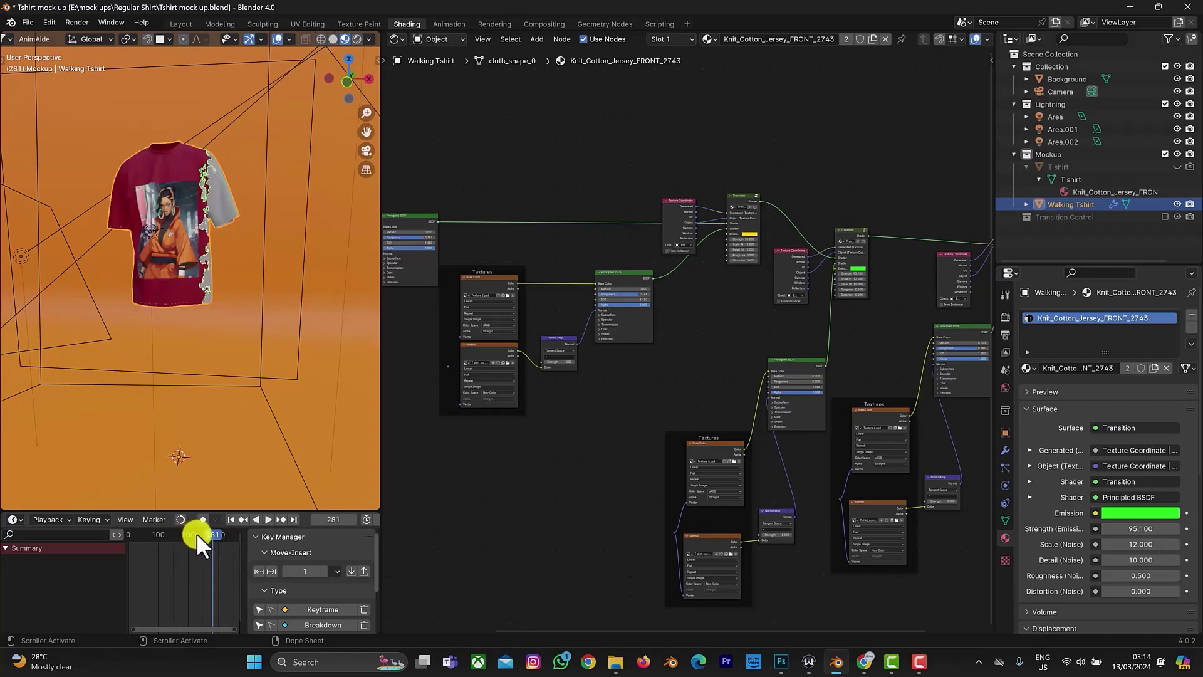
scroll(208, 273, up, 5)
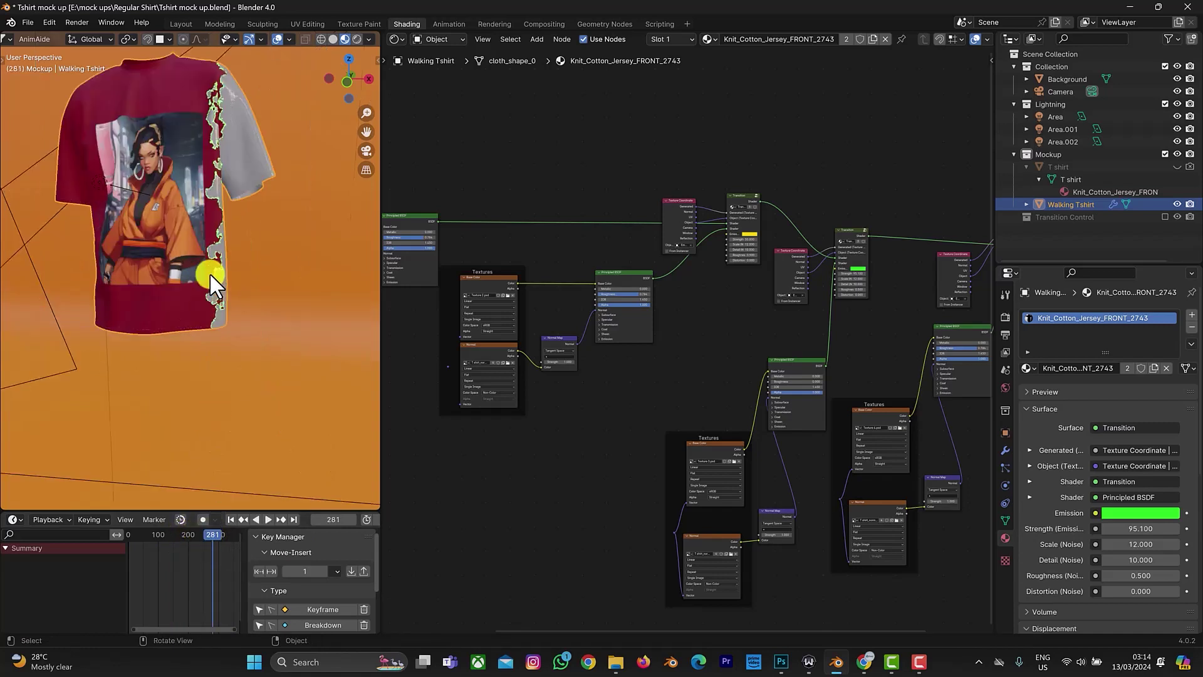
middle_drag(261, 290, 284, 280)
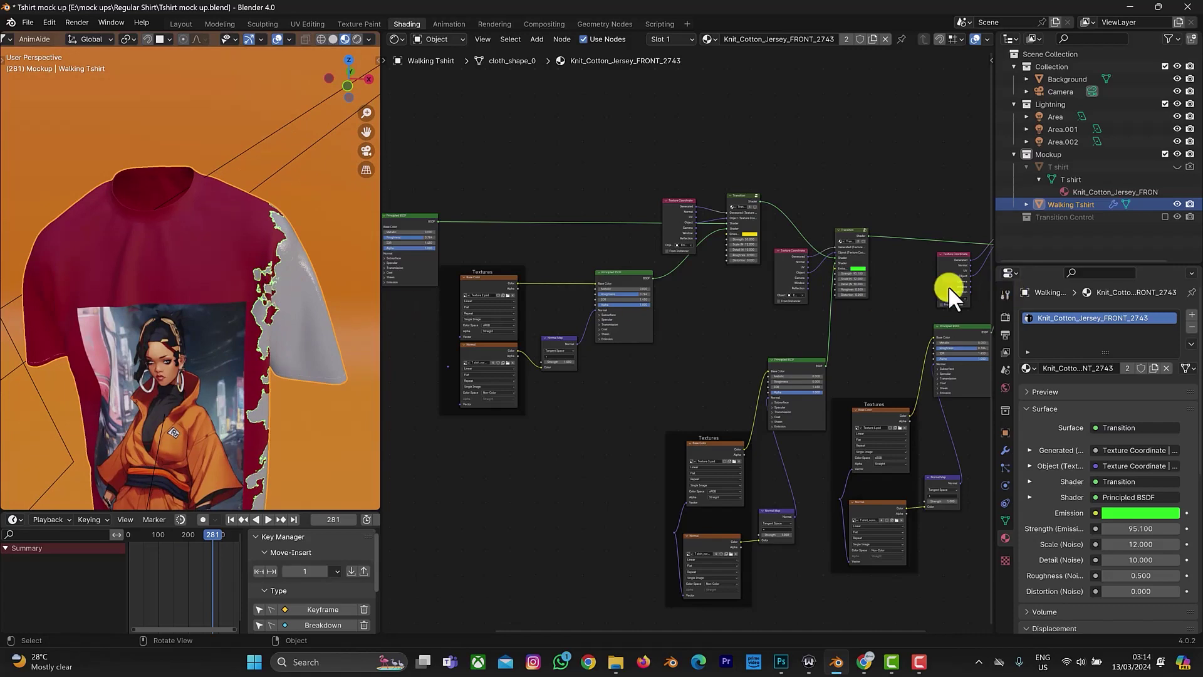
- Try red-pink and magenta emission colours on the Transition node feeding the Material Output, and set its emission to blue
scroll(861, 267, up, 2)
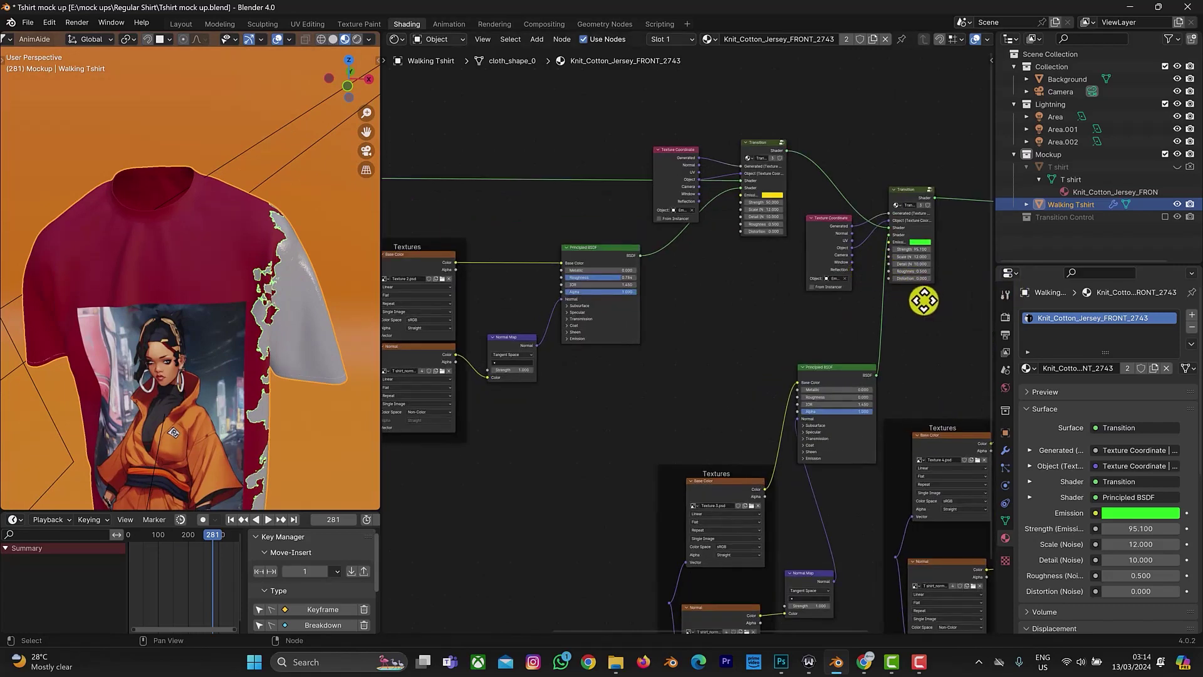
middle_drag(921, 303, 519, 376)
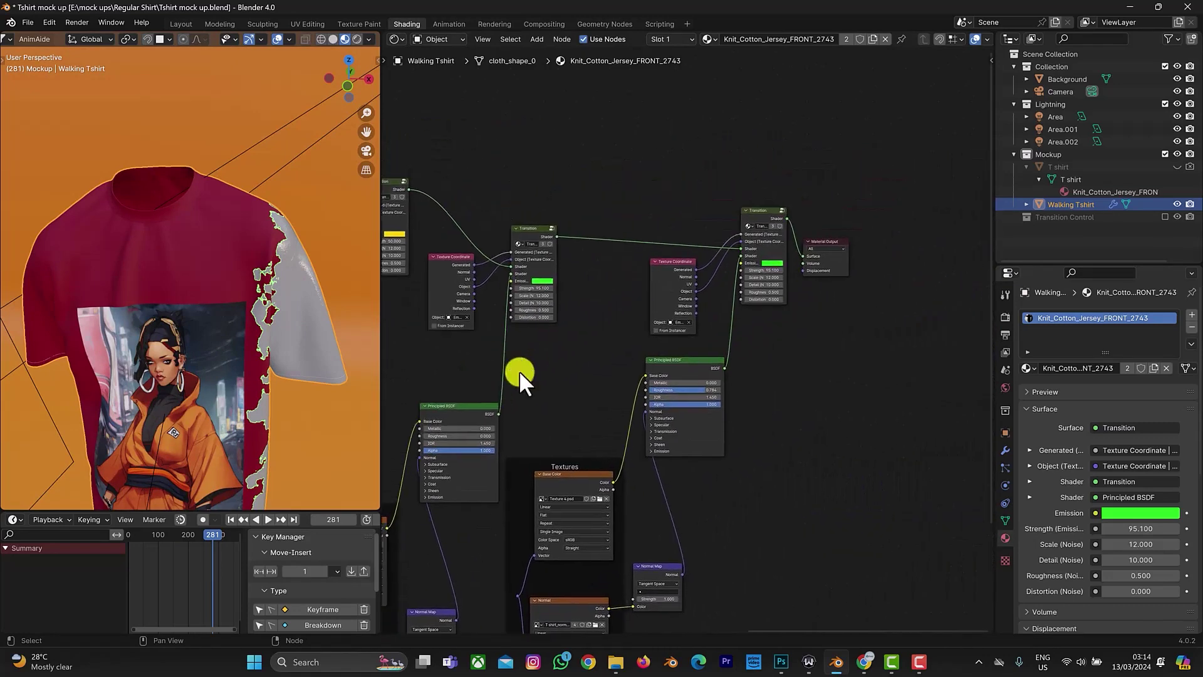
scroll(773, 325, up, 3)
scroll(808, 312, up, 5)
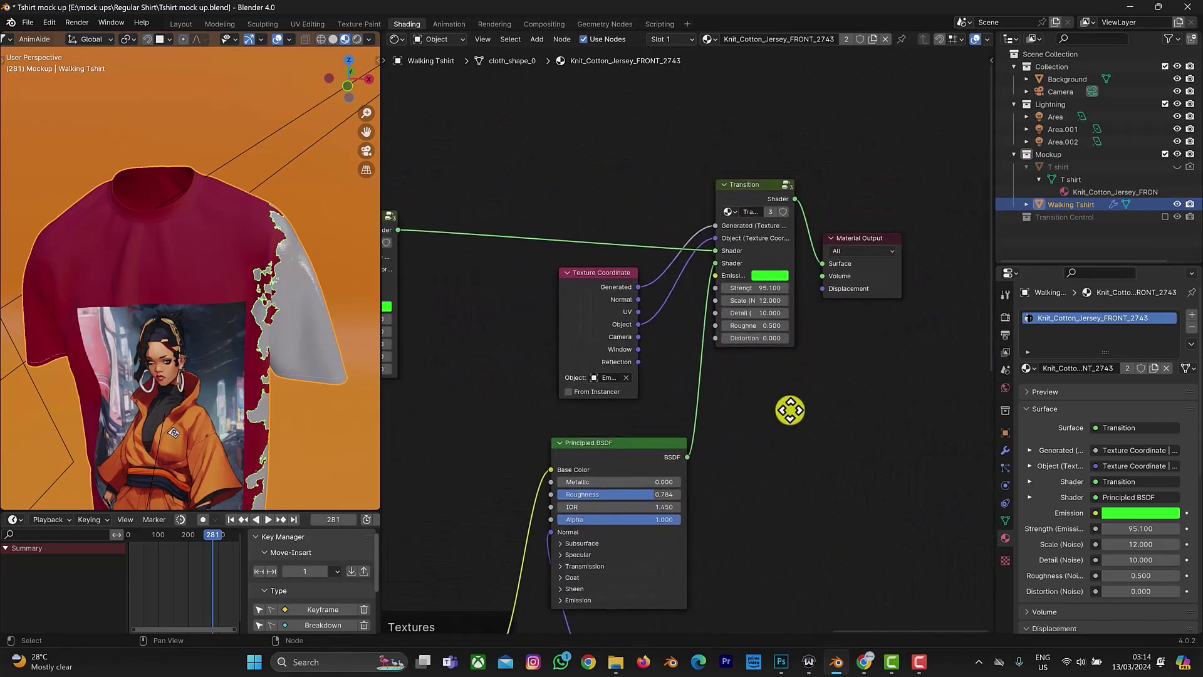
click(733, 369)
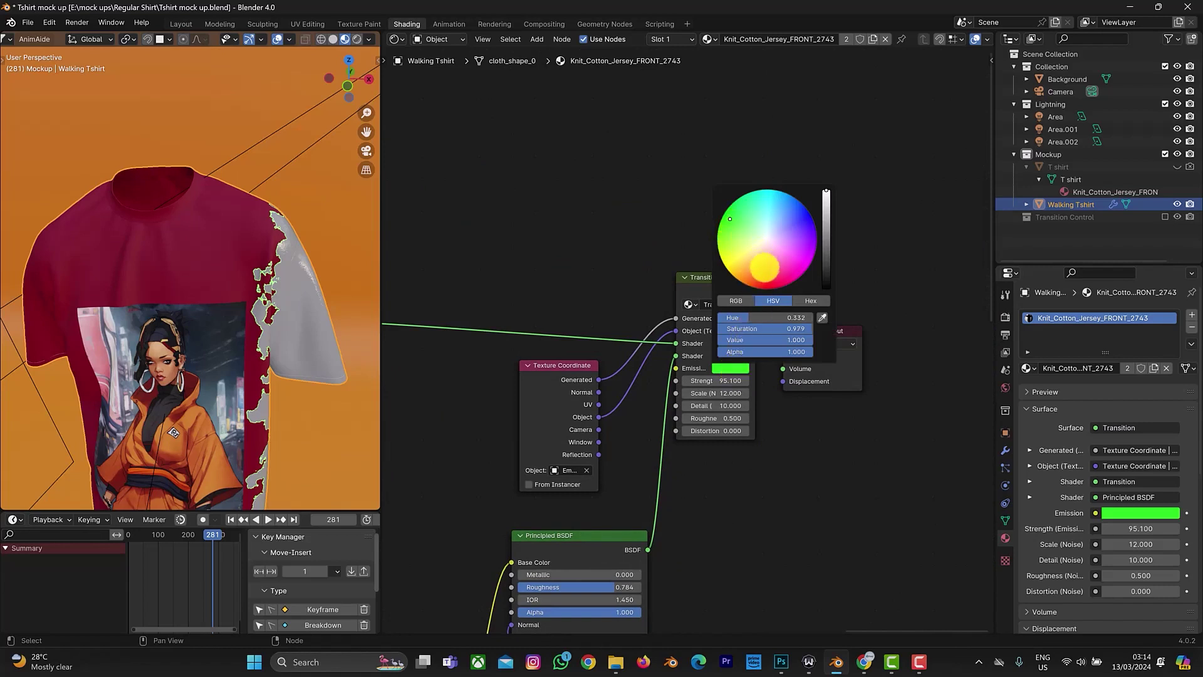
drag(761, 263, 768, 269)
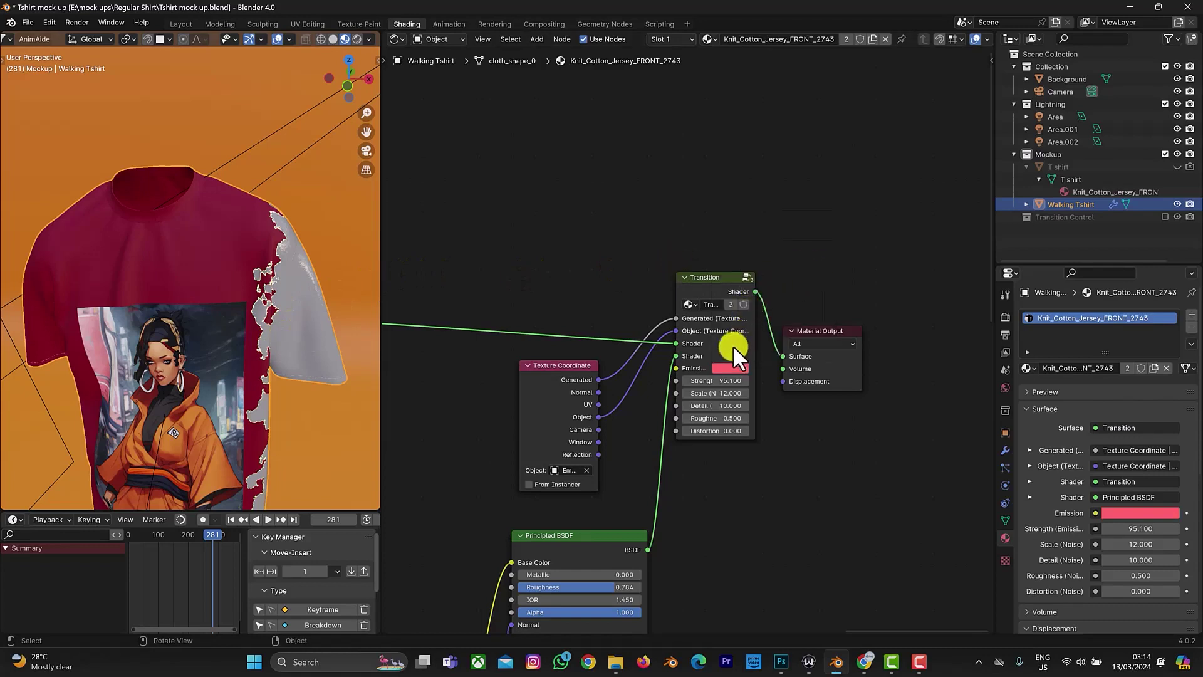
click(730, 367)
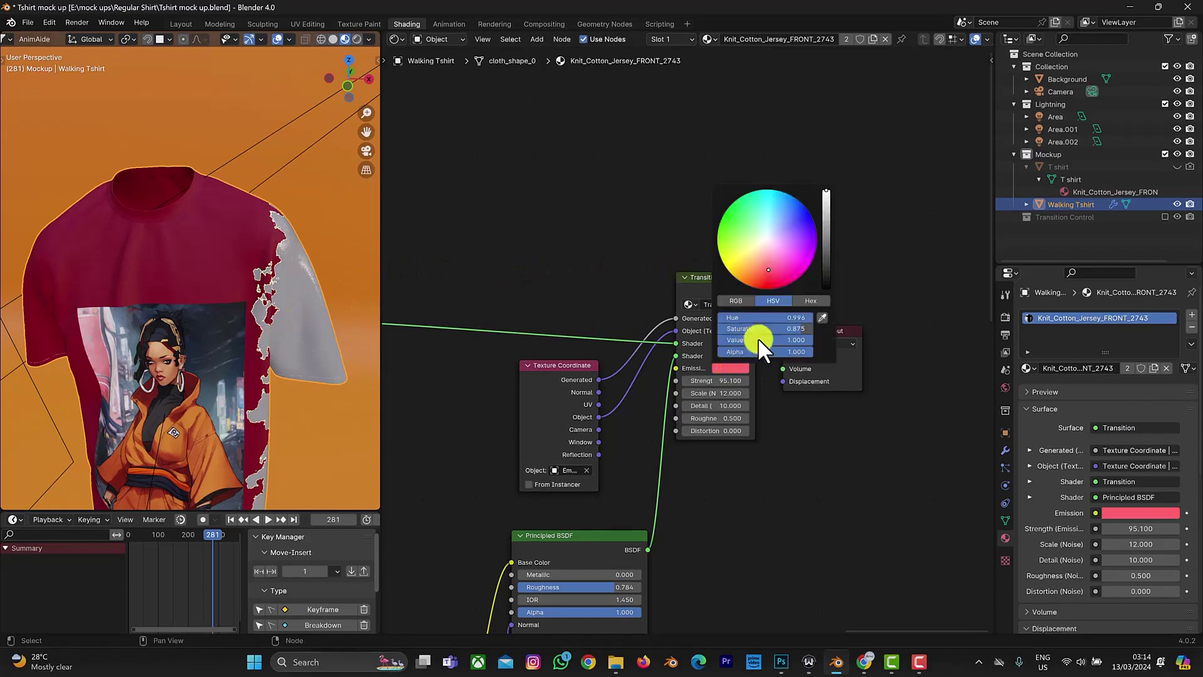
click(794, 264)
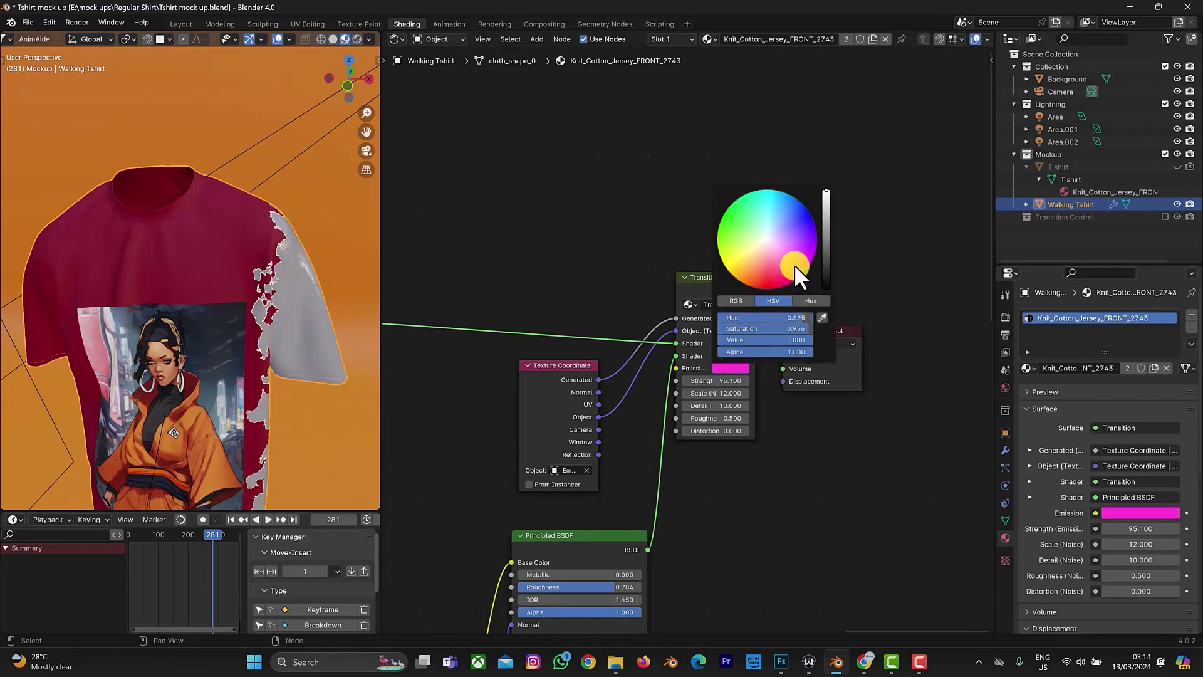
click(799, 216)
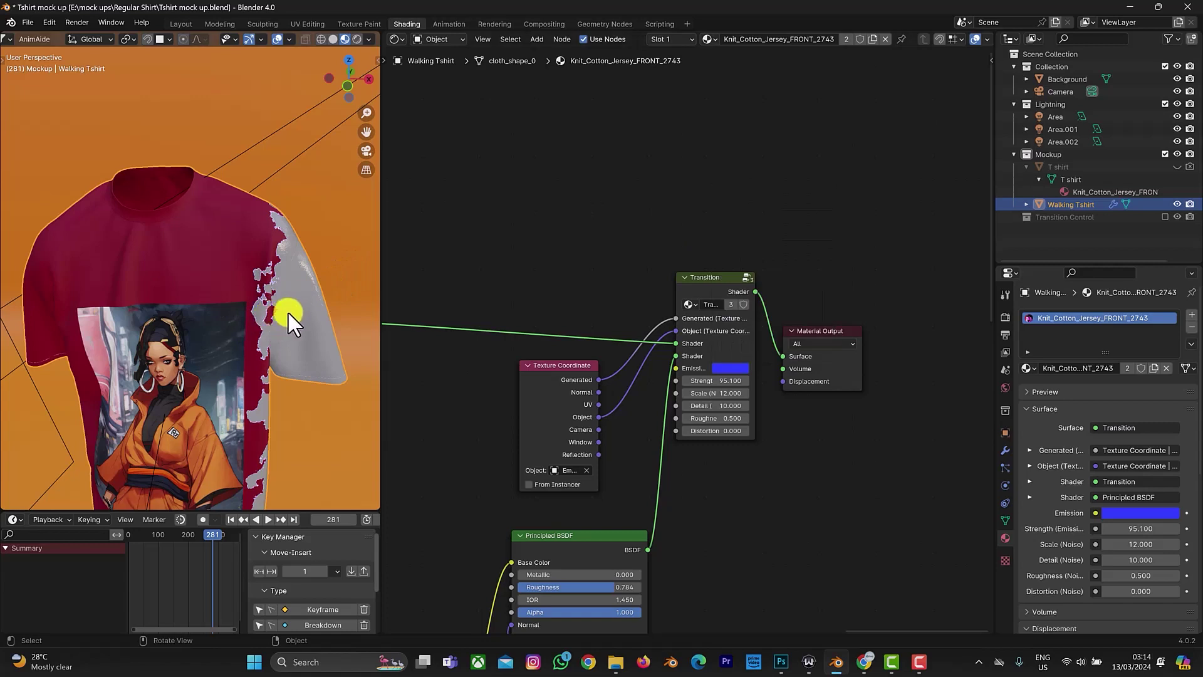
- Set the blue Transition node's emission strength to 150, noise scale to 9.5 and noise detail to 15
drag(720, 380, 747, 383)
click(714, 381)
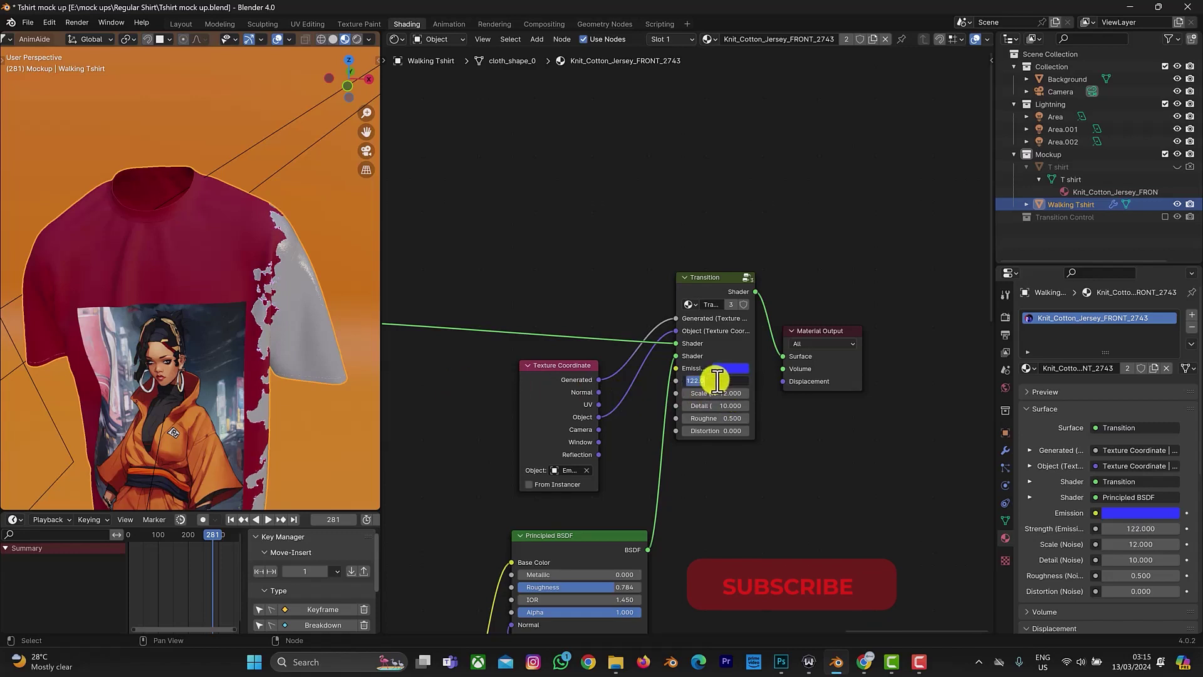
text(150)
key(Return)
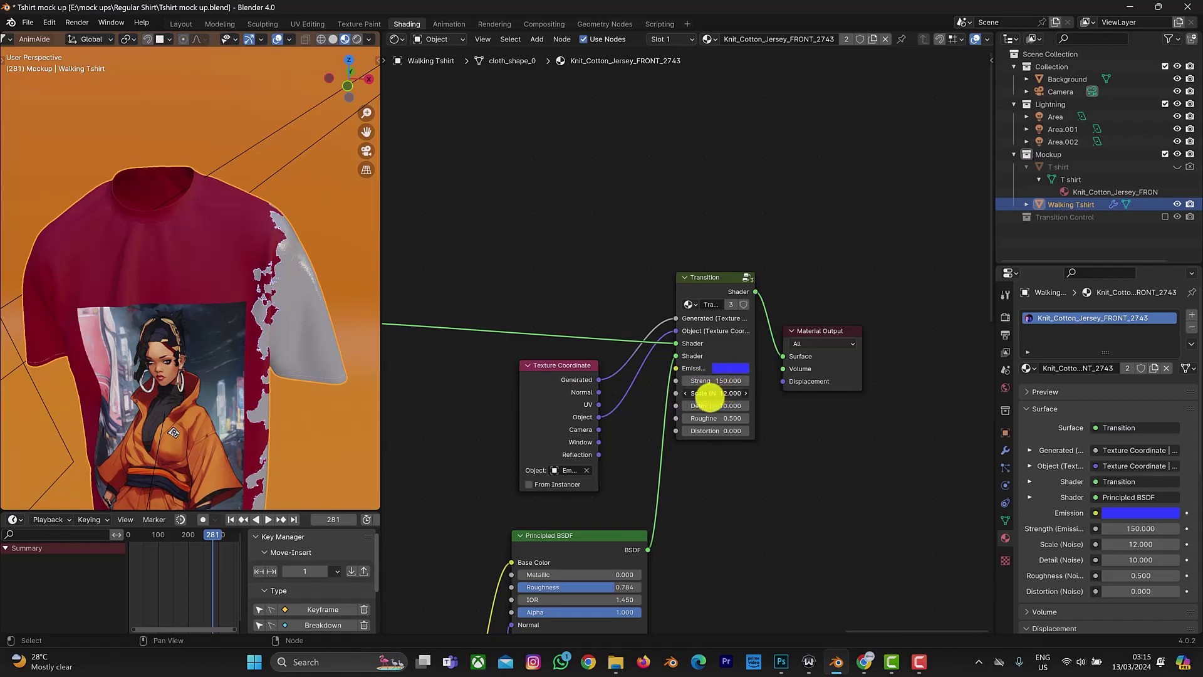
drag(709, 395, 744, 416)
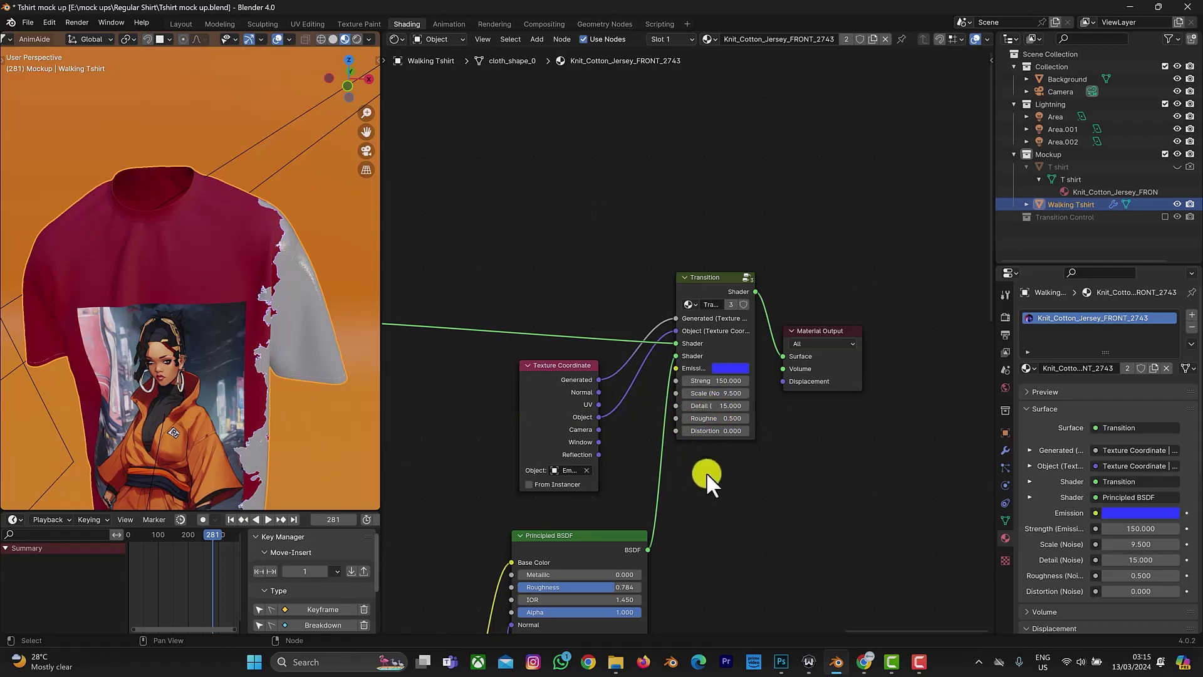
- Review the settings of the green and yellow Transition nodes and the layout of the whole node tree
middle_drag(896, 341, 927, 313)
middle_drag(921, 201, 937, 125)
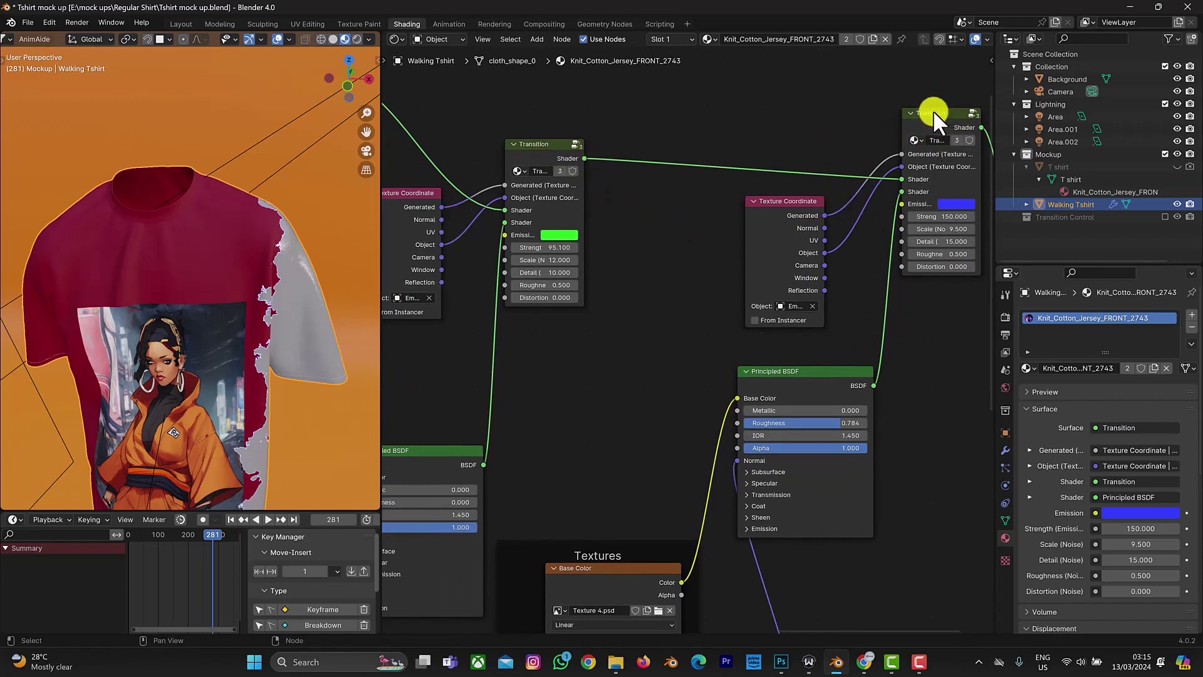
middle_drag(614, 183, 926, 258)
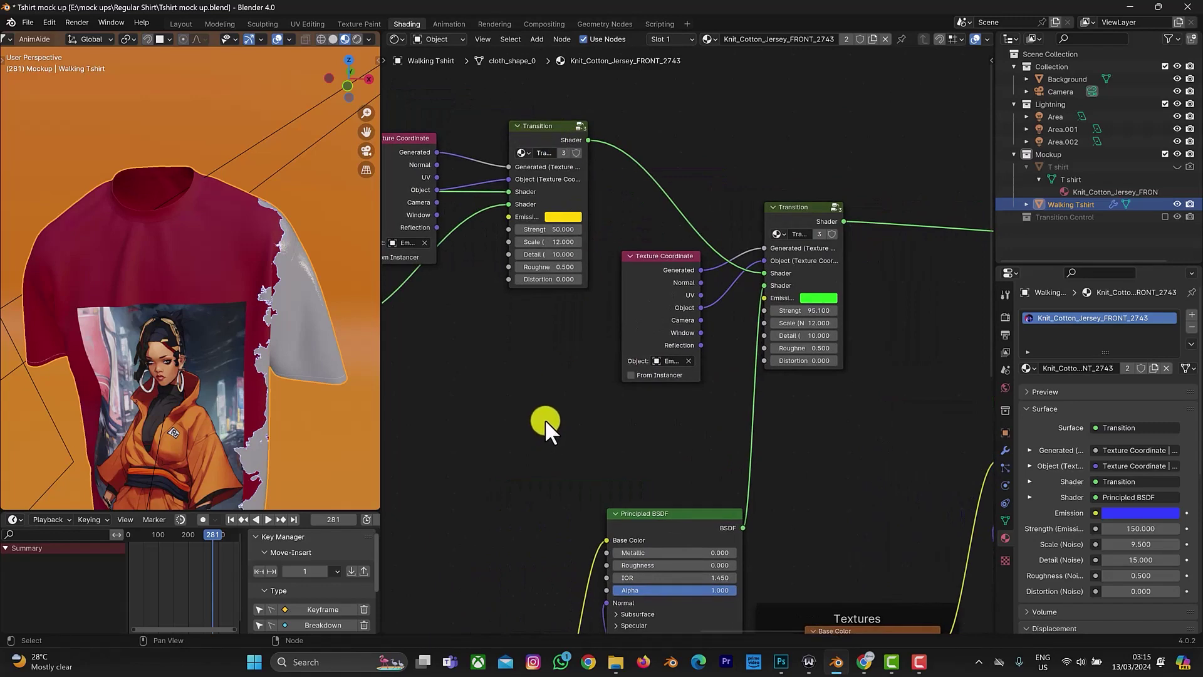
scroll(569, 393, down, 4)
scroll(568, 392, down, 3)
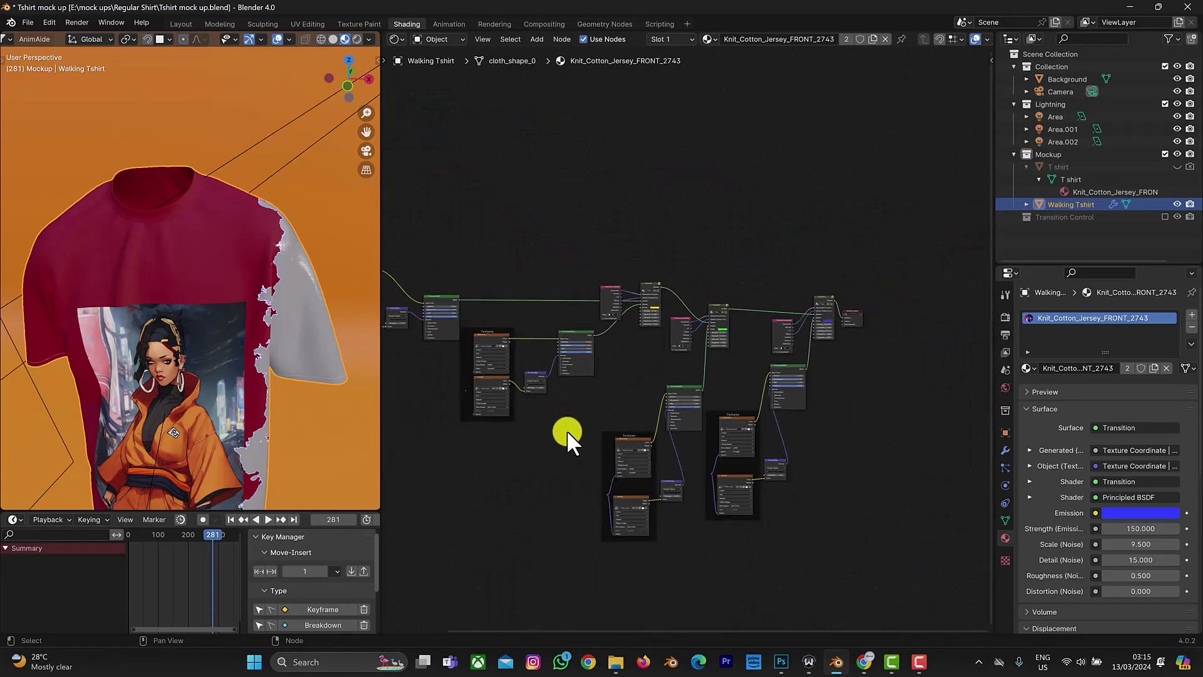
mouse_move(566, 434)
middle_down()
mouse_move(691, 453)
mouse_move(547, 438)
mouse_move(548, 423)
middle_up()
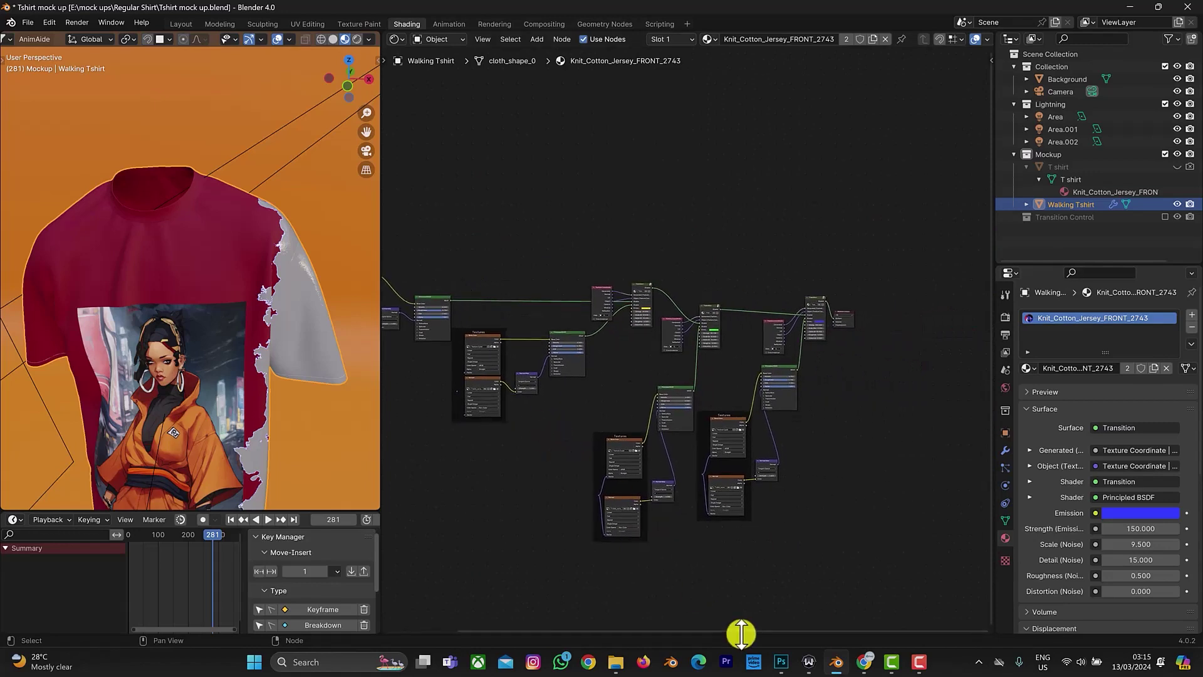
- Switch to Photoshop, delete the group photo from the front of Texture 2.psd and briefly preview the Group 1 placement labels
click(781, 662)
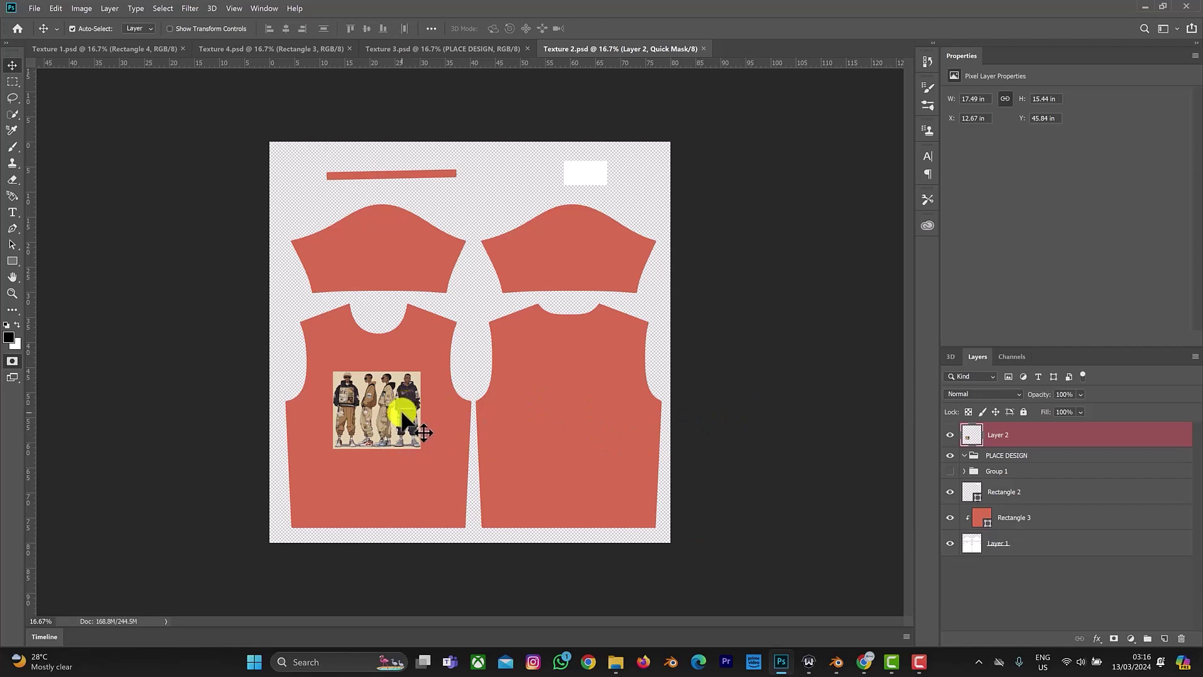
key(Delete)
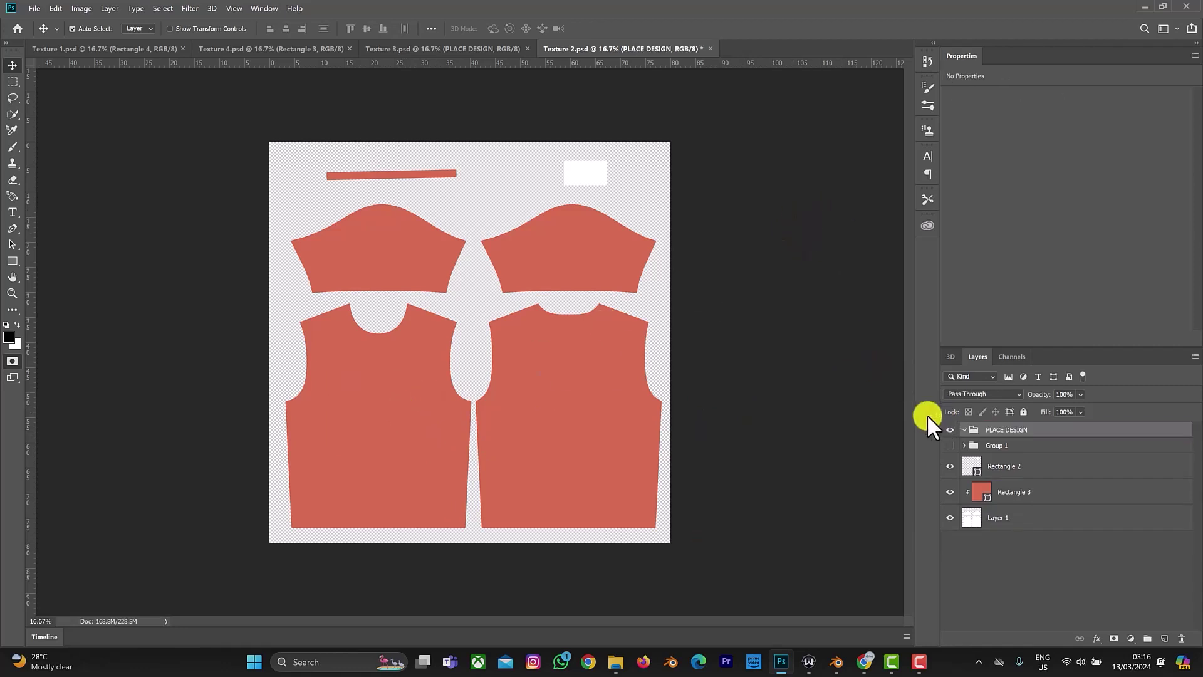
key(ctrl+s)
click(950, 445)
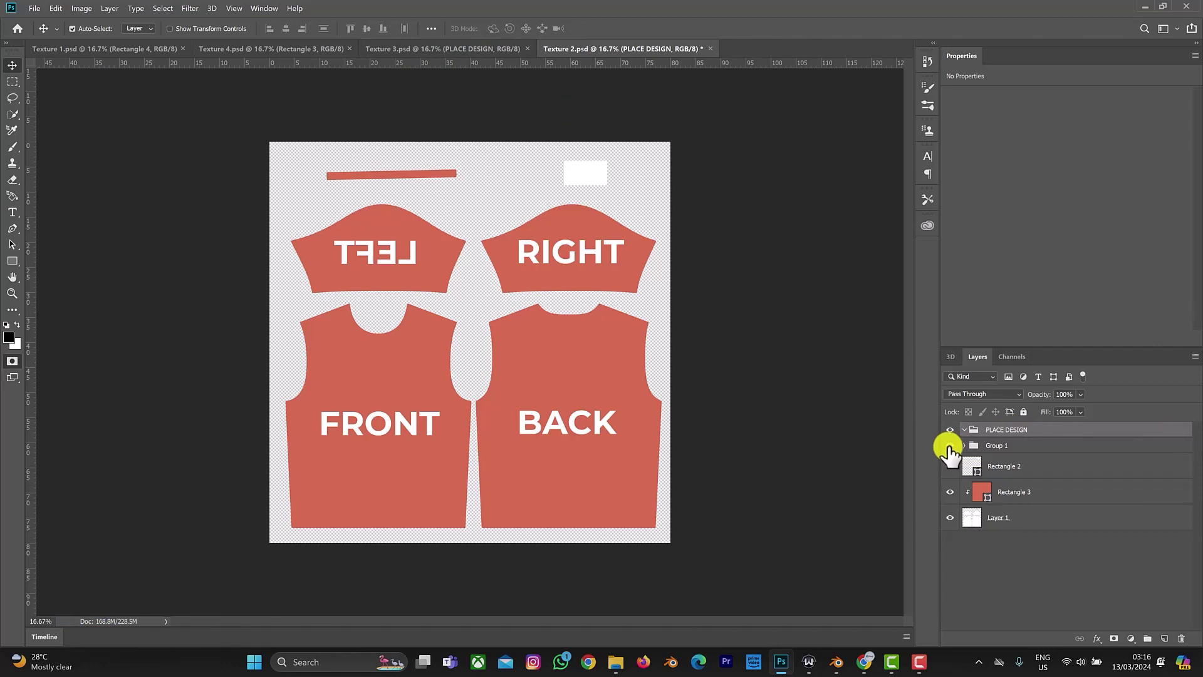
click(950, 445)
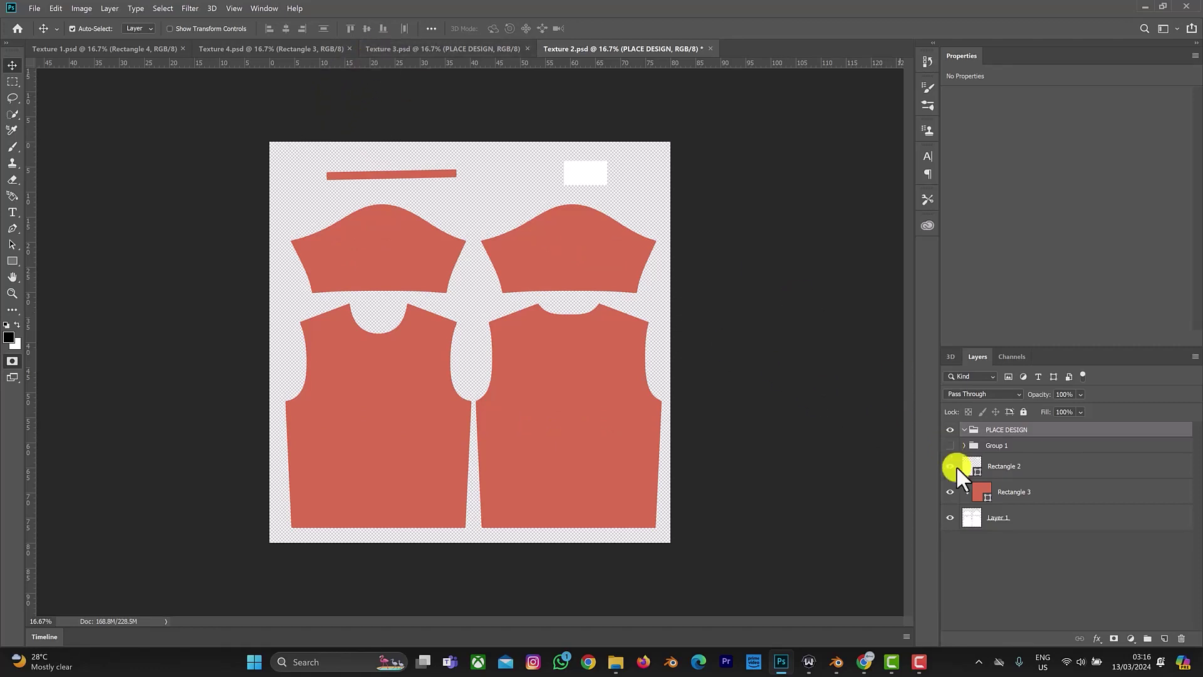
- Delete the character picture from the front of Texture 4.psd and save the file
click(292, 46)
click(383, 404)
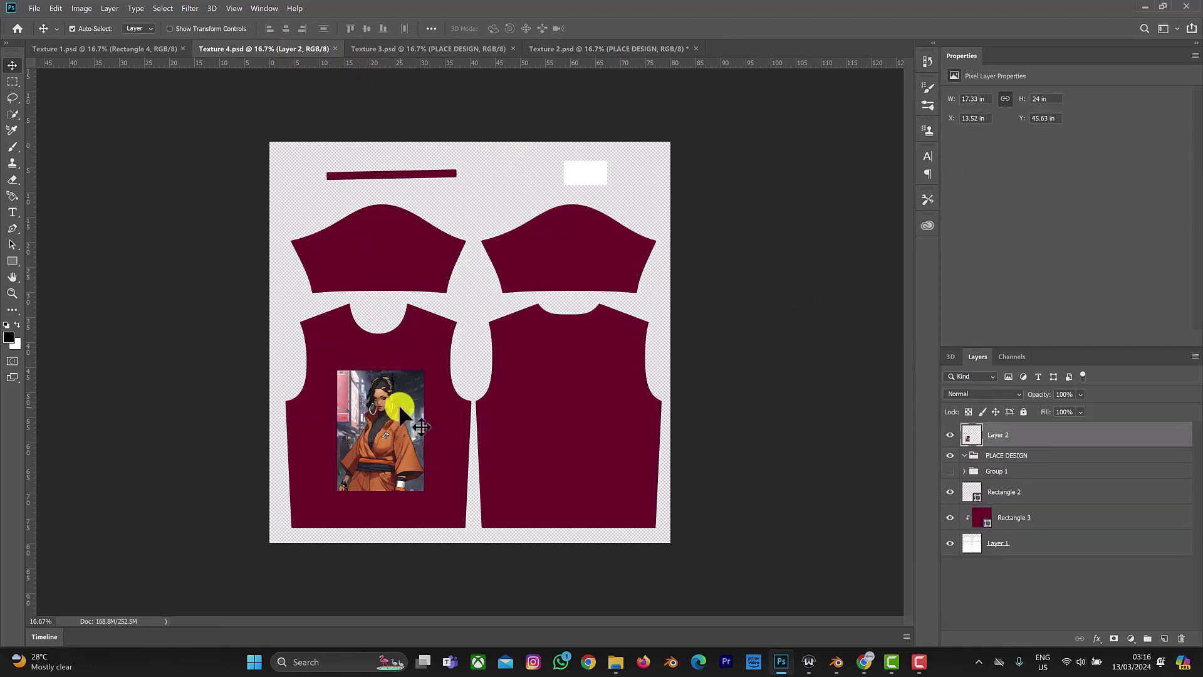
key(Delete)
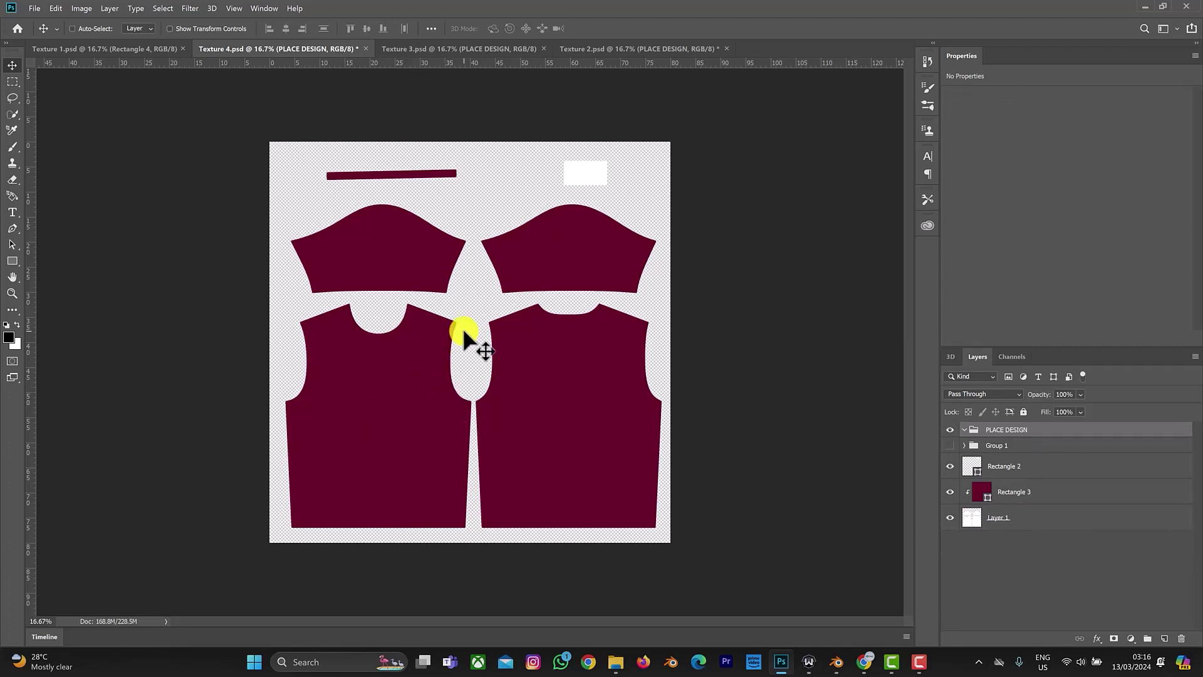
key(ctrl+s)
- Hide the Blender logo layer, Layer 2, in Texture 1.psd and save the file
click(132, 50)
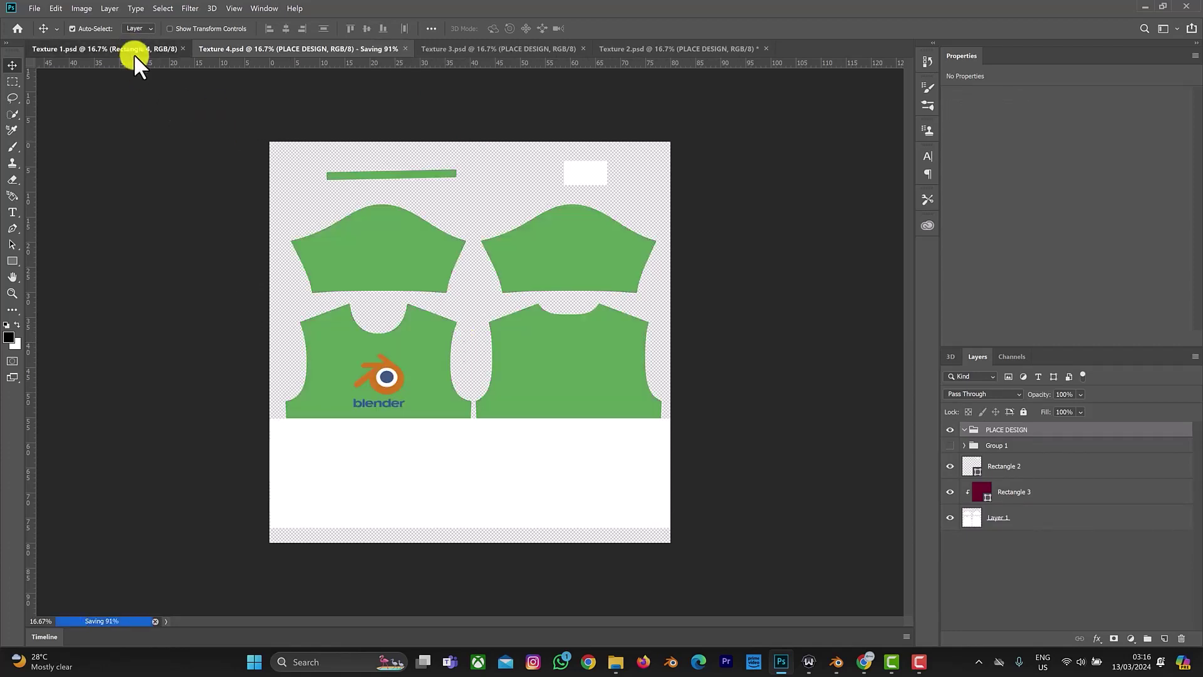
click(375, 377)
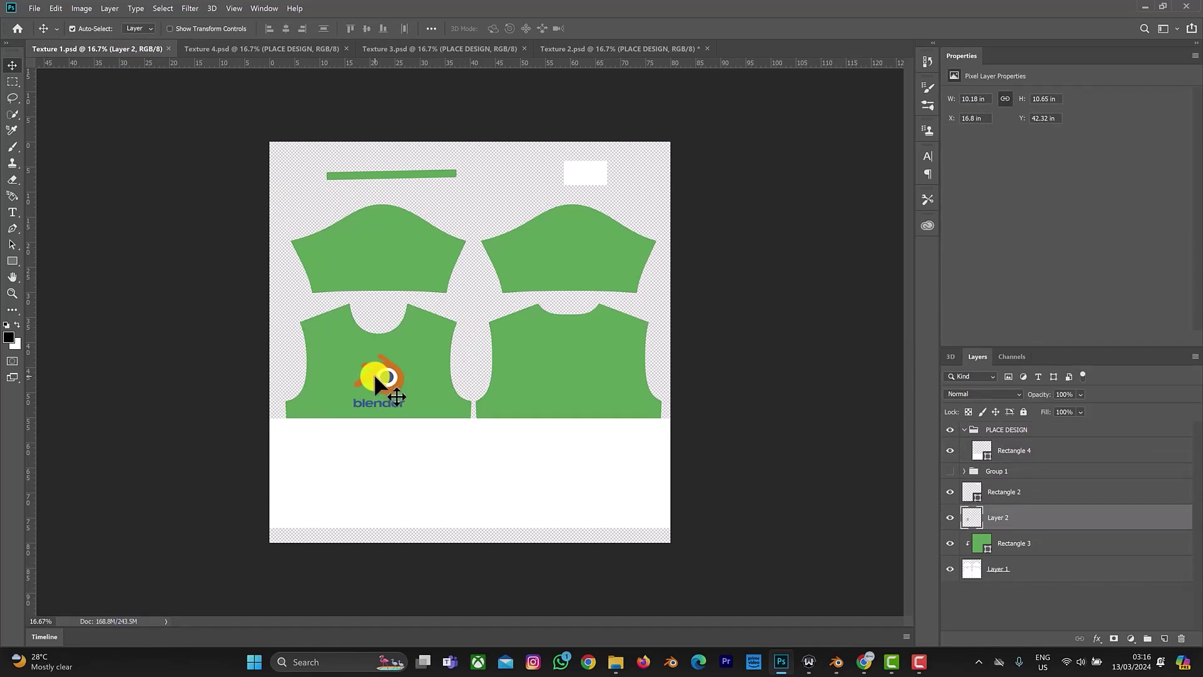
click(950, 517)
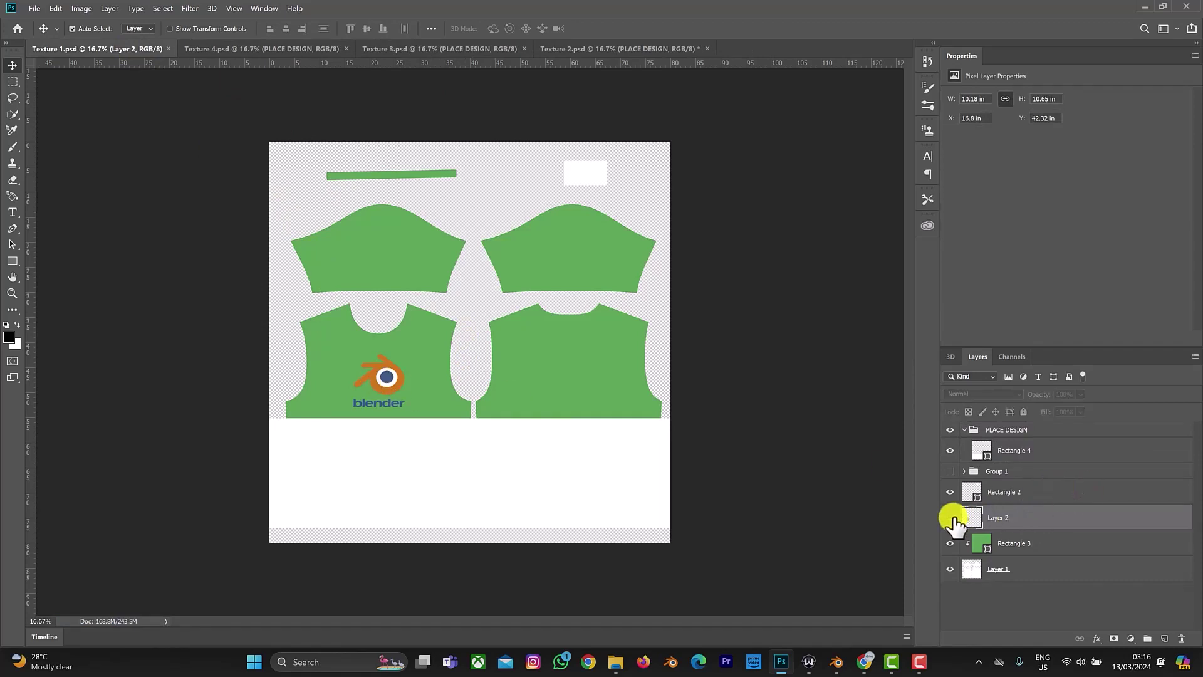
key(ctrl+s)
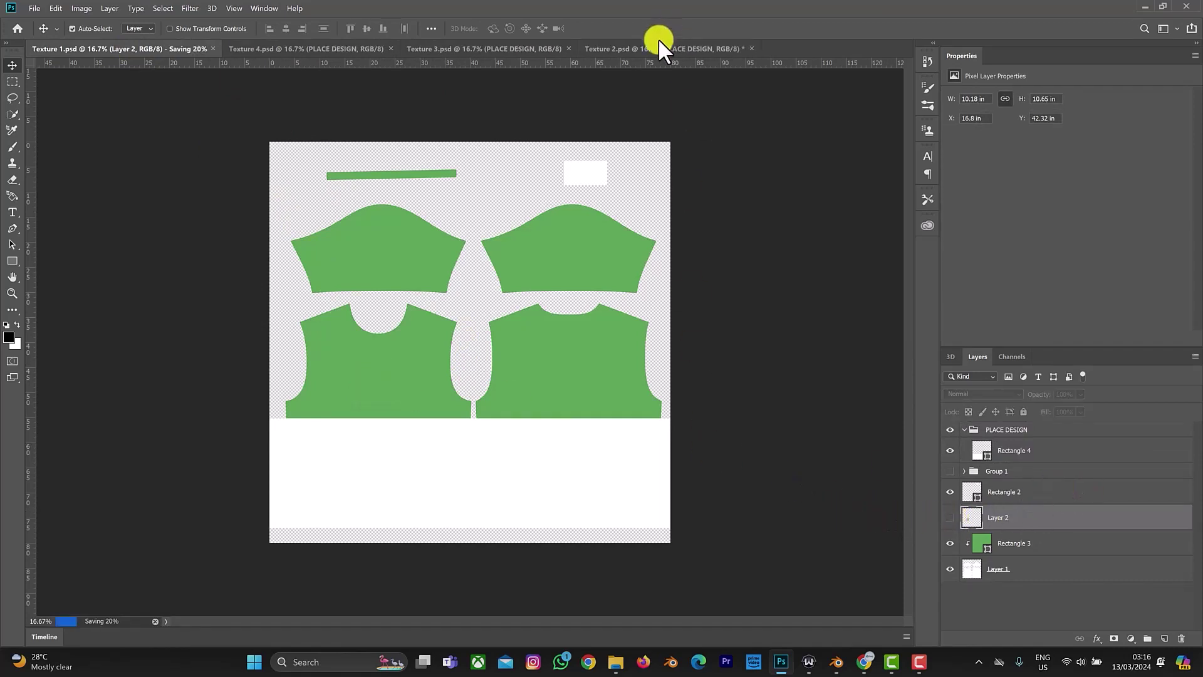
- Close Texture 3.psd and show the Group 1 placement labels in Texture 2.psd
click(655, 50)
click(522, 48)
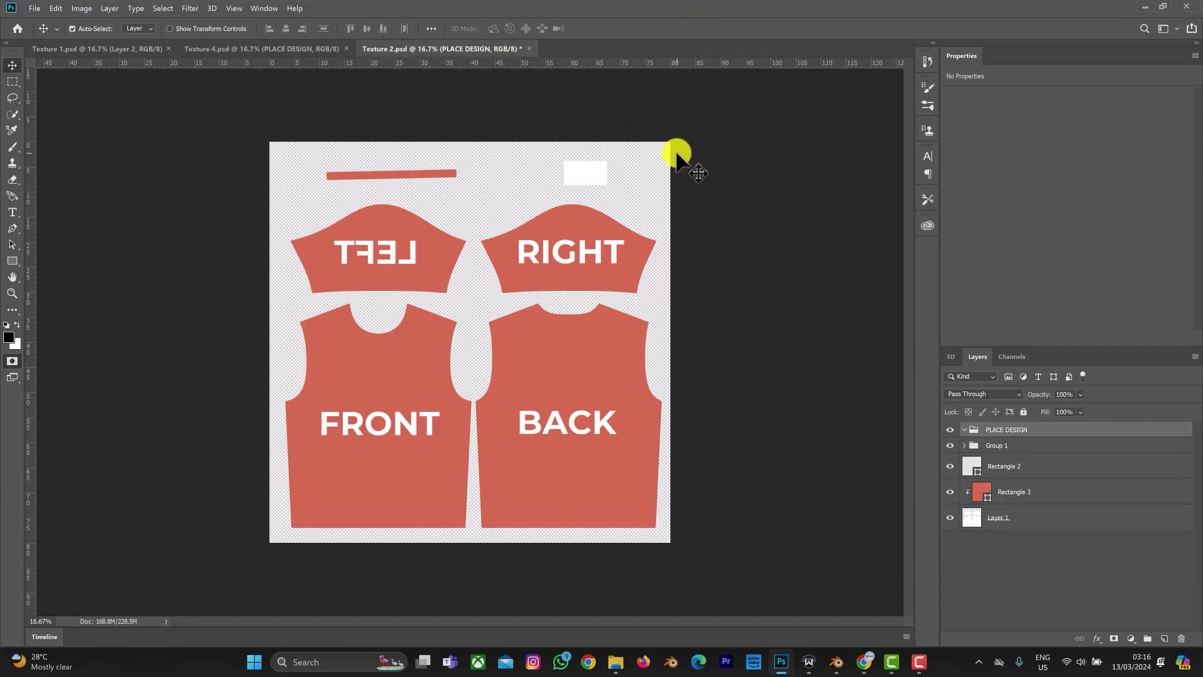
- Open Texture 3.psd from the Texture 3 folder inside the Regular Shirt folder
key(ctrl+o)
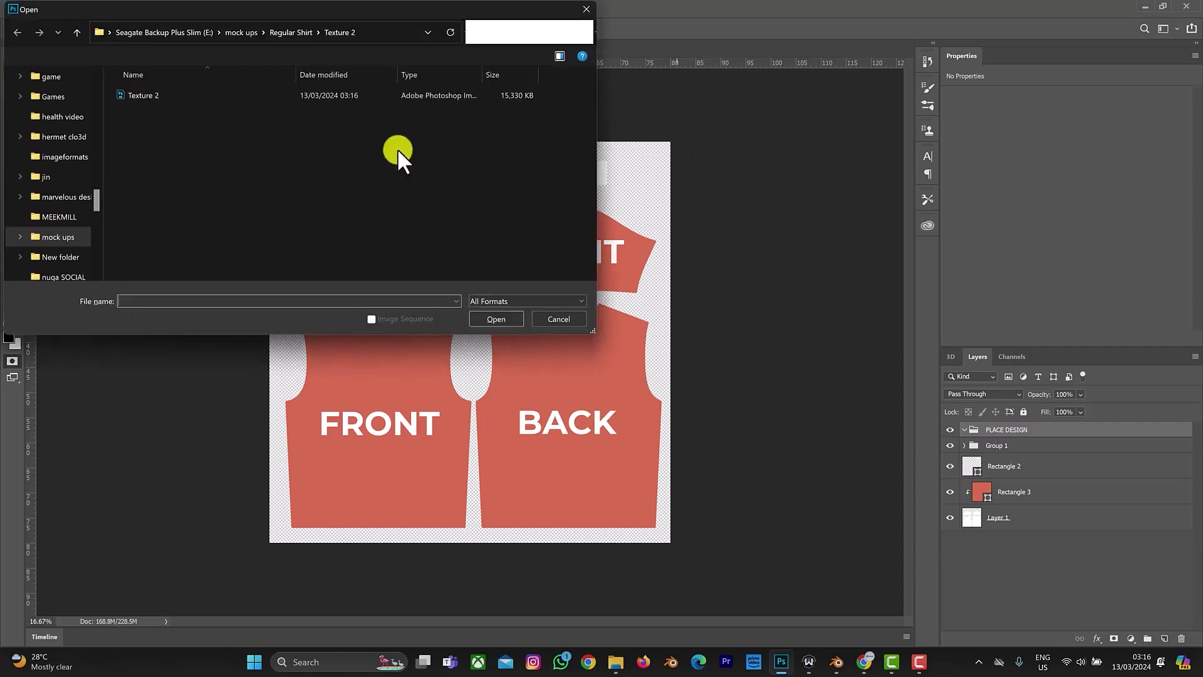
click(73, 33)
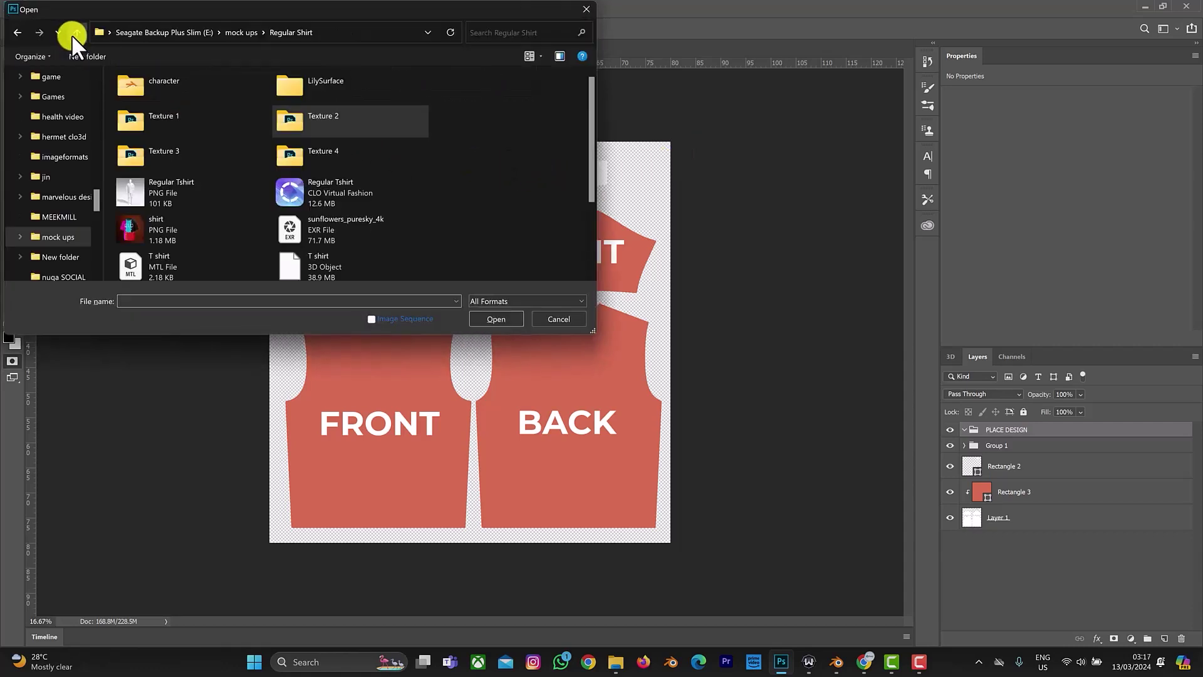
double_click(160, 148)
click(187, 97)
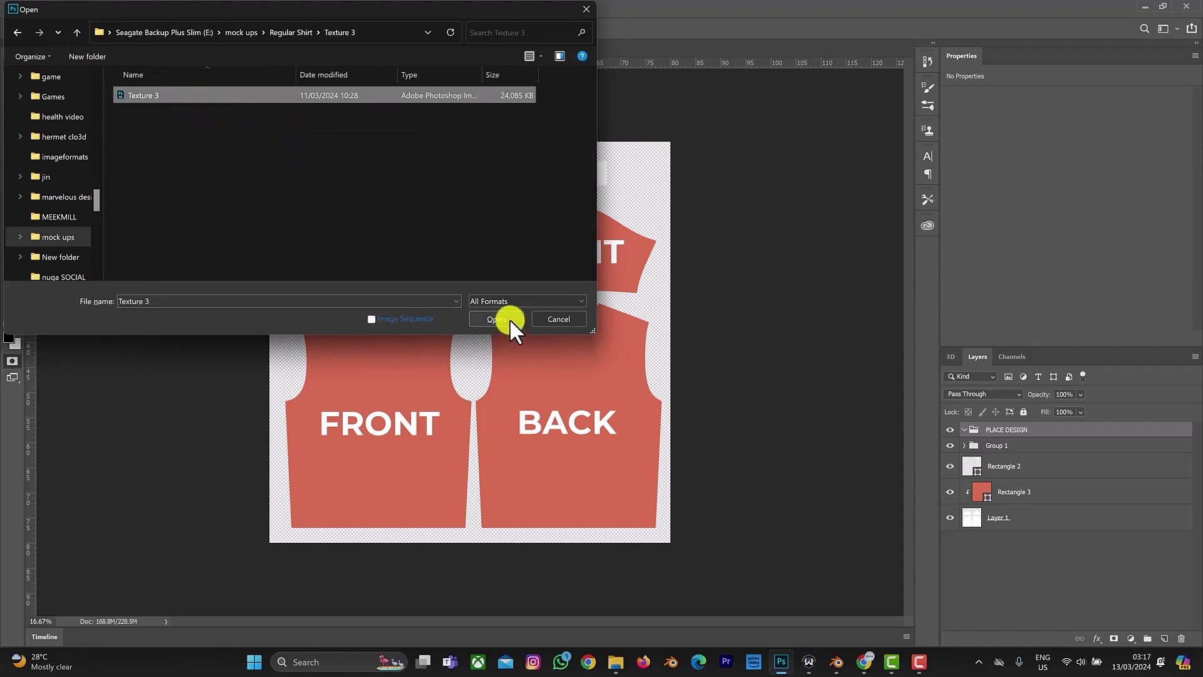
click(508, 318)
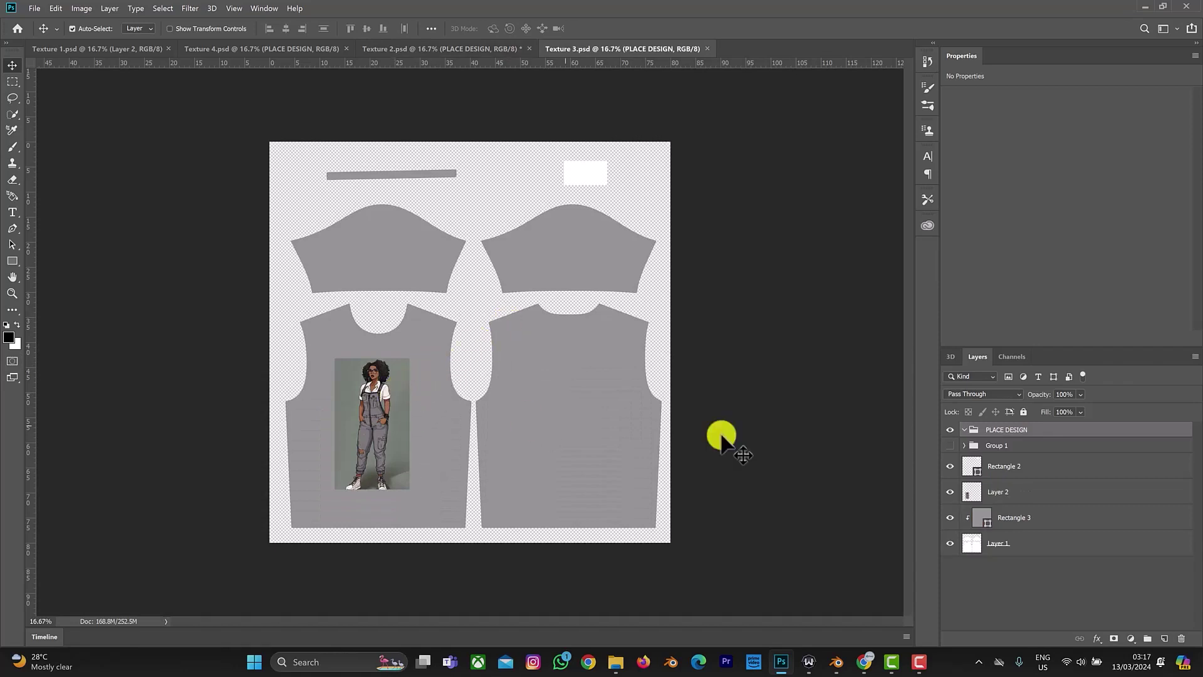
- Hide the character picture layer, Layer 2, in Texture 3.psd, check the other texture files and save Texture 3.psd
click(951, 492)
click(382, 46)
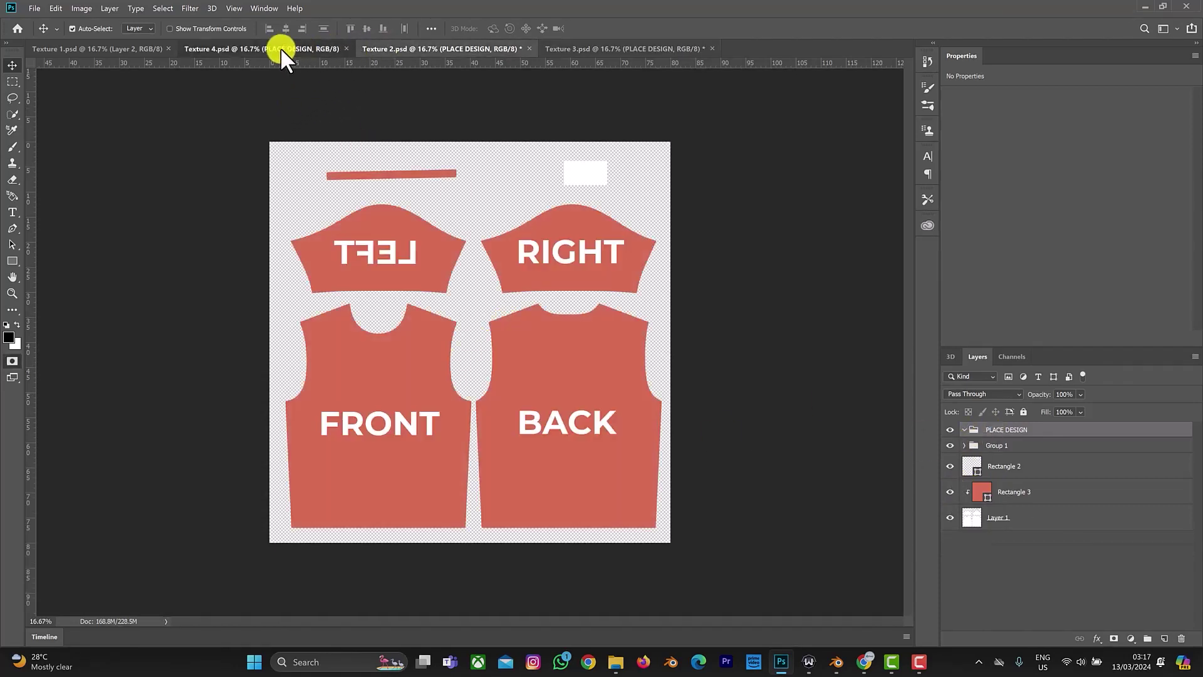
click(280, 47)
click(125, 44)
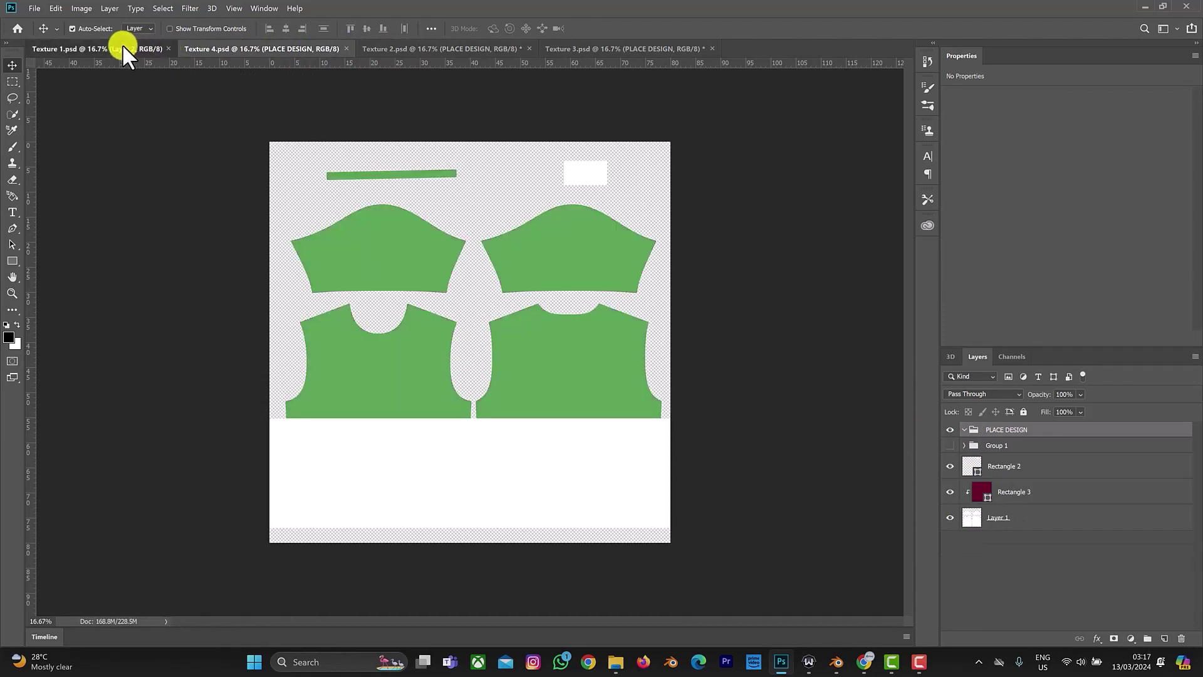
click(555, 47)
key(ctrl+s)
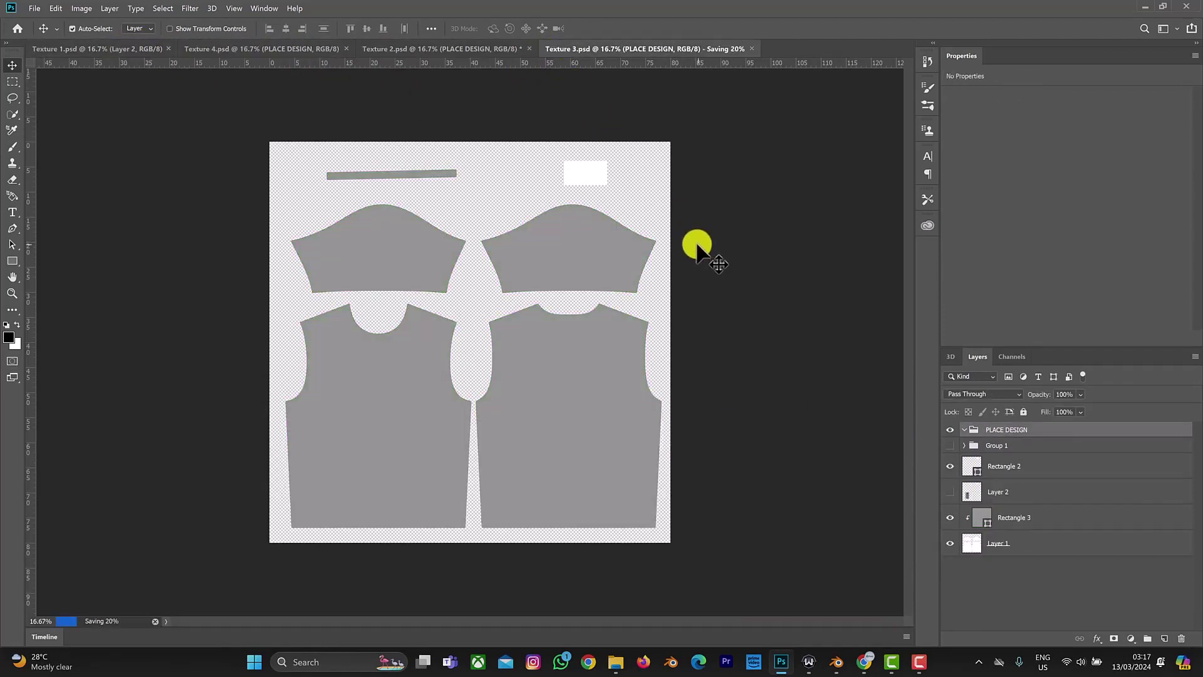
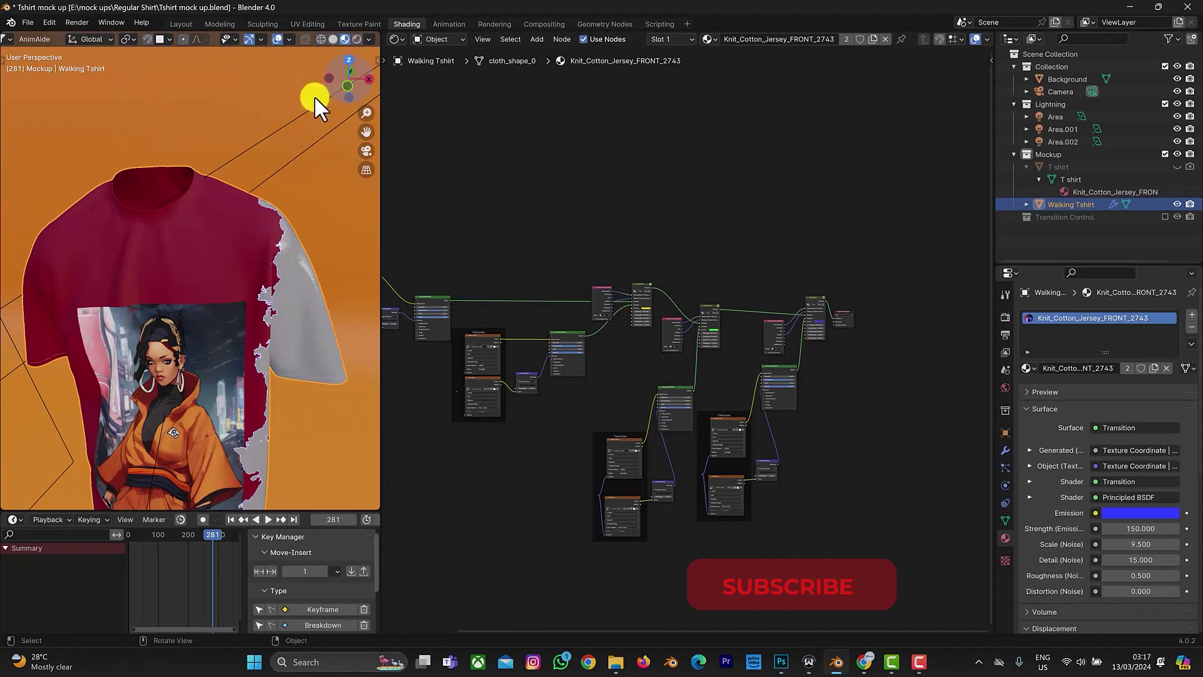
- Switch to Blender and preview the walking t-shirt with its updated textures in rendered shading
click(354, 38)
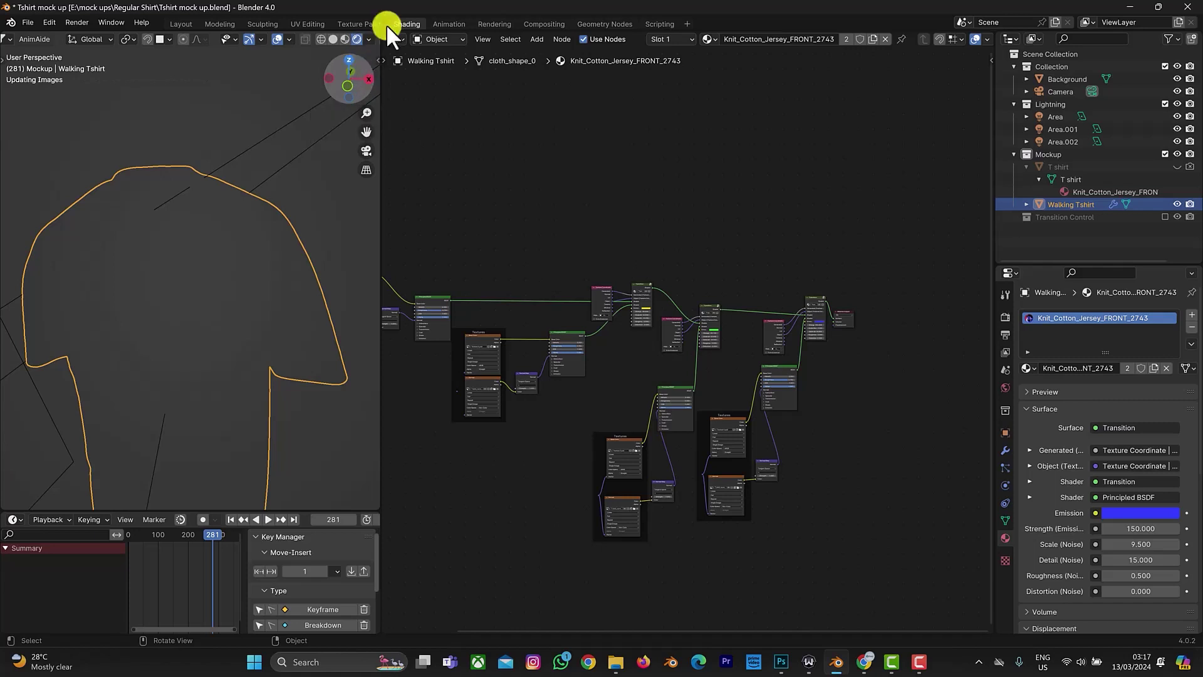
middle_drag(612, 236, 720, 209)
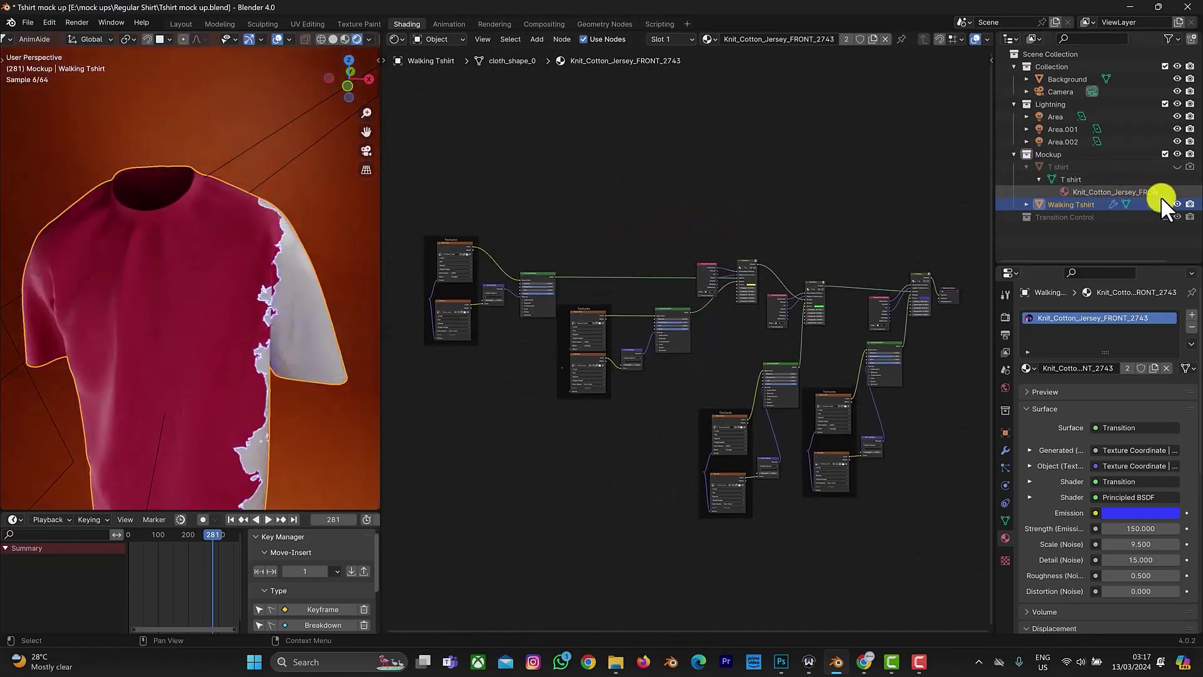
click(1178, 167)
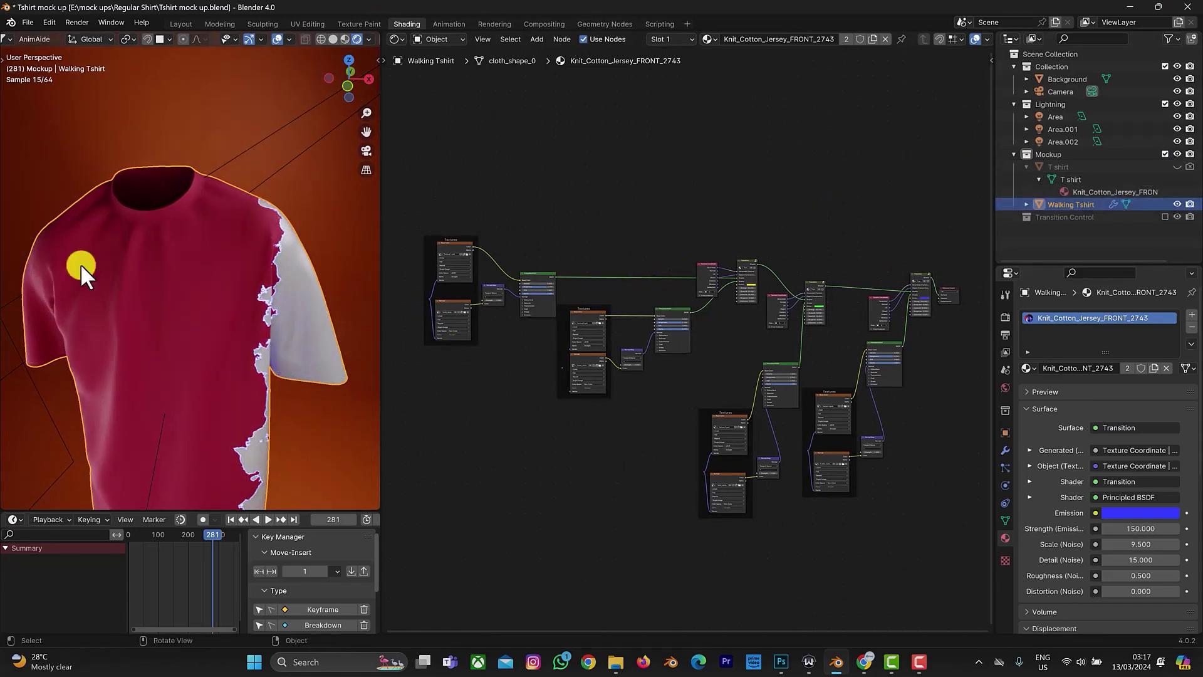
- Switch to the Layout workspace and collapse the shader editor so the 3D viewport takes its full width
click(180, 23)
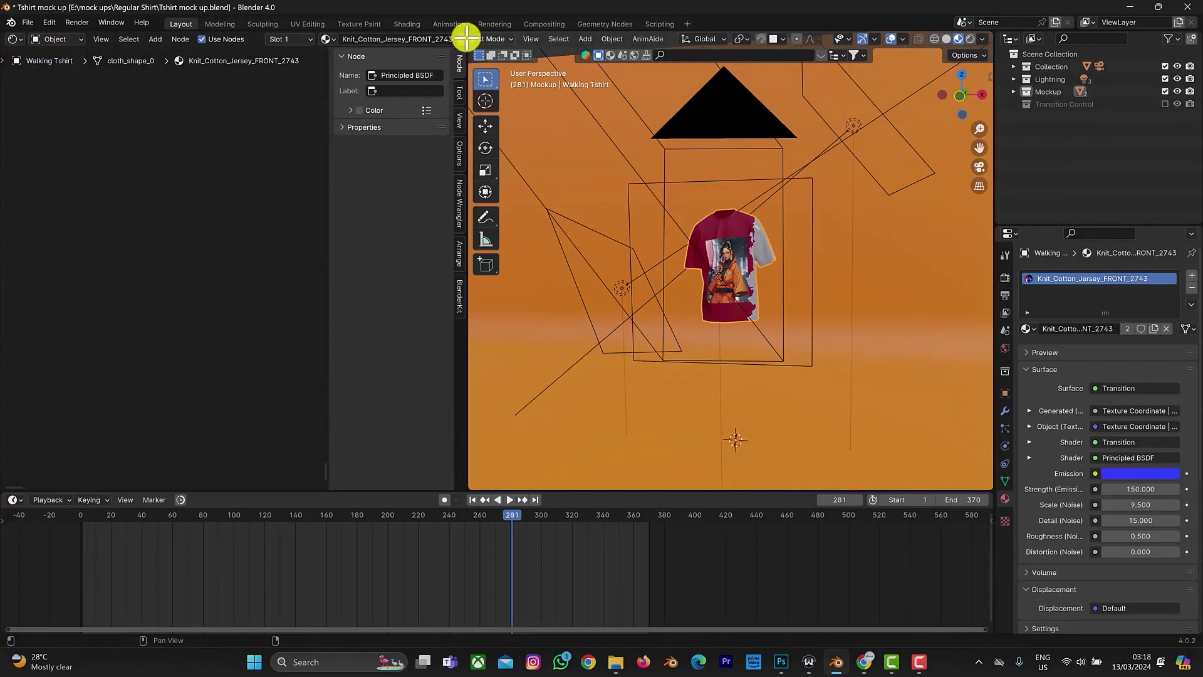
drag(467, 39, 349, 44)
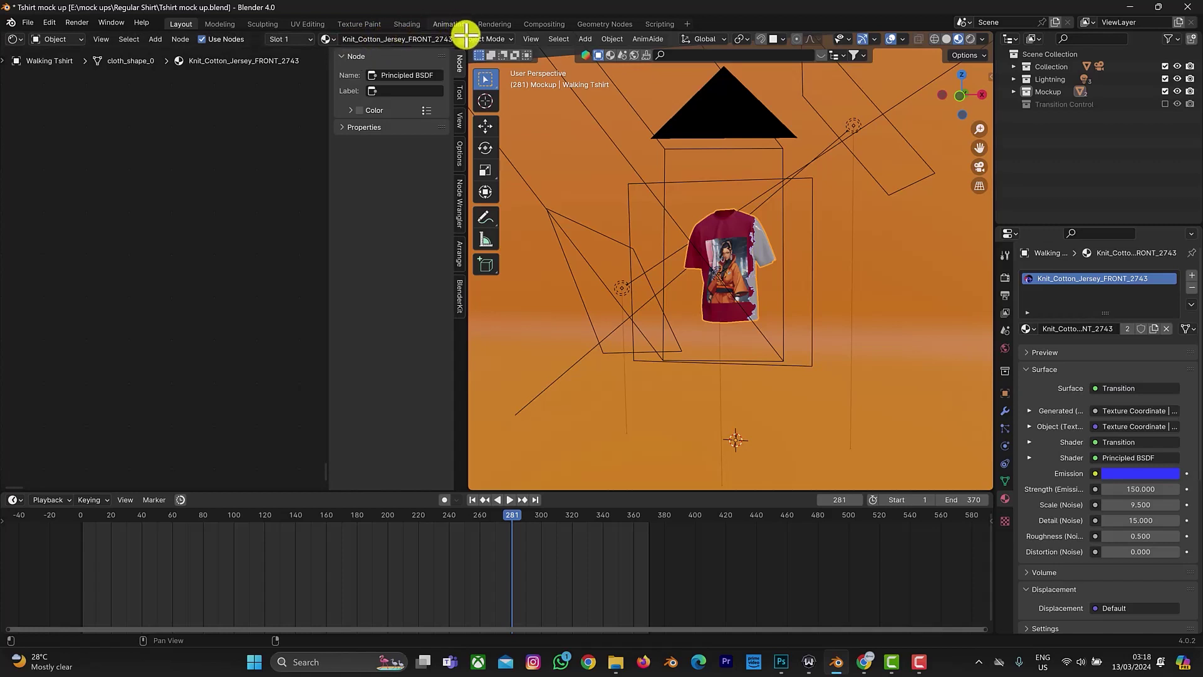
drag(465, 32, 422, 49)
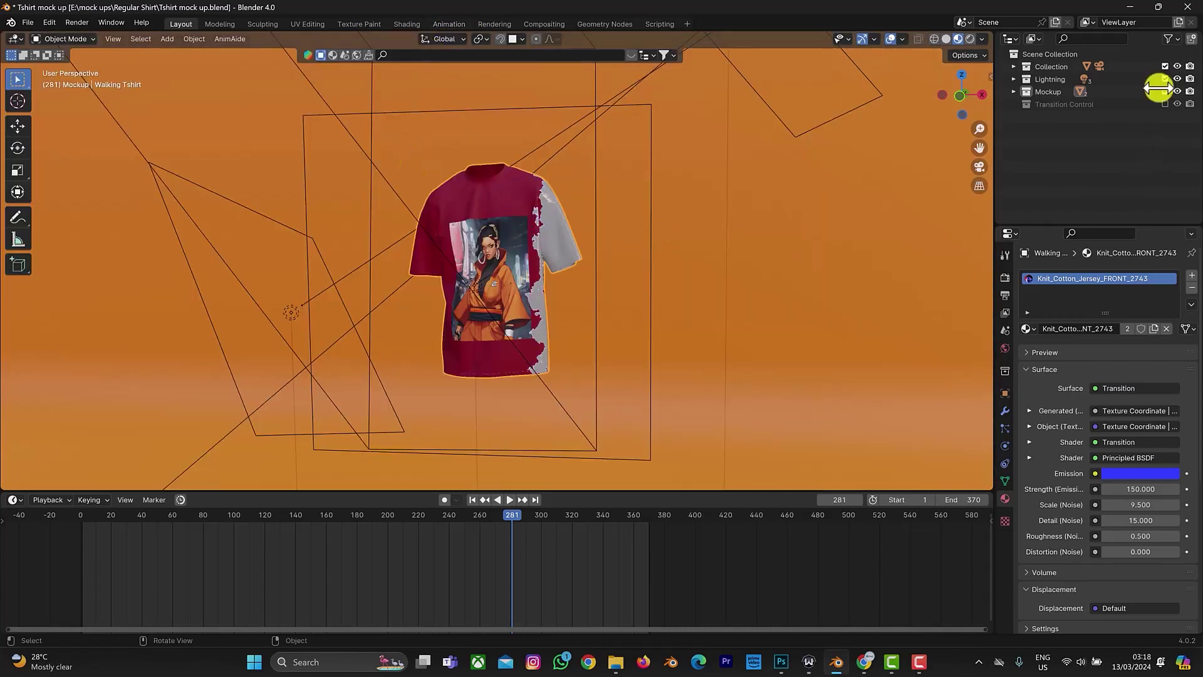
- Hide the Walking Tshirt object in the Mockup collection, show the static T shirt in viewport and render, and select it
click(1013, 91)
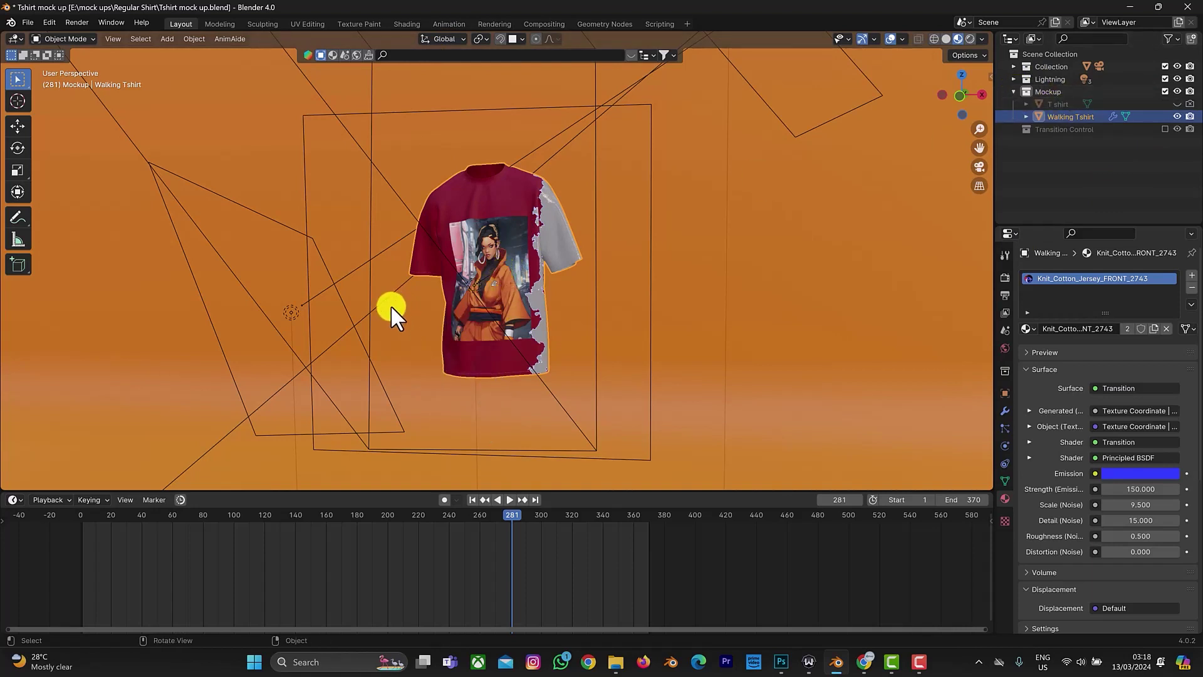
scroll(387, 286, up, 2)
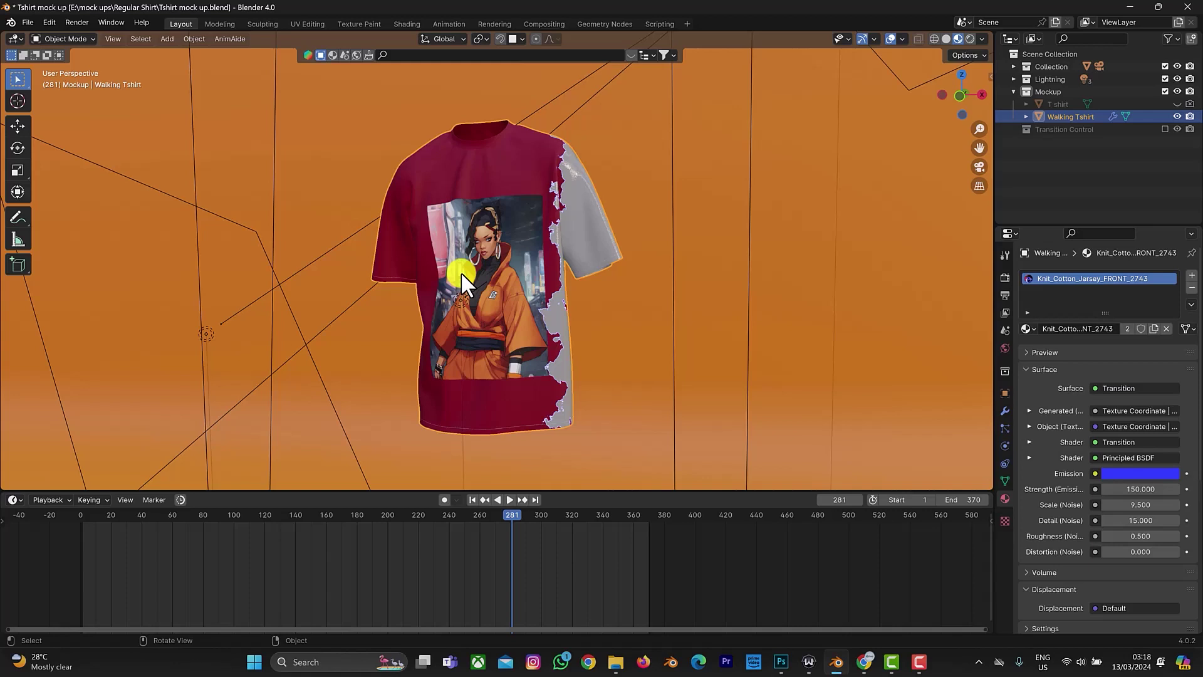
click(1177, 116)
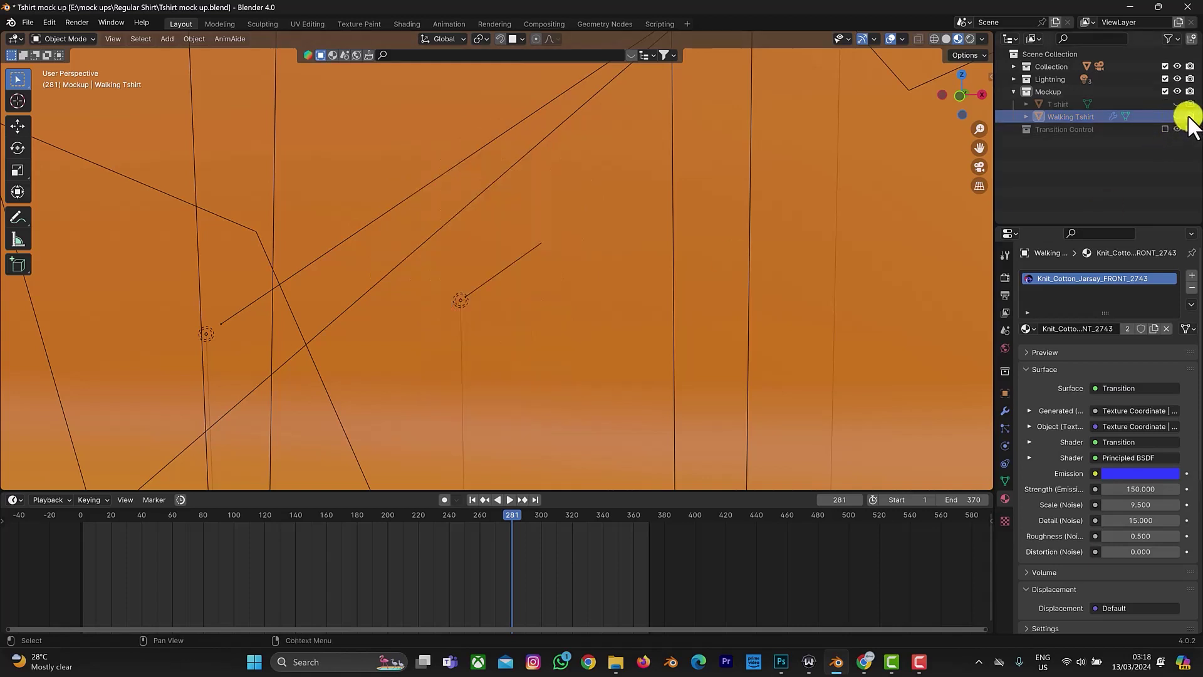
click(1177, 104)
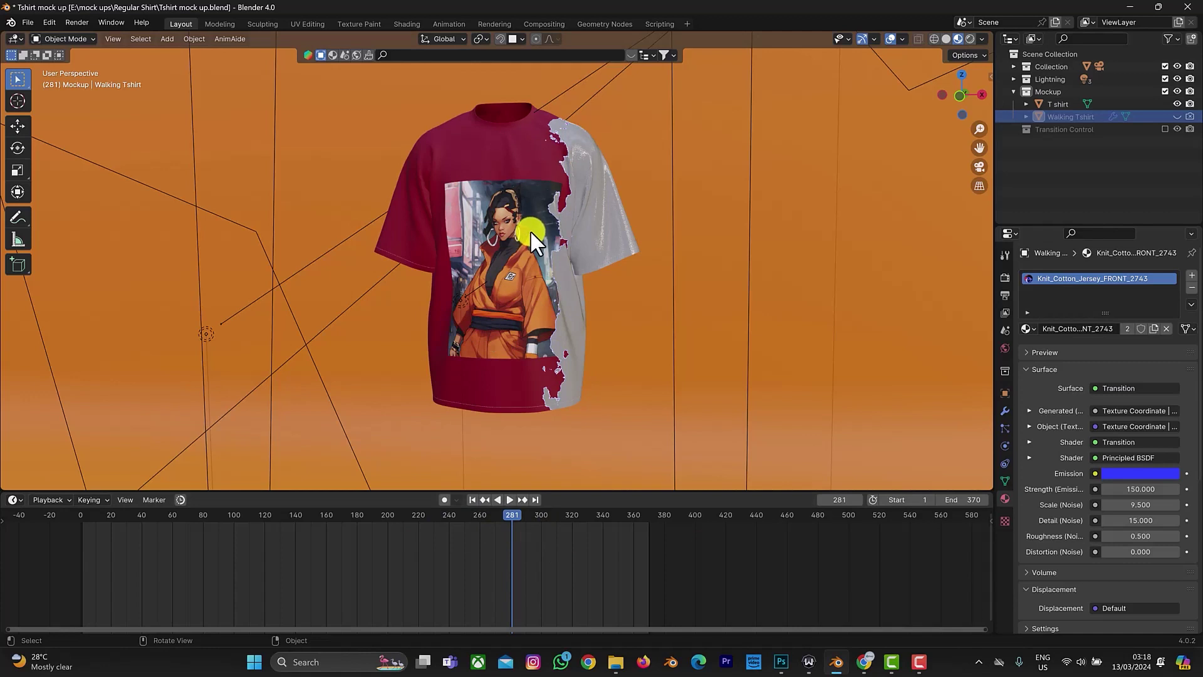
click(483, 130)
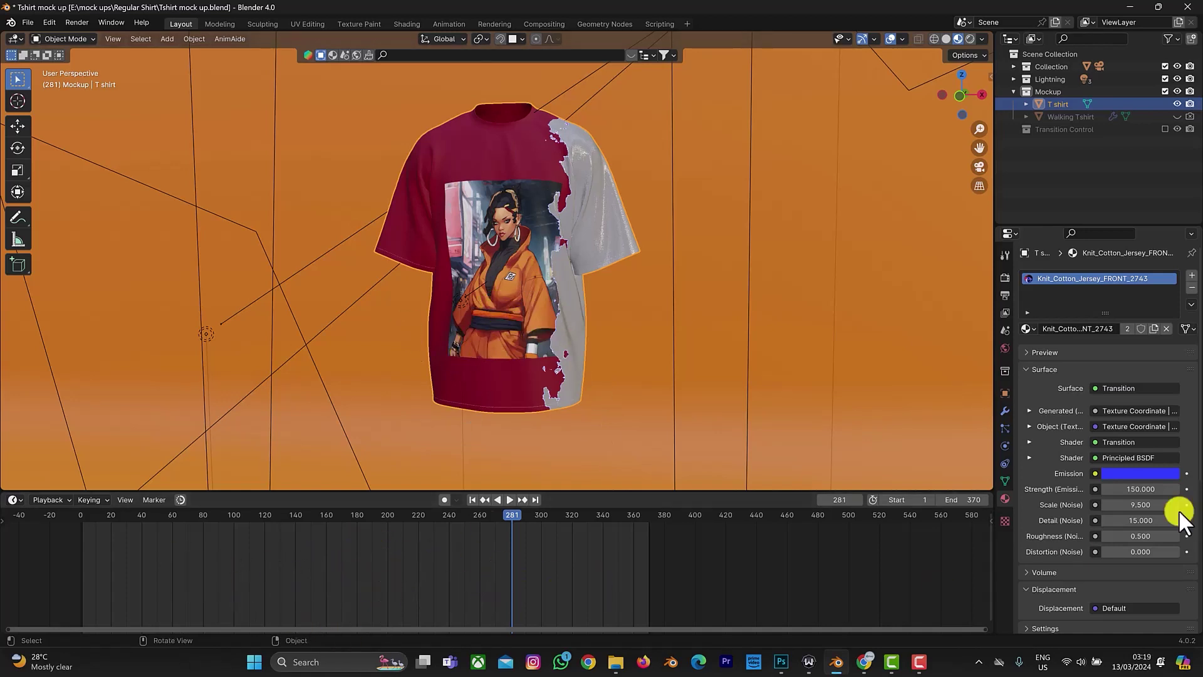
- Look over the whole scene, the render sampling settings and the output resolution settings
scroll(790, 305, down, 10)
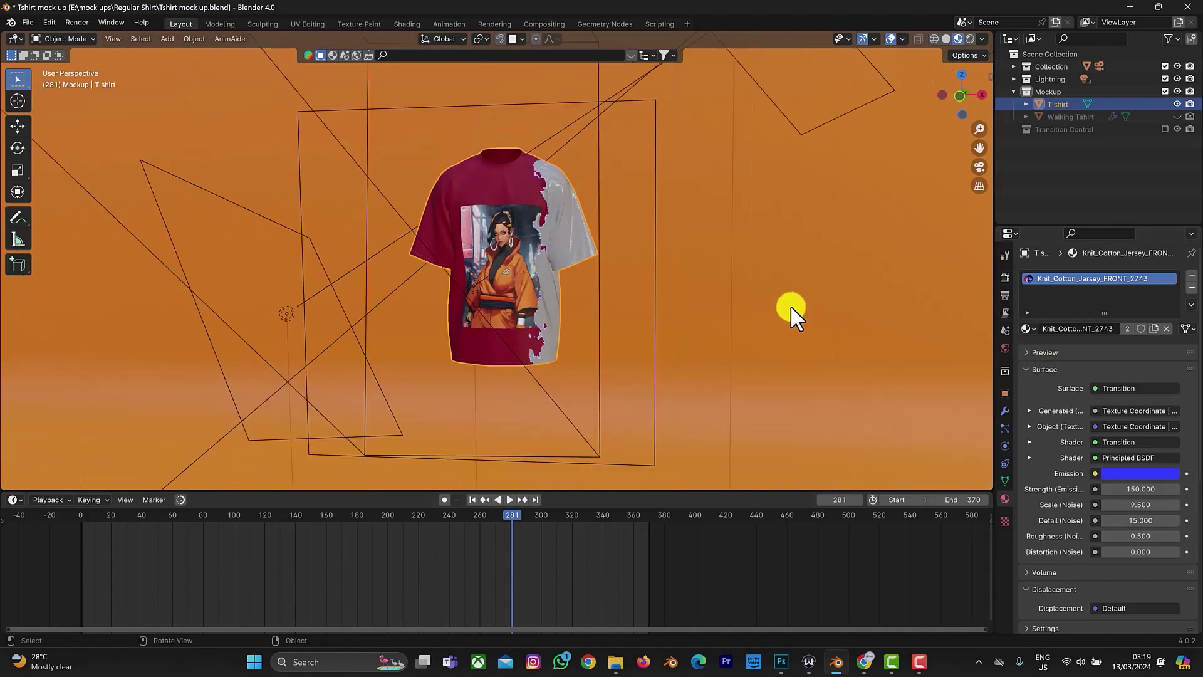
scroll(792, 307, up, 2)
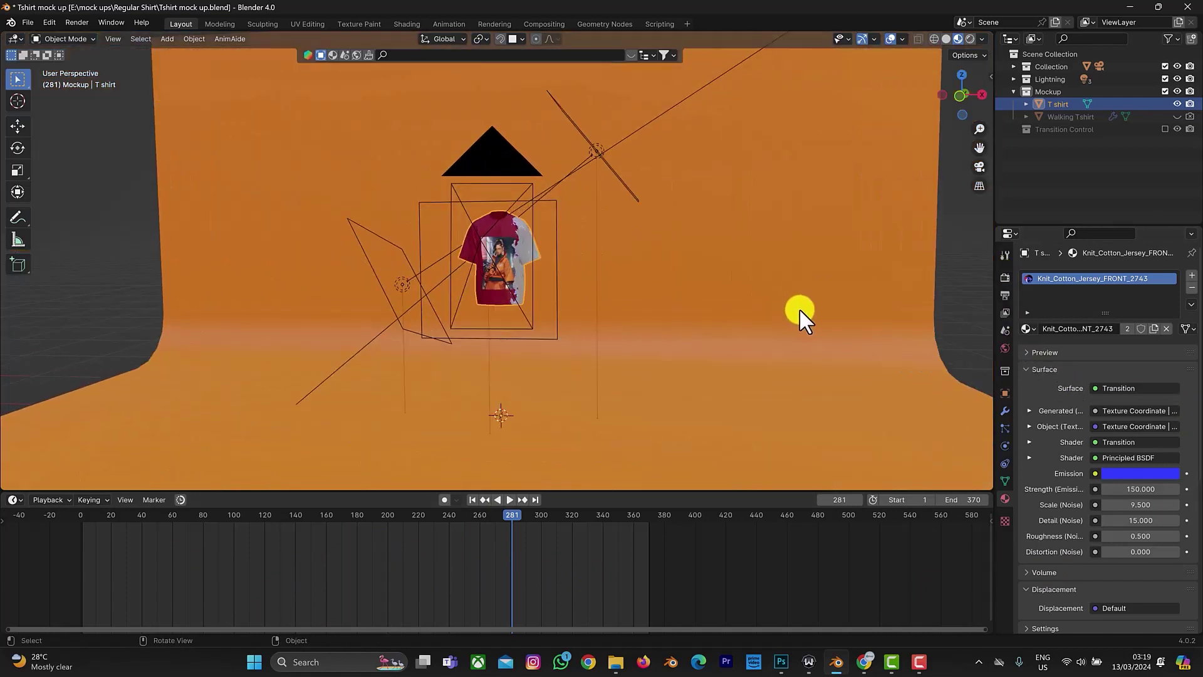
scroll(803, 306, down, 1)
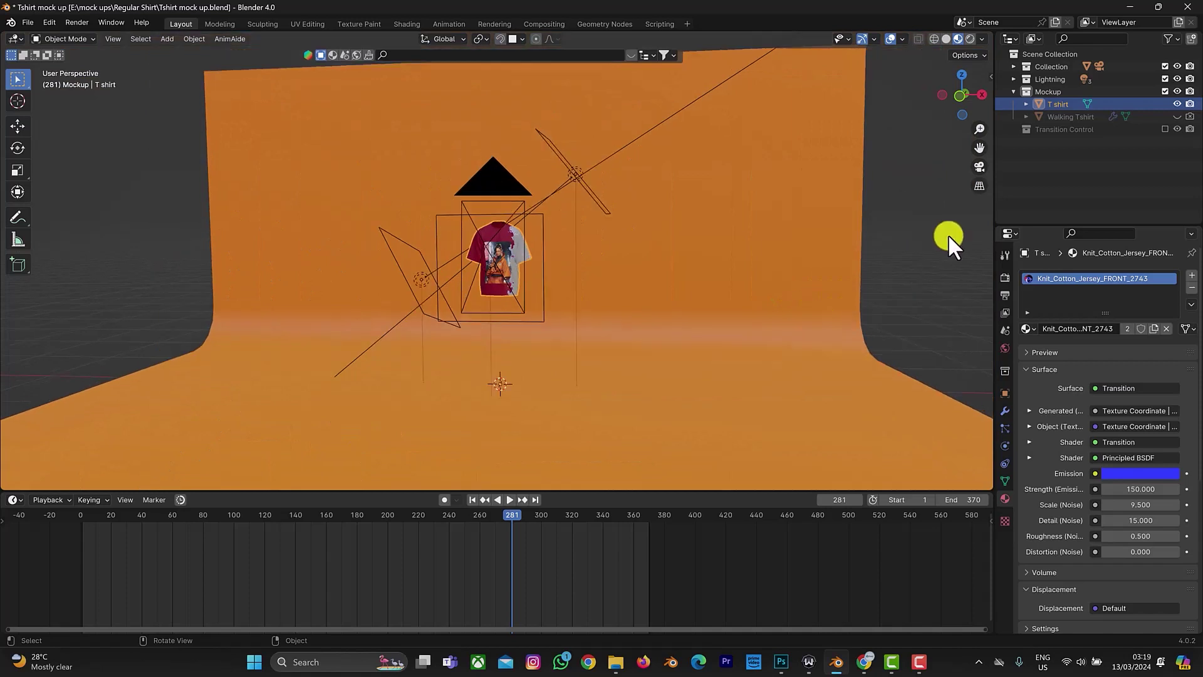
click(1006, 278)
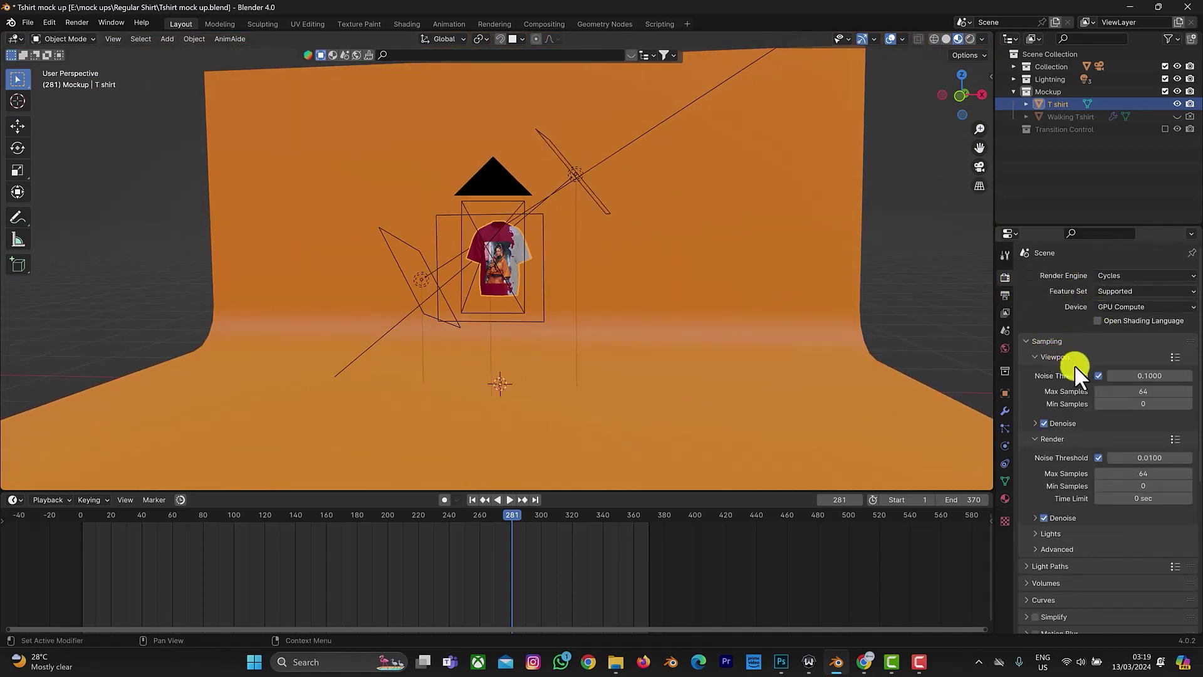
click(1006, 296)
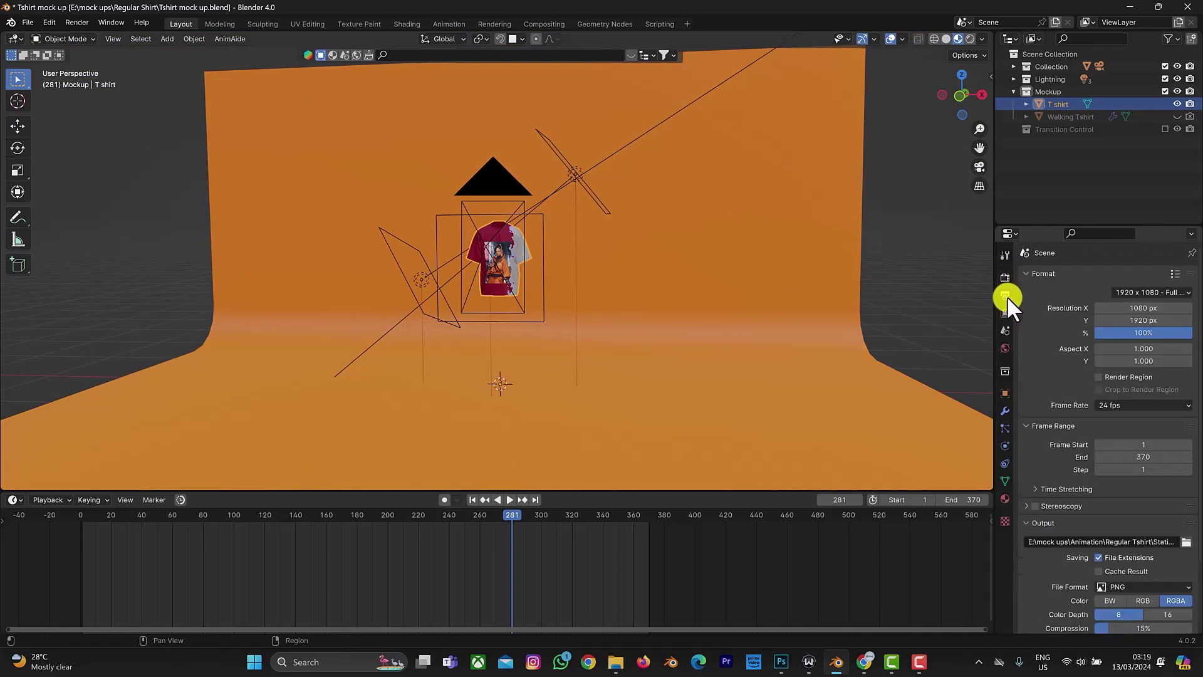
drag(1178, 321, 1138, 310)
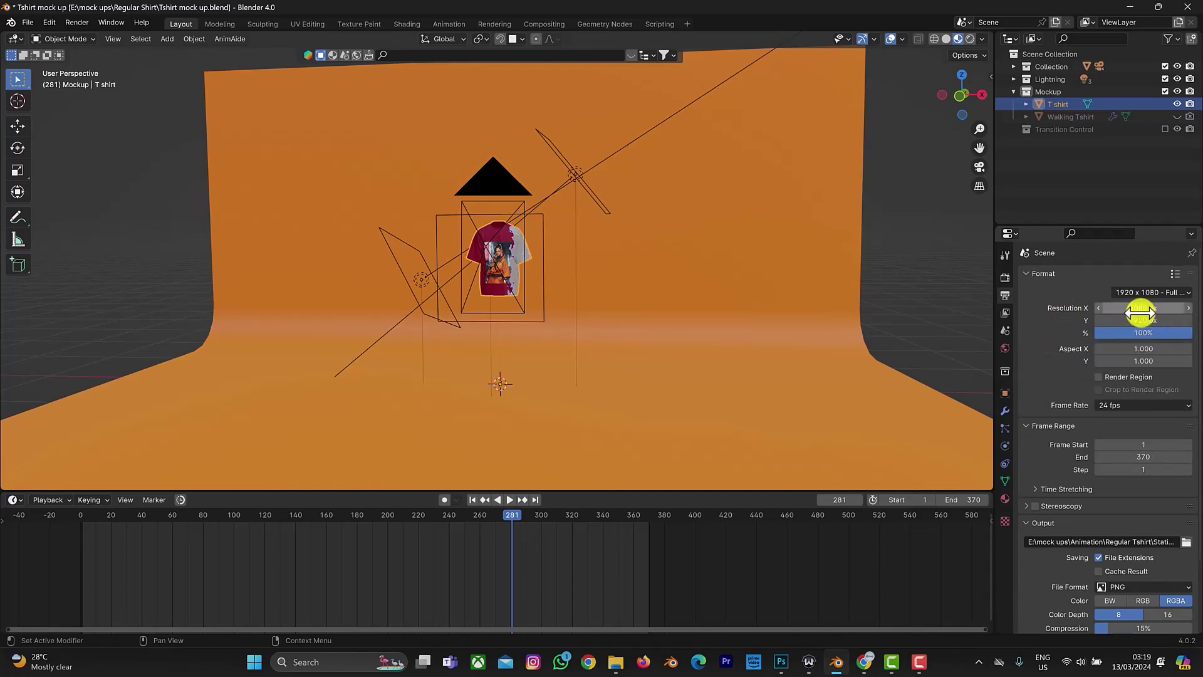
- View the scene through the camera with the entire portrait frame in sight
click(981, 168)
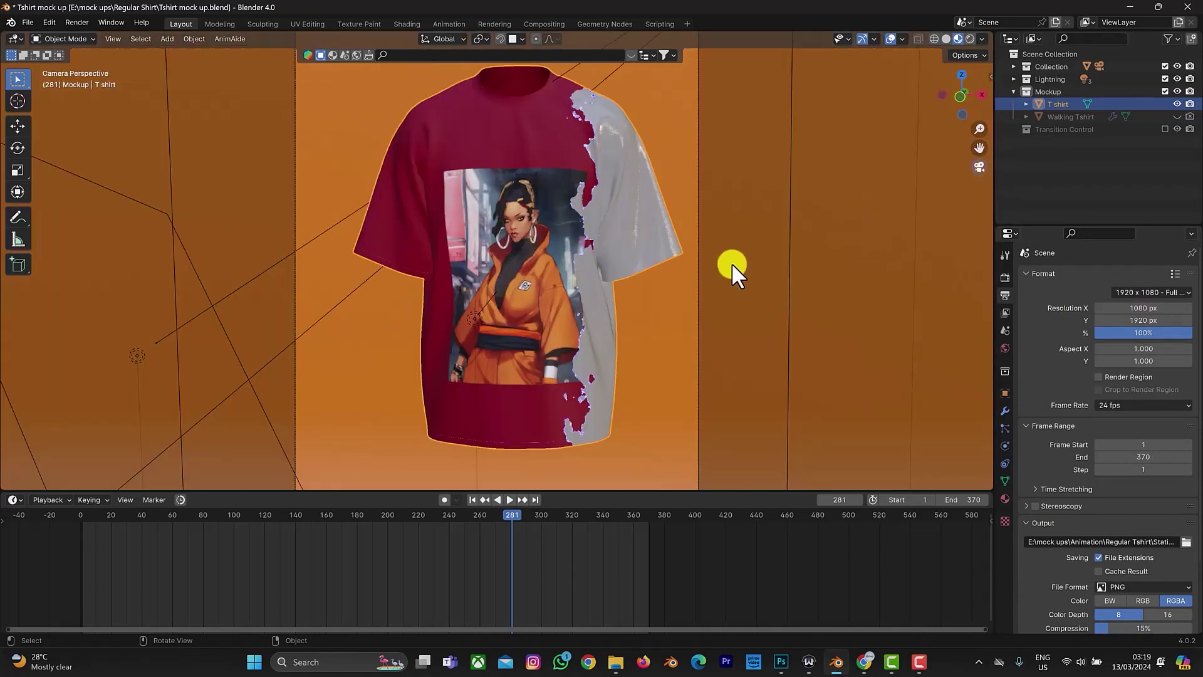
scroll(737, 260, down, 3)
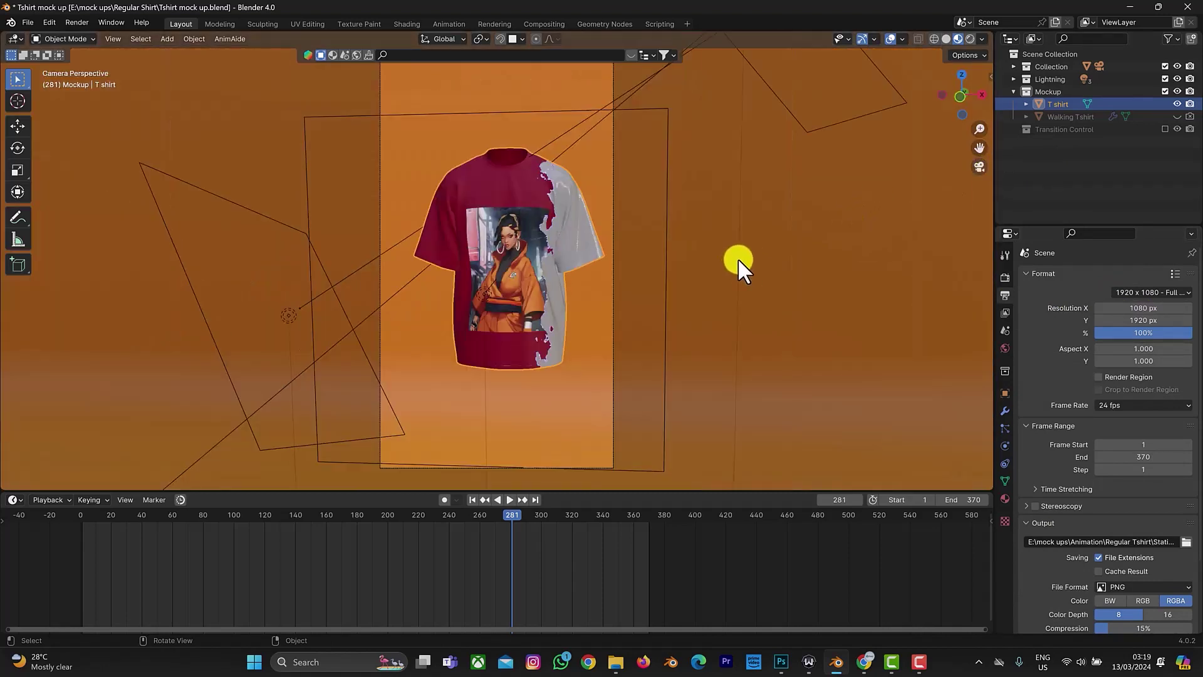
scroll(751, 250, down, 2)
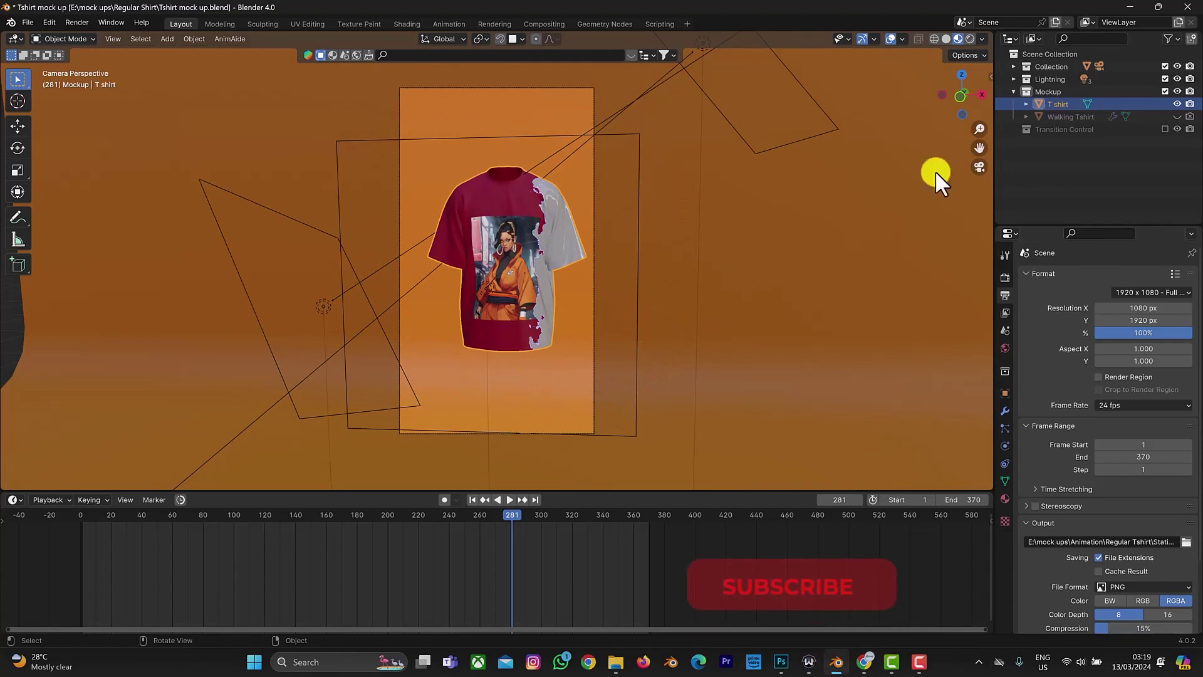
click(983, 162)
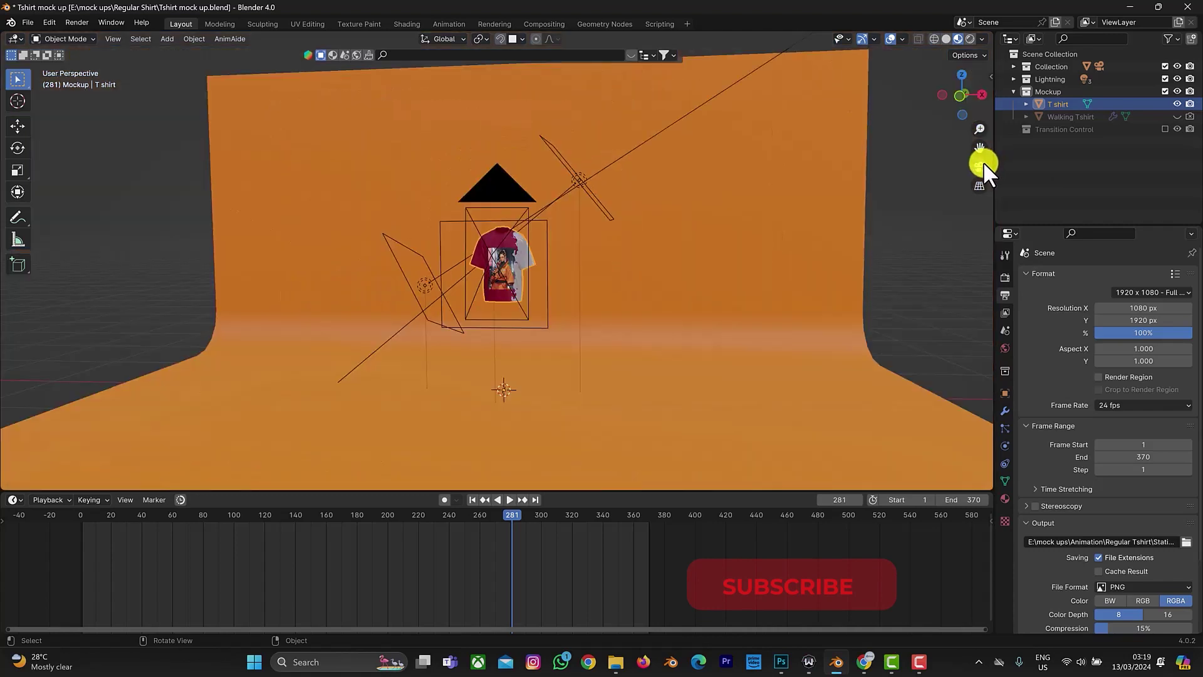
click(983, 161)
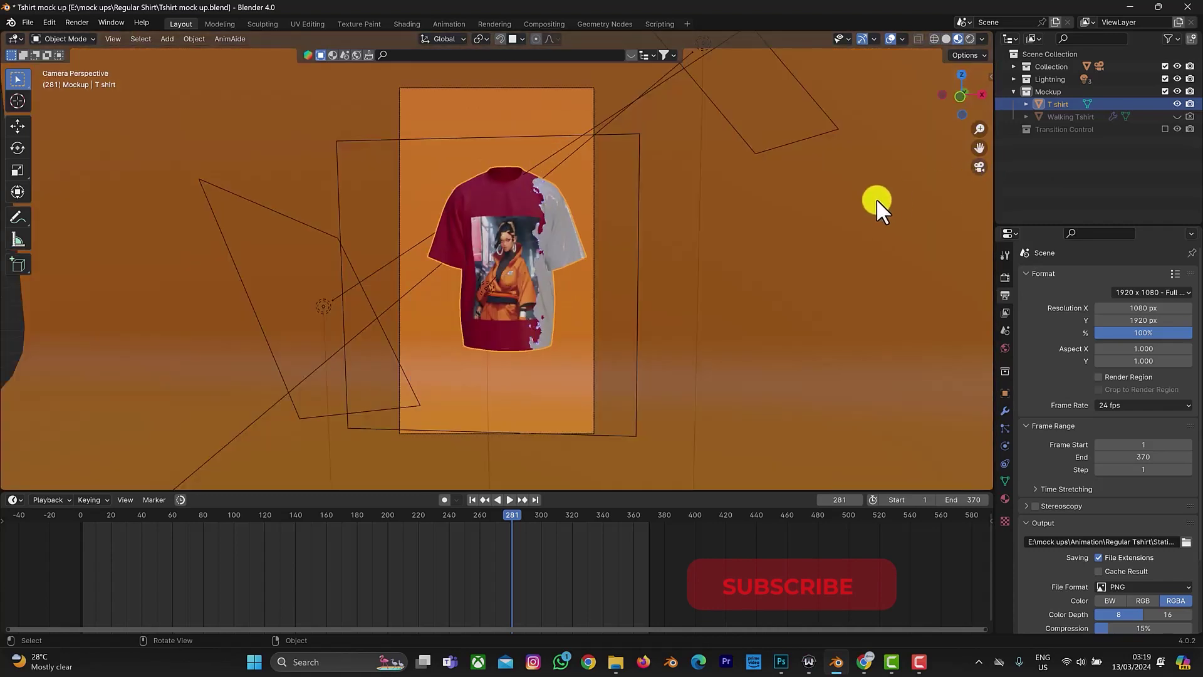
- Lock the camera to the view and move it back so the shirt appears smaller within the frame
key(n)
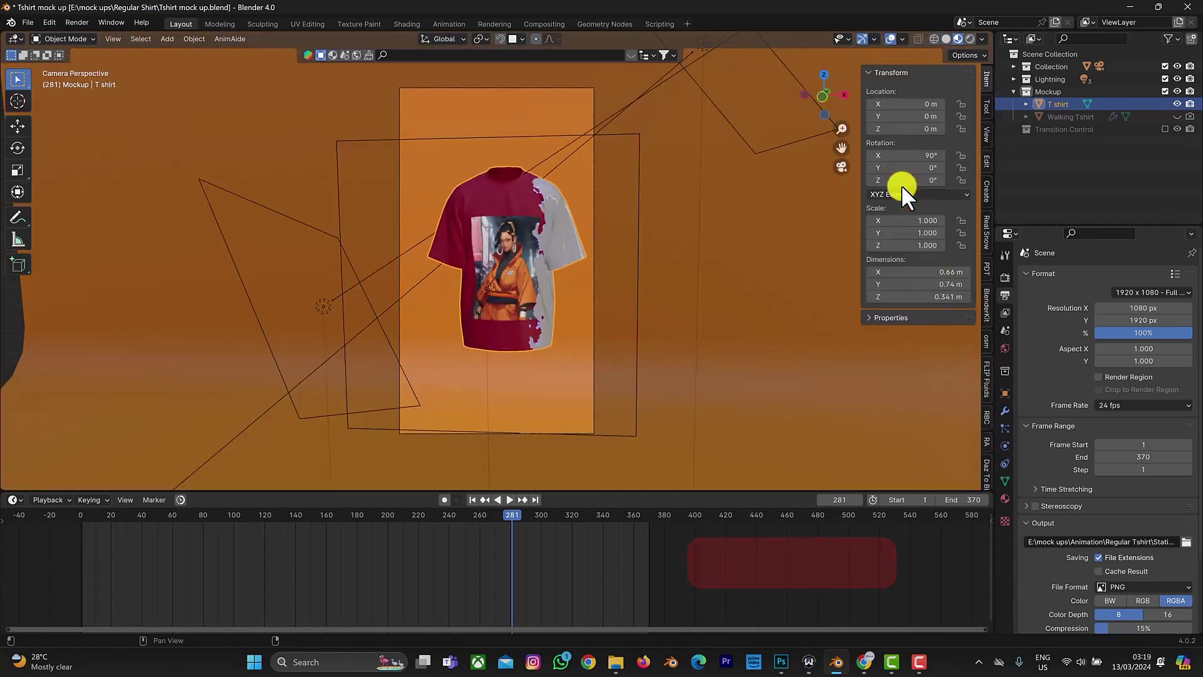
click(987, 103)
click(986, 135)
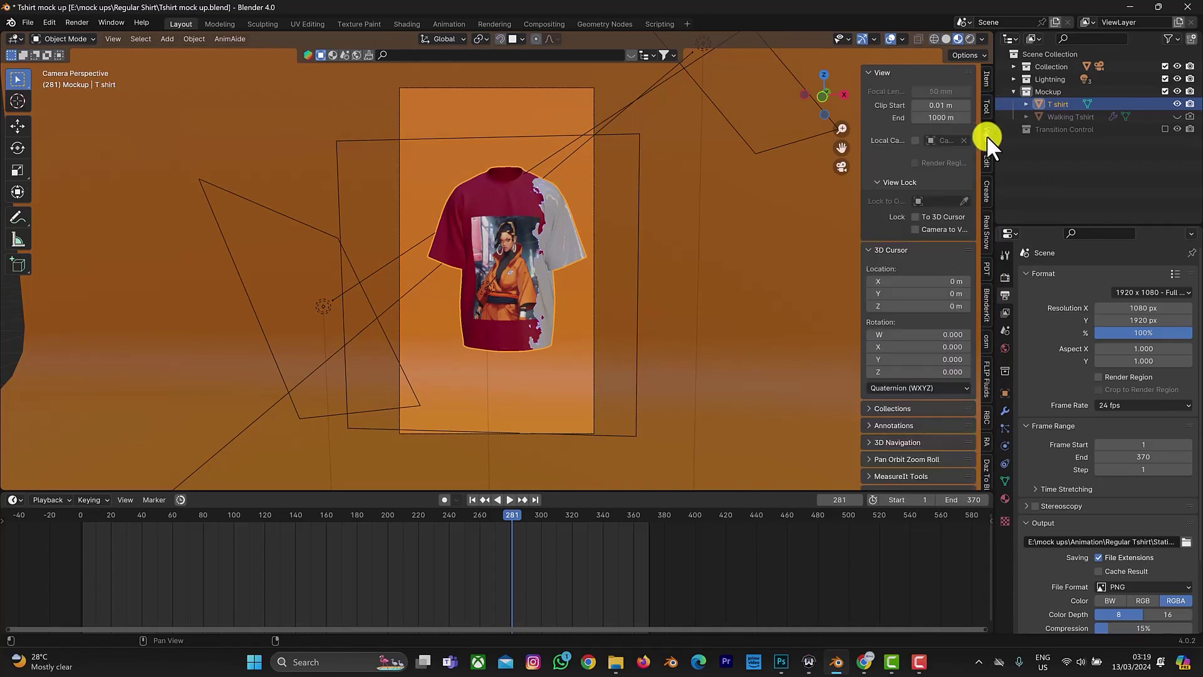
click(914, 229)
mouse_move(841, 148)
mouse_down()
mouse_move(877, 153)
mouse_move(782, 148)
mouse_move(849, 163)
mouse_move(841, 144)
mouse_up()
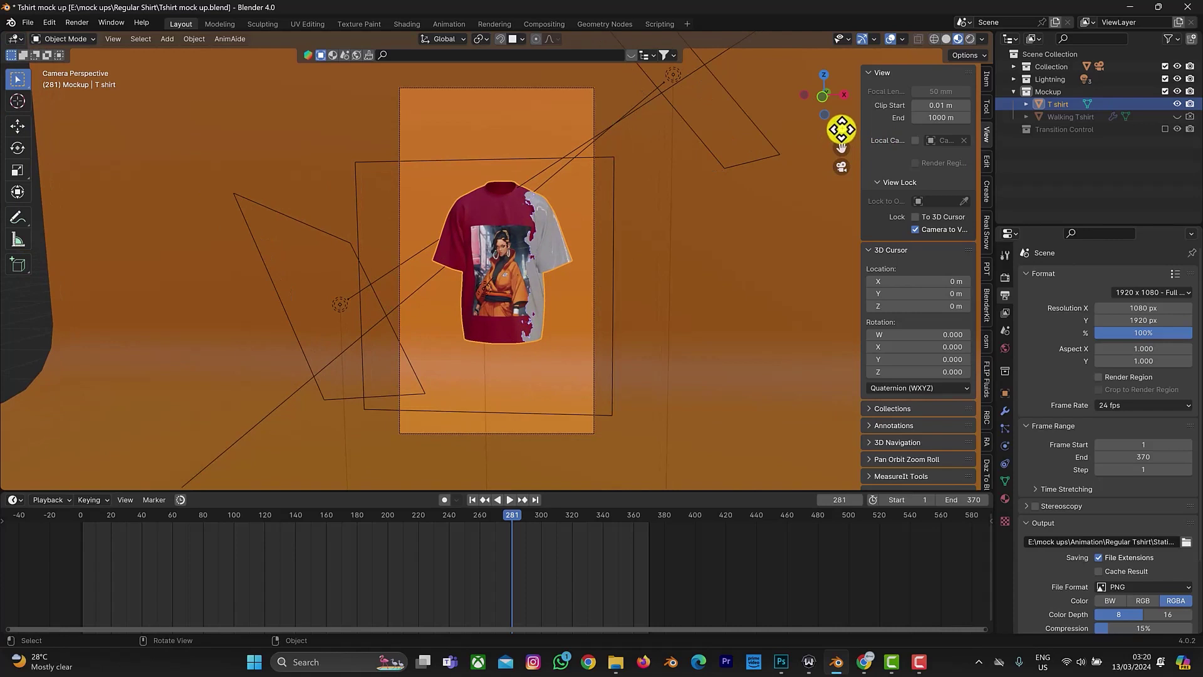
mouse_move(841, 130)
mouse_down()
mouse_move(835, 228)
mouse_move(824, 166)
mouse_move(839, 132)
mouse_up()
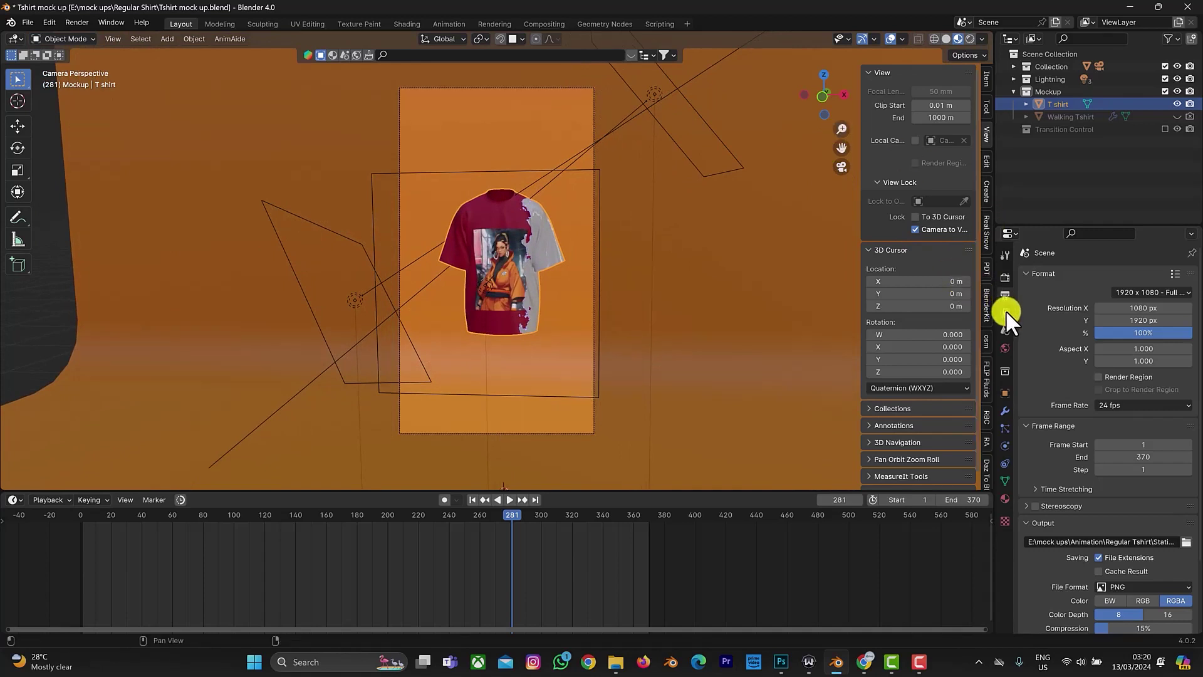
- Look over the scene's output settings and the rendered frames stored in the Static output folder
click(1005, 312)
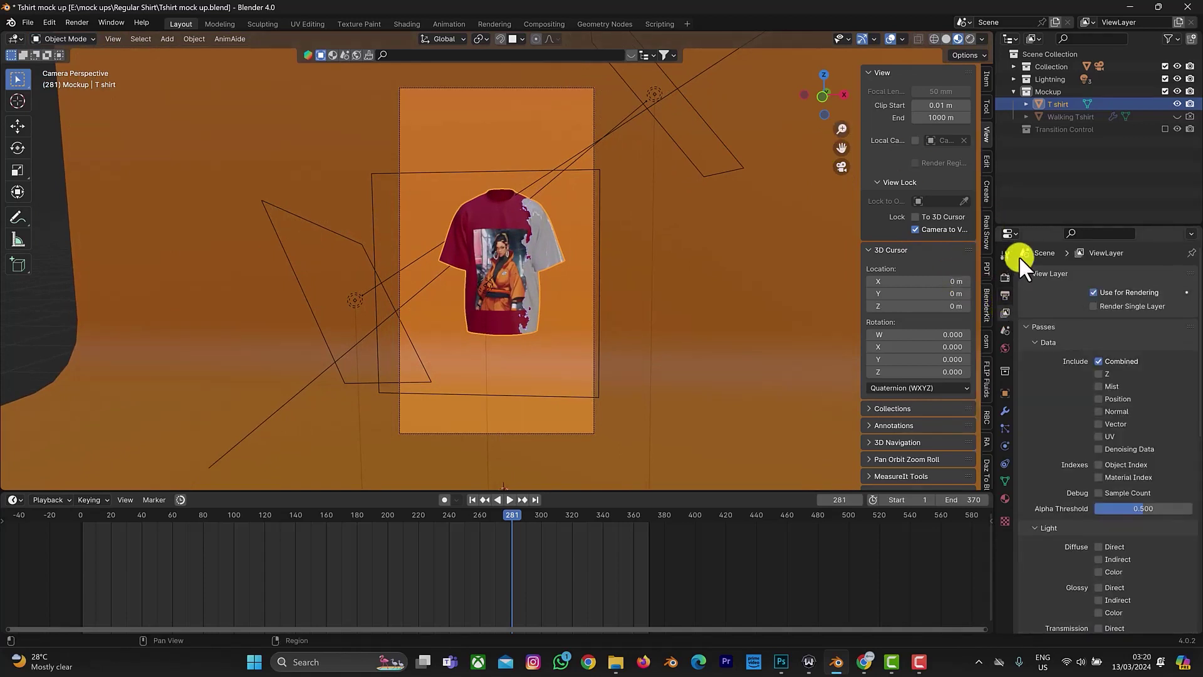
click(1005, 294)
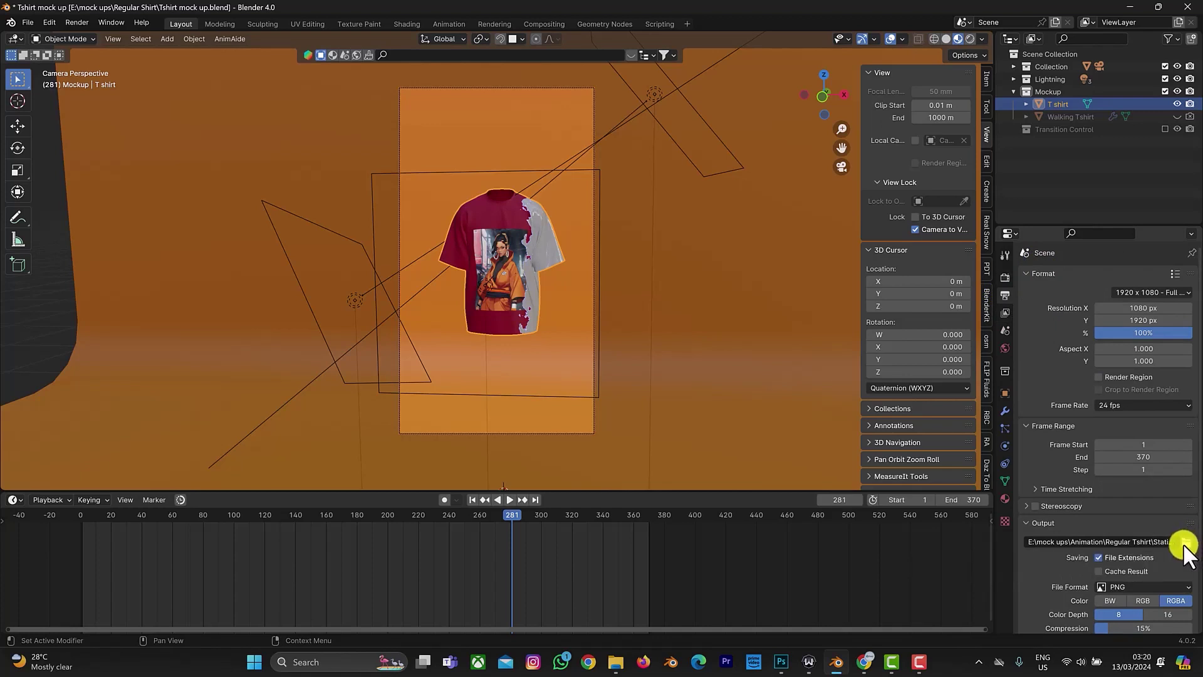
click(1185, 542)
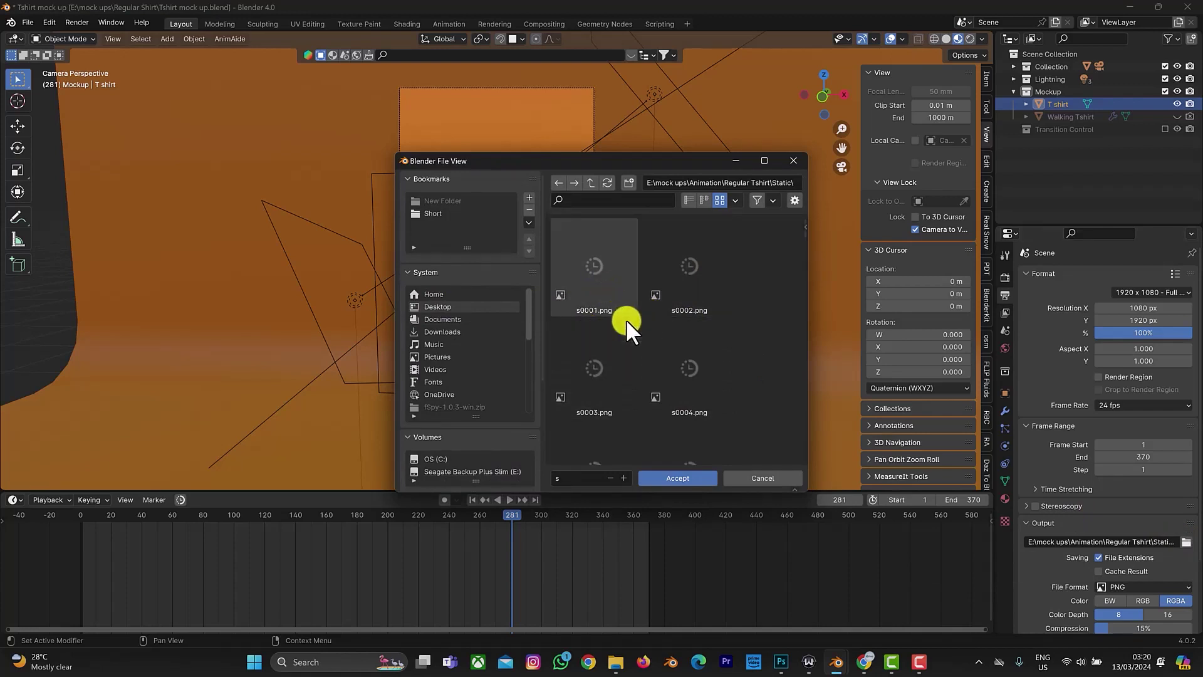
scroll(658, 361, down, 5)
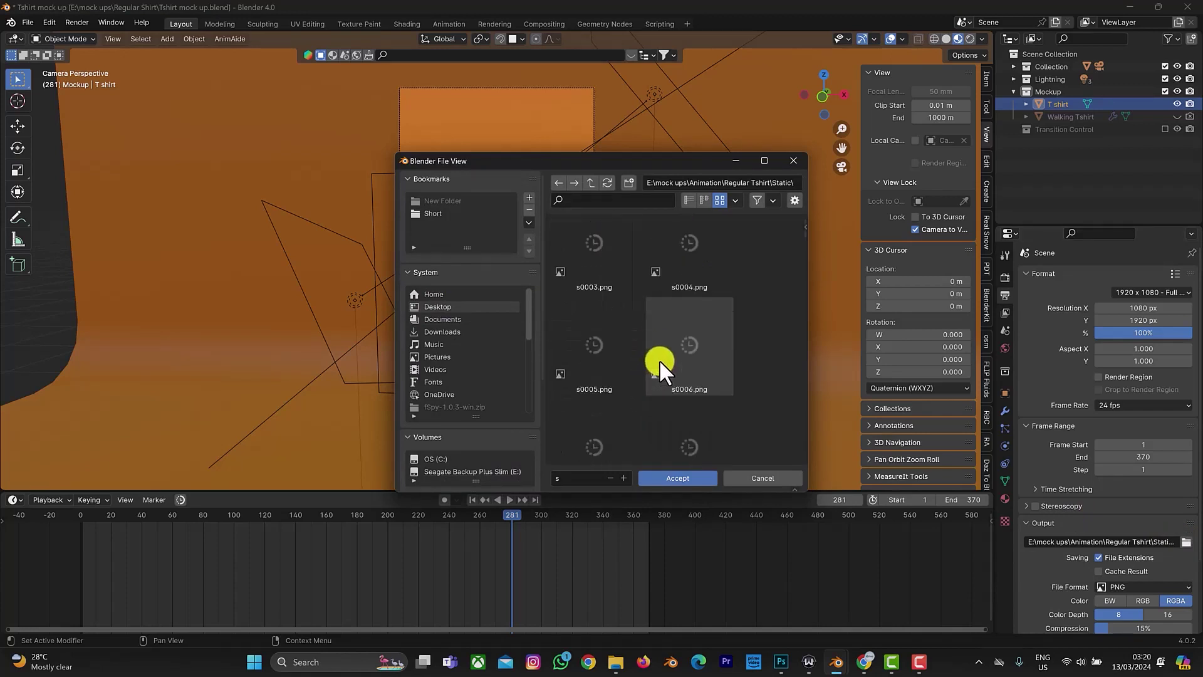
click(787, 162)
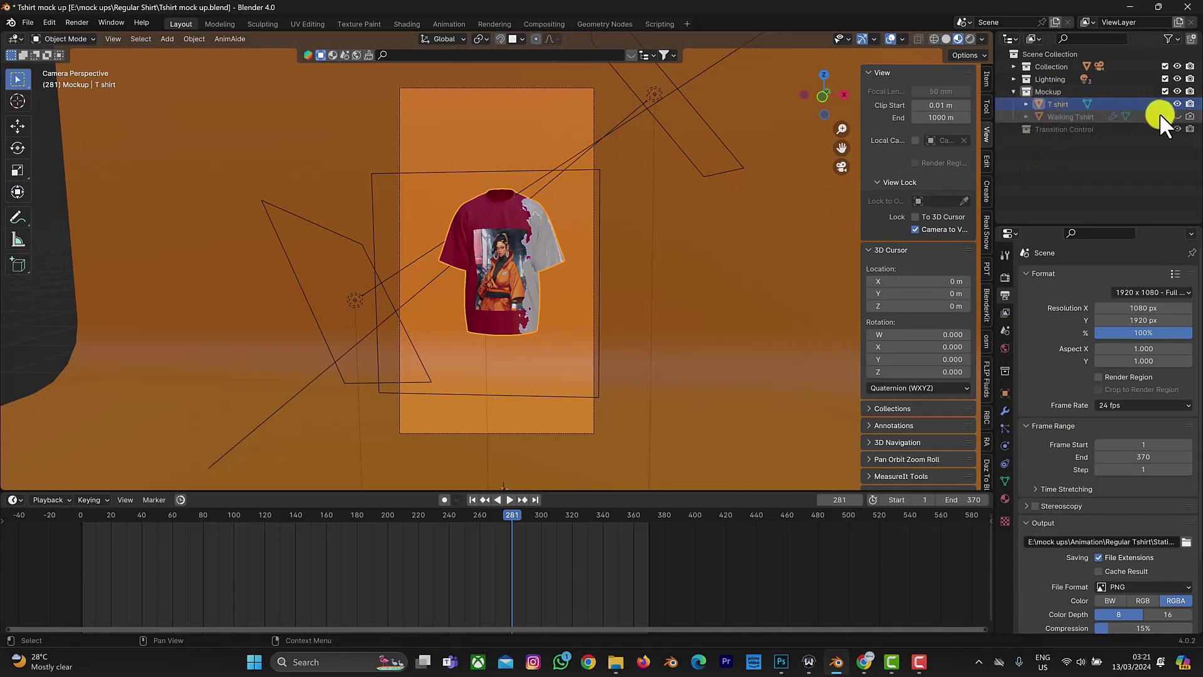
- List the lights in the Lightning collection, preview the scene with rendered shading, and select the Area light
click(1013, 79)
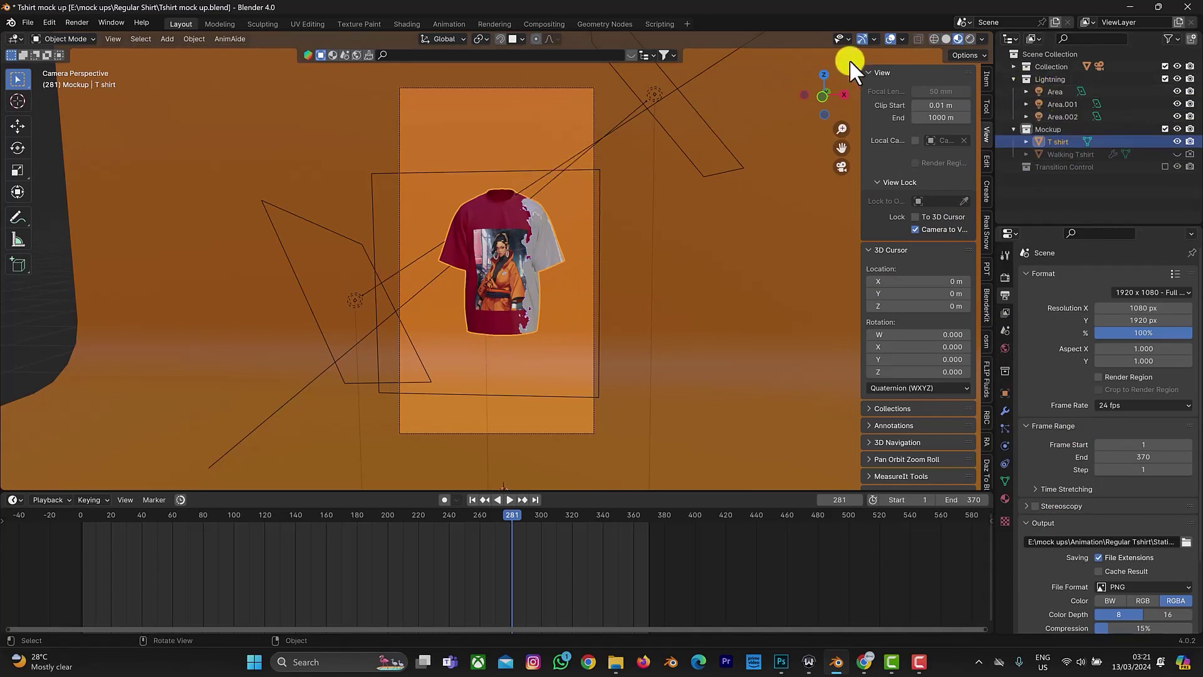
click(969, 38)
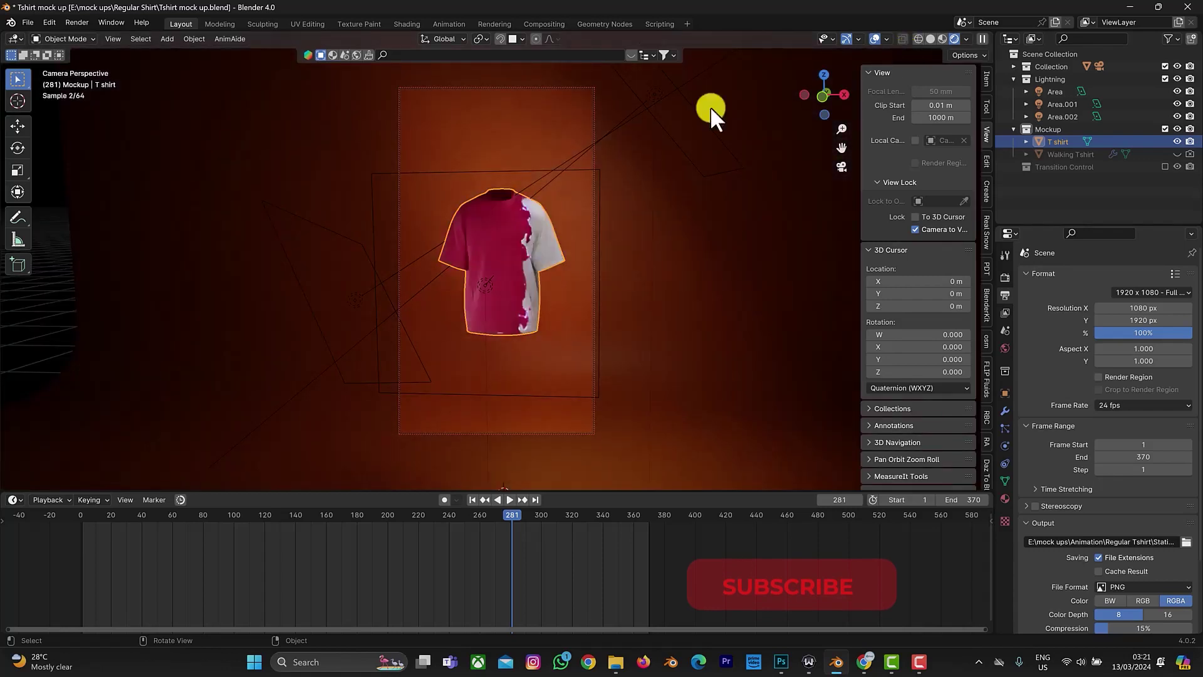
click(685, 99)
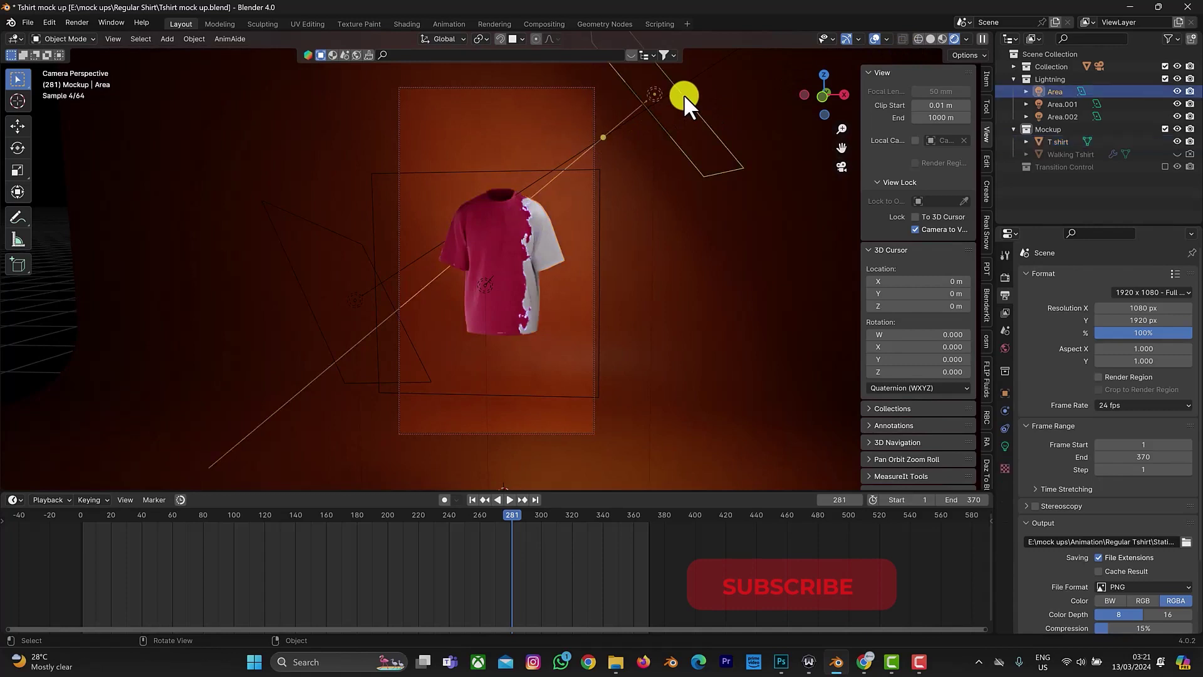
- Set the power of the Area.002 light to 5 W
click(1072, 118)
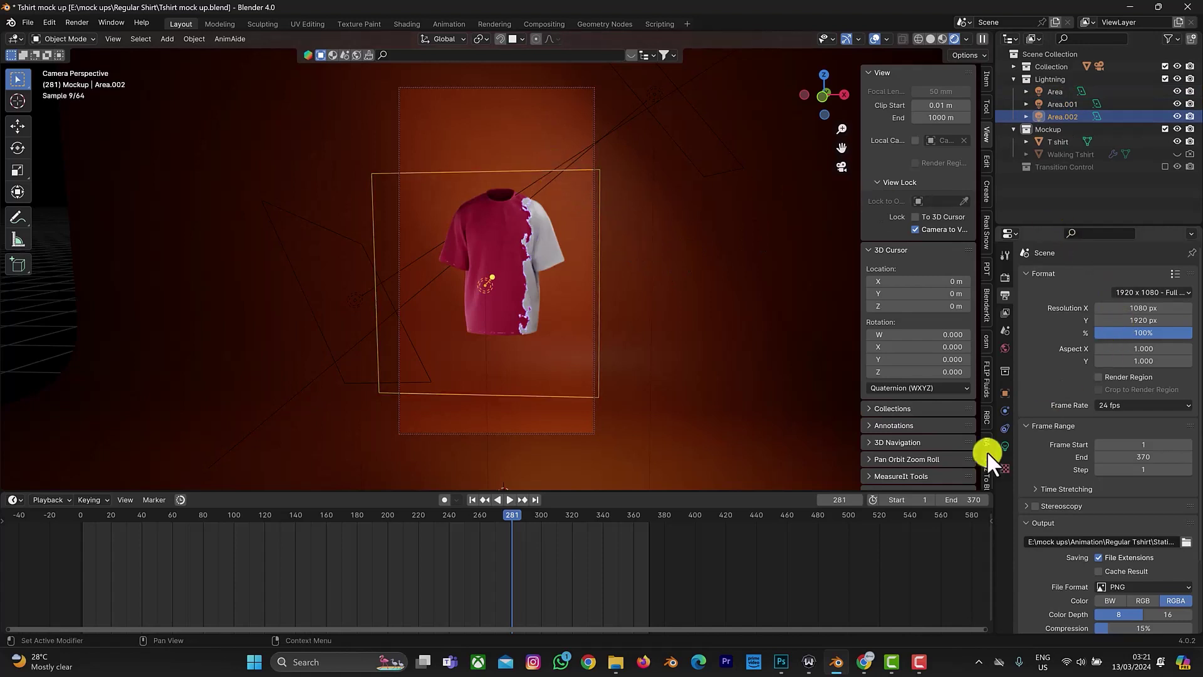
click(1005, 446)
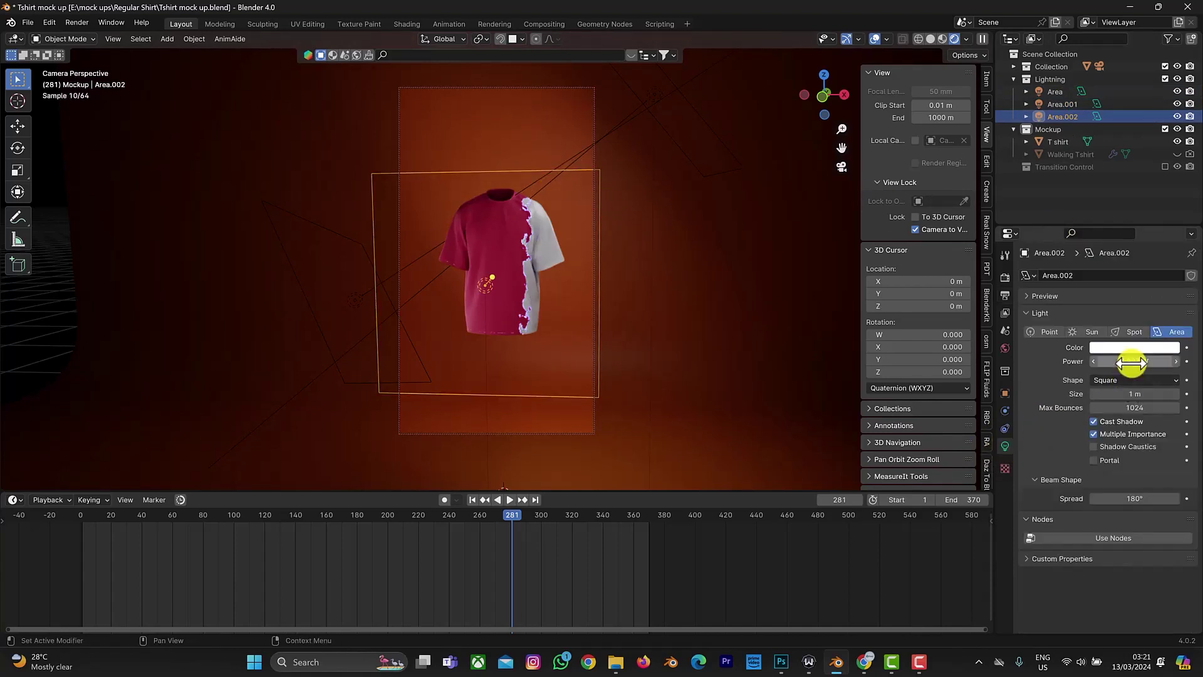
click(1131, 362)
text(1000)
key(Return)
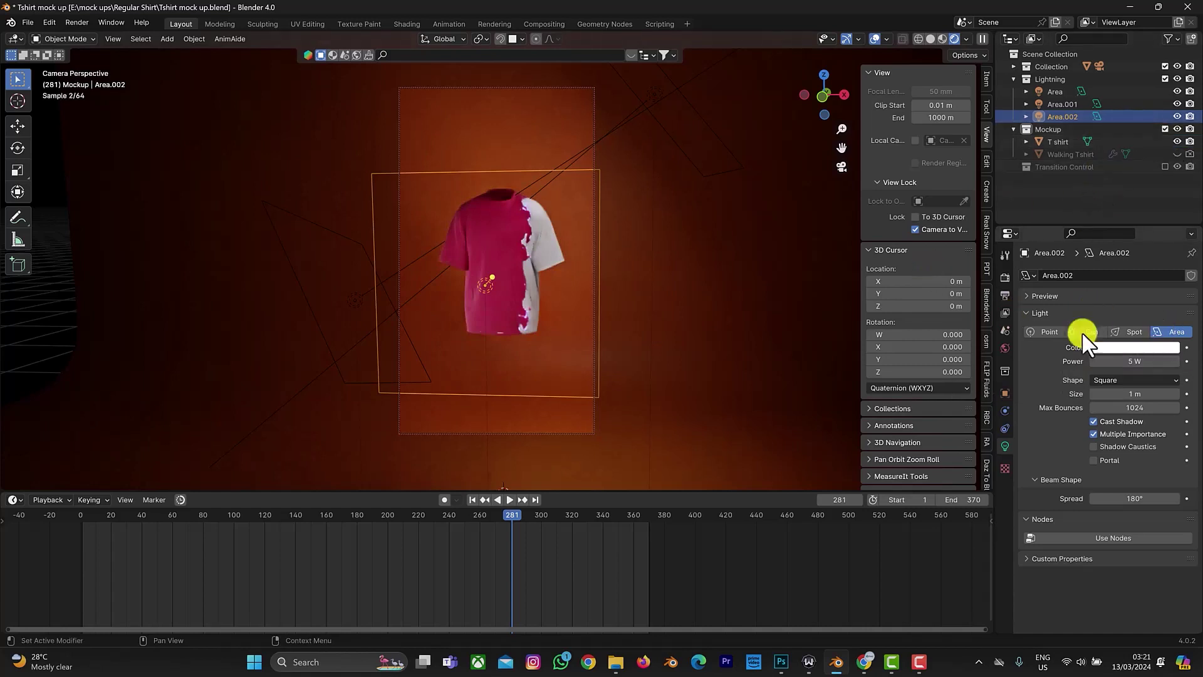
- Change the base color of the Background object's material to bright green
click(669, 231)
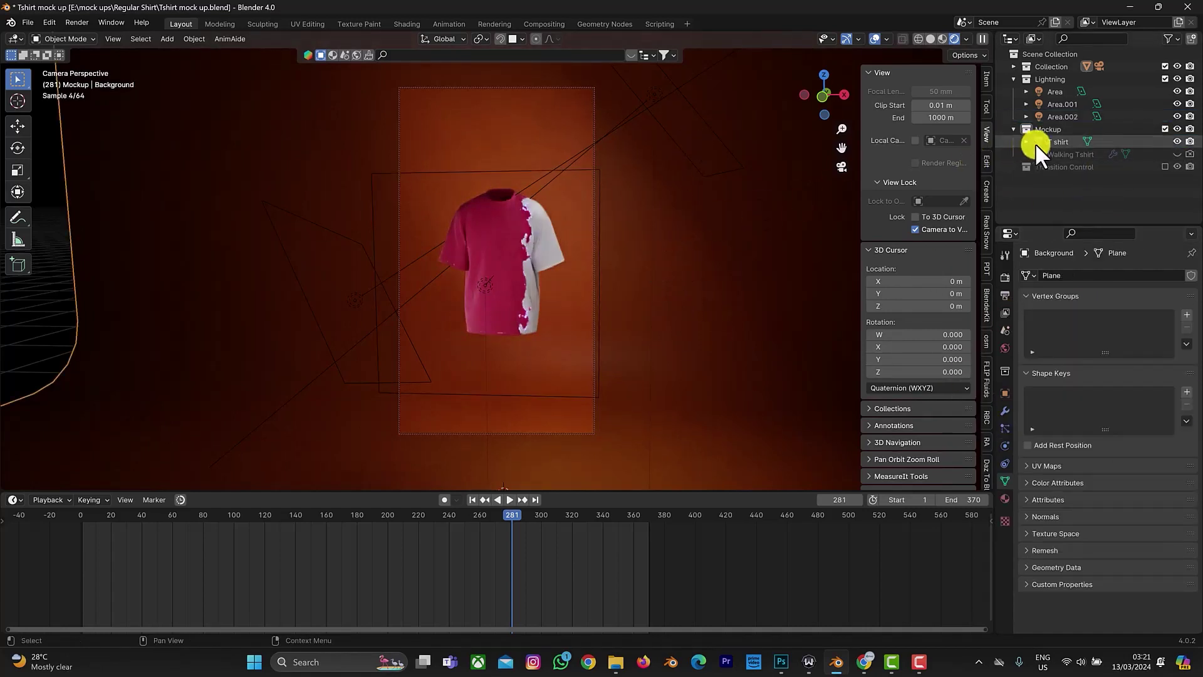
click(1005, 498)
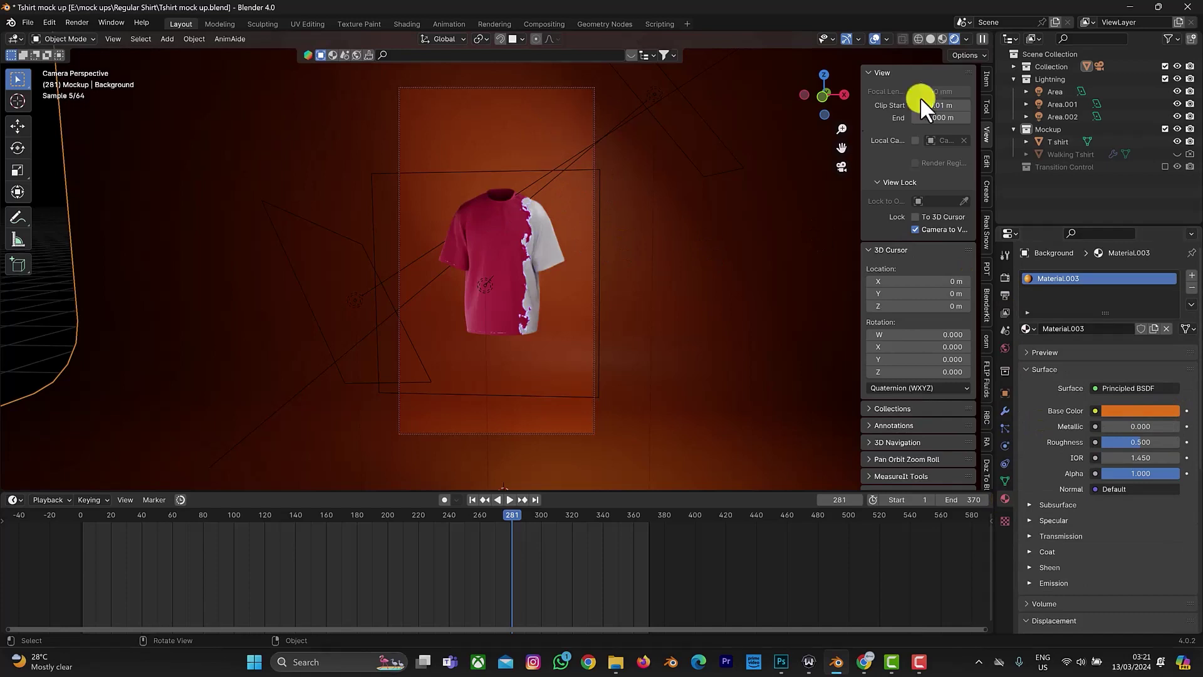
click(1013, 65)
click(1042, 81)
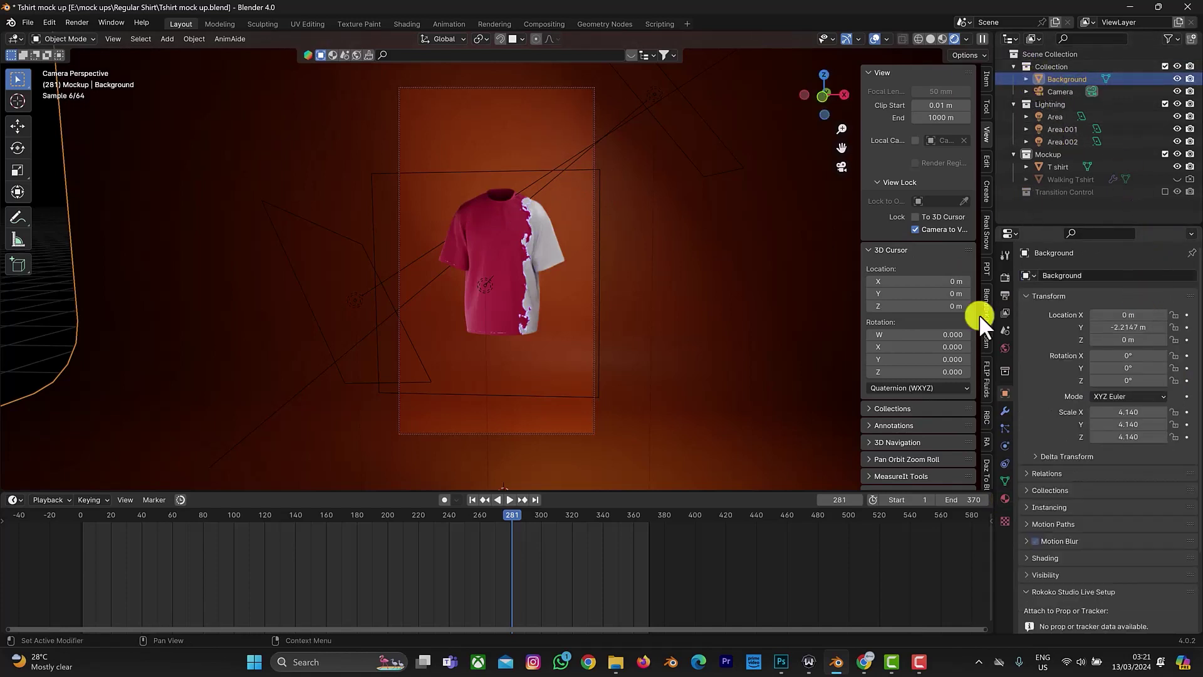
click(1004, 498)
click(1136, 411)
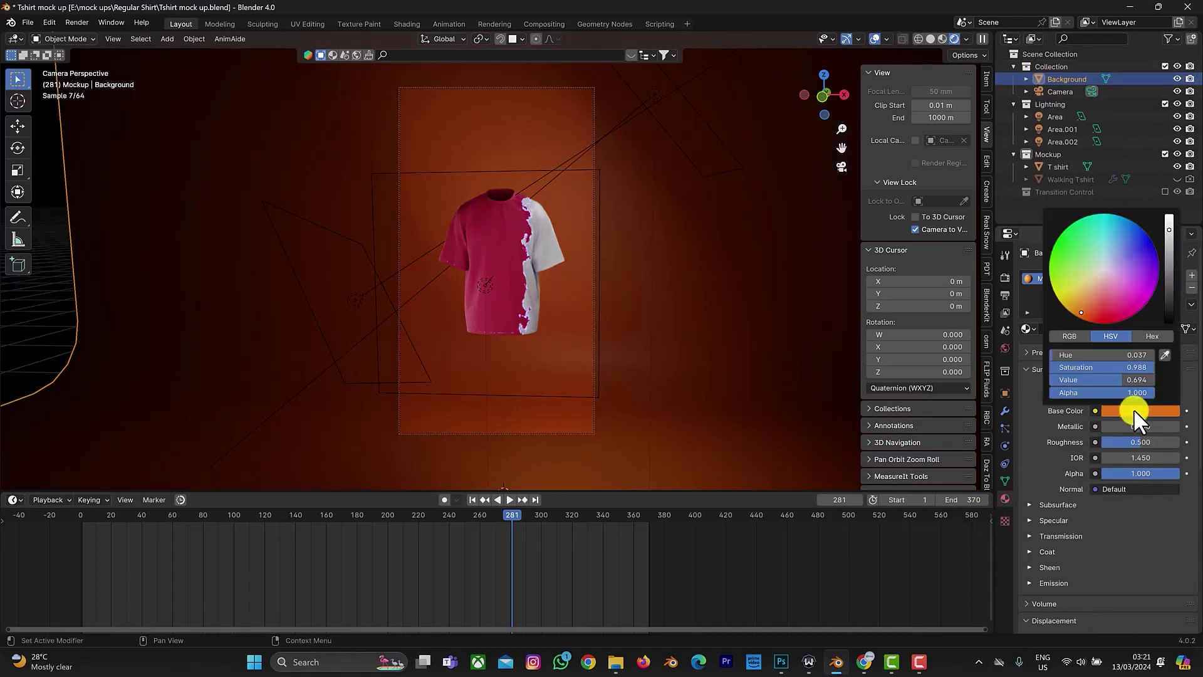
click(1106, 311)
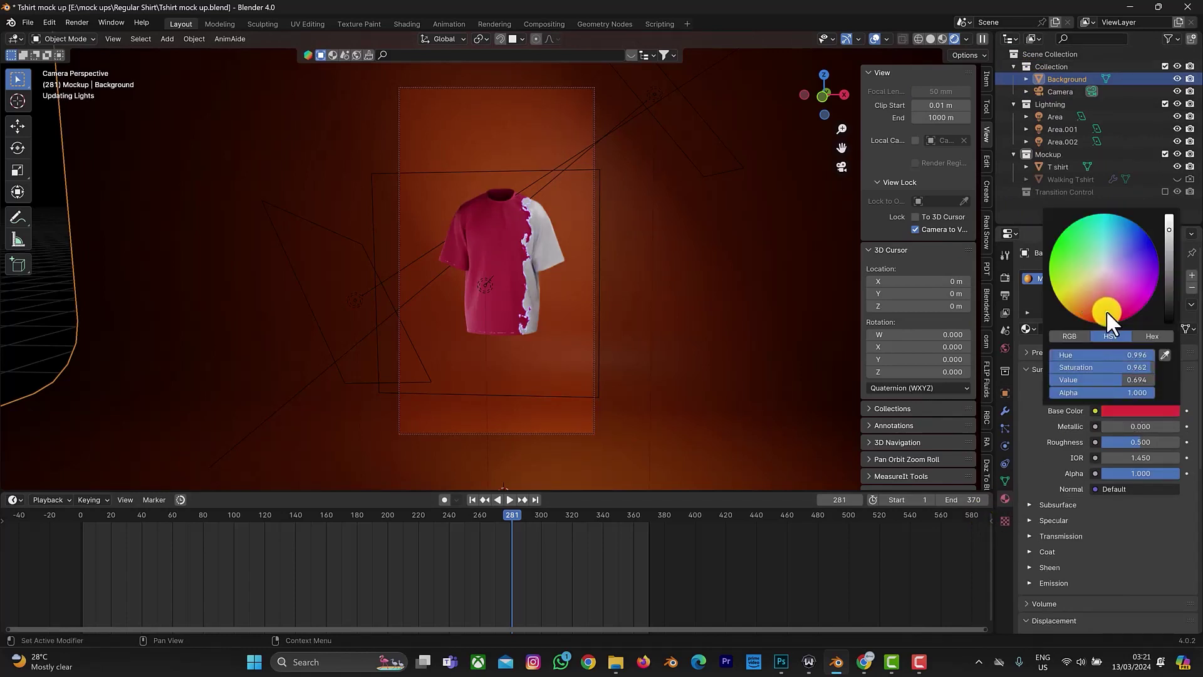
click(1070, 243)
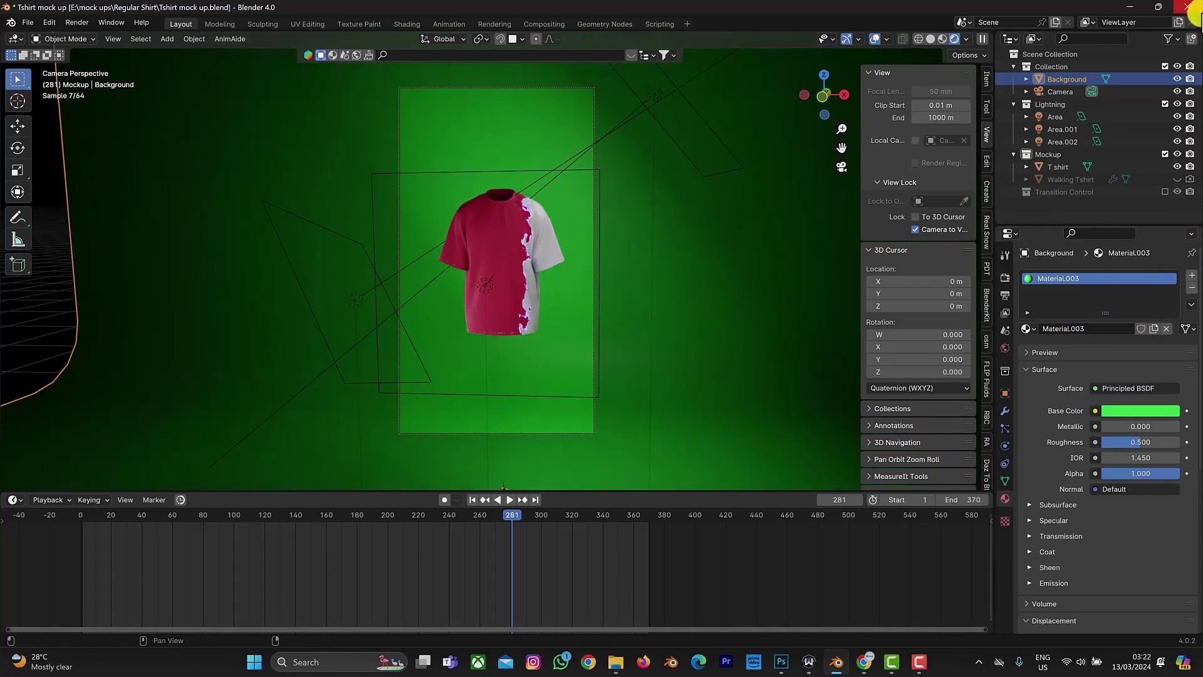
- Hide the Background object in viewport and render, and enable the Transparent film option in the render settings
click(1177, 80)
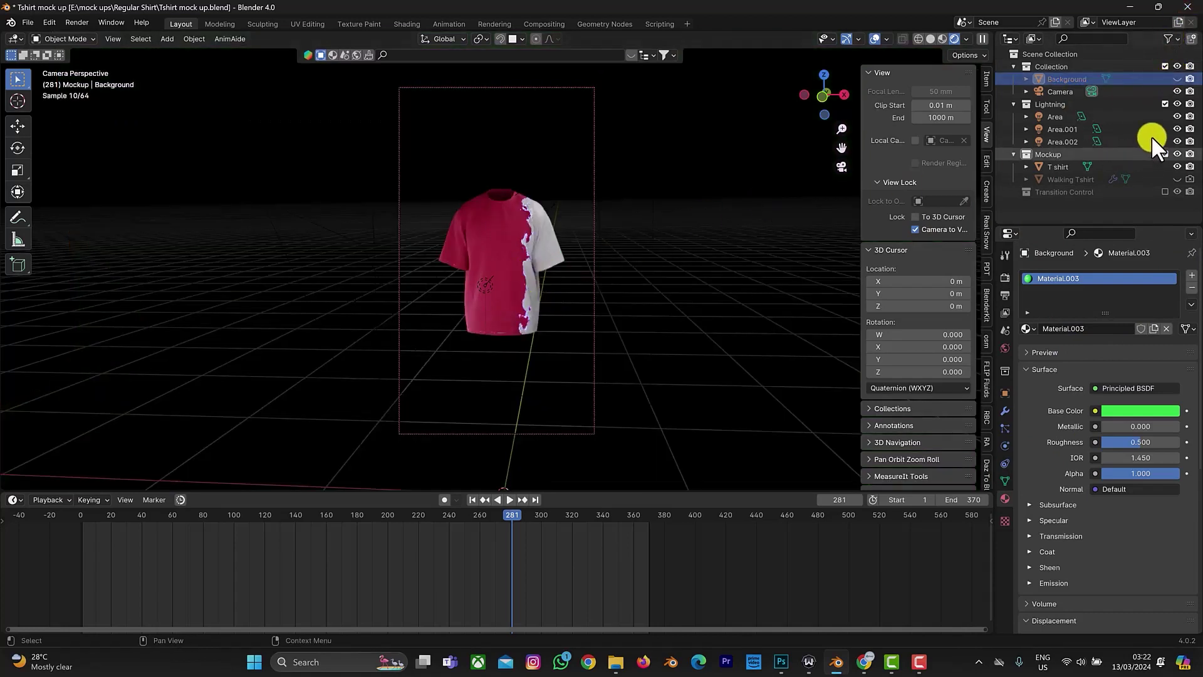
click(1189, 80)
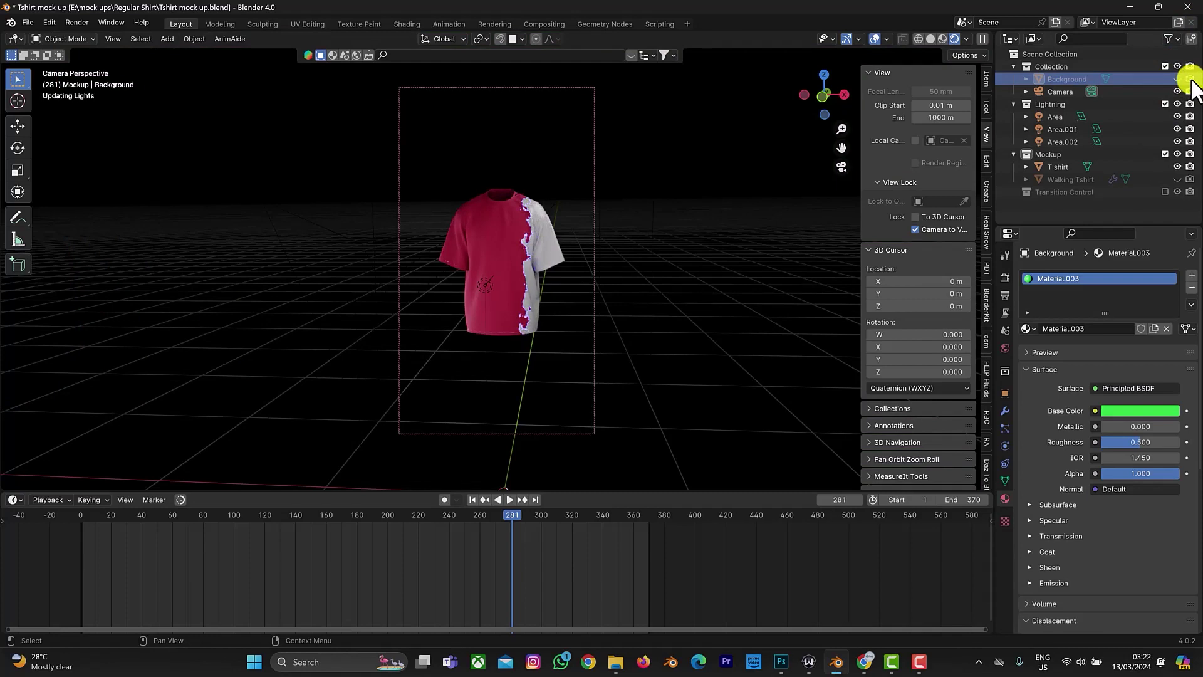
click(1005, 279)
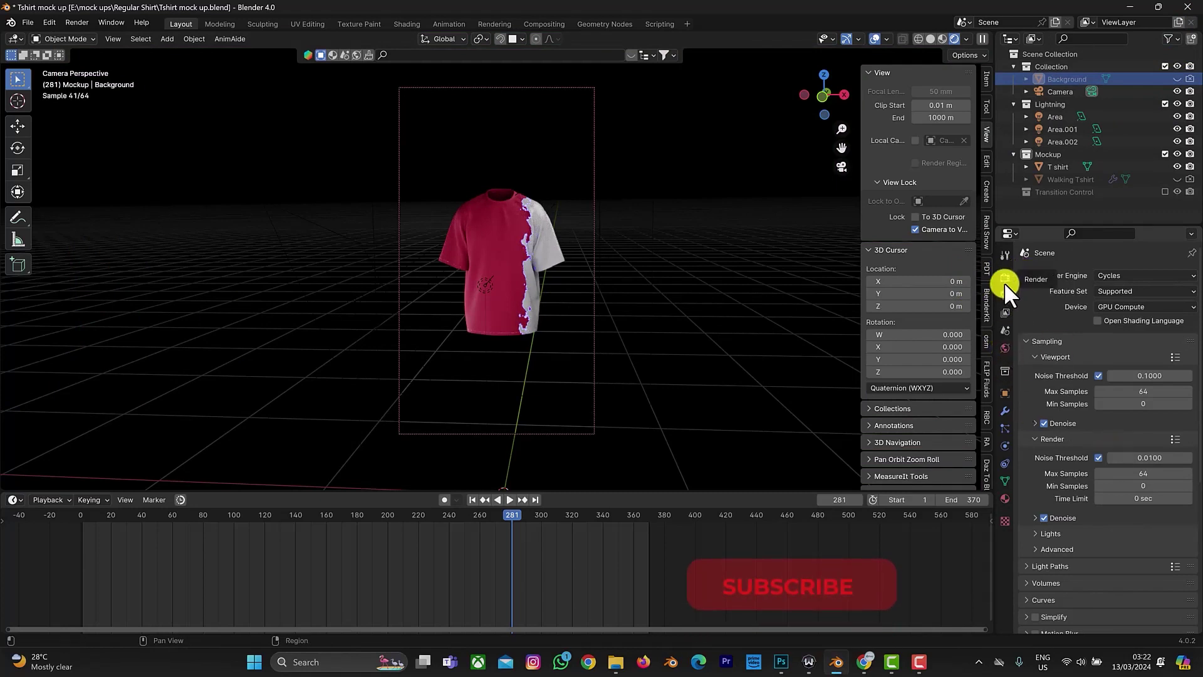
scroll(1081, 407, down, 9)
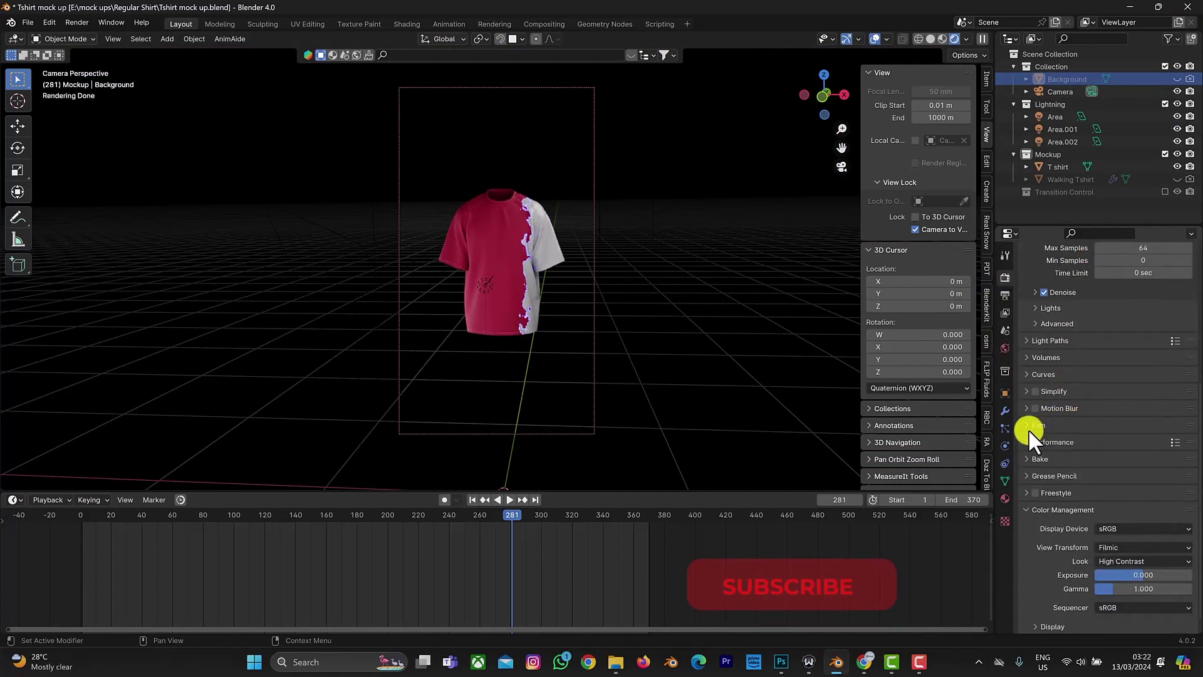
click(1027, 426)
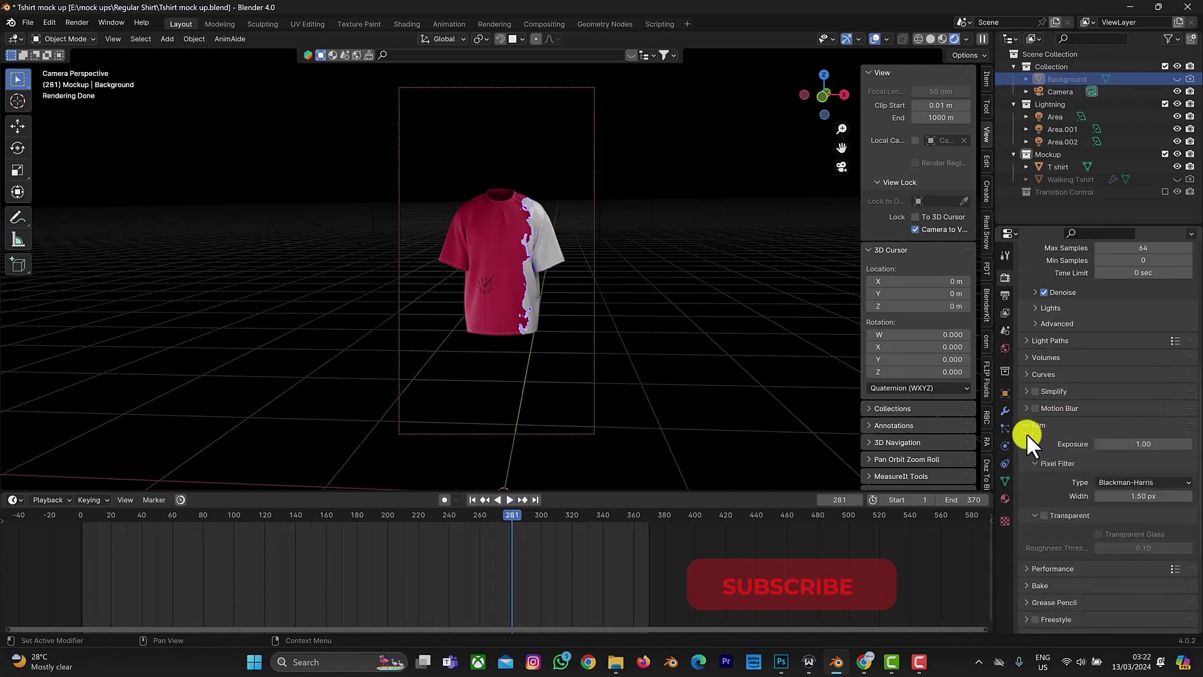
click(1043, 515)
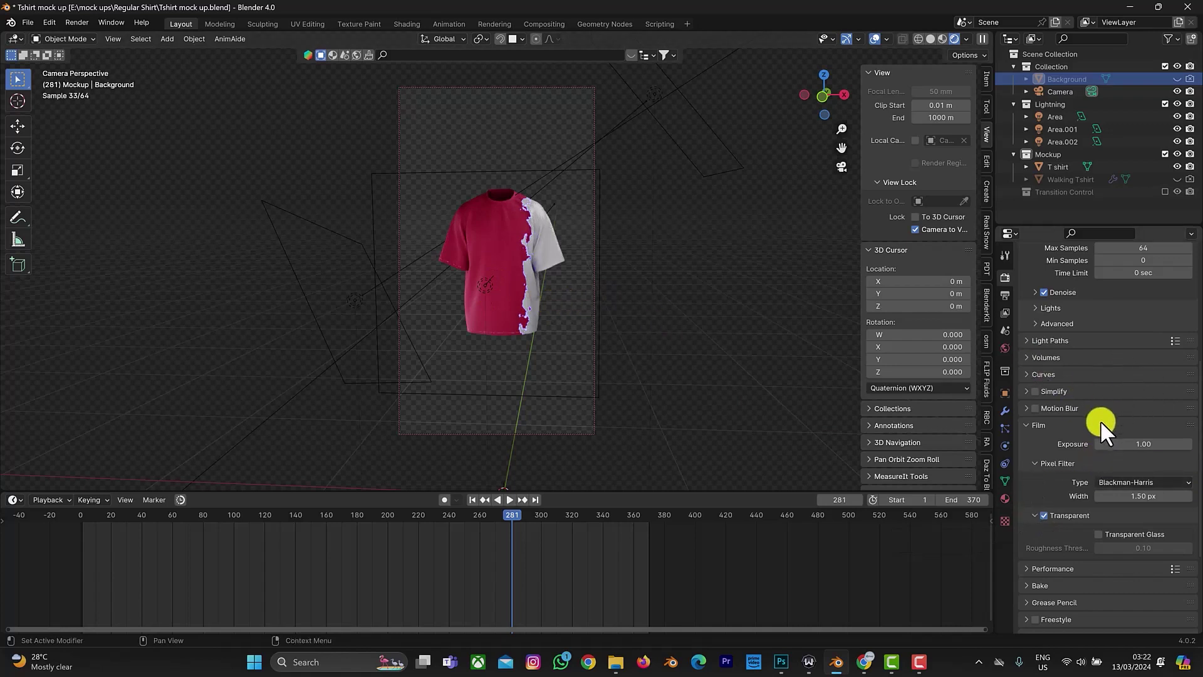
- Examine the output settings and the list of available image and movie file formats
scroll(1100, 419, up, 6)
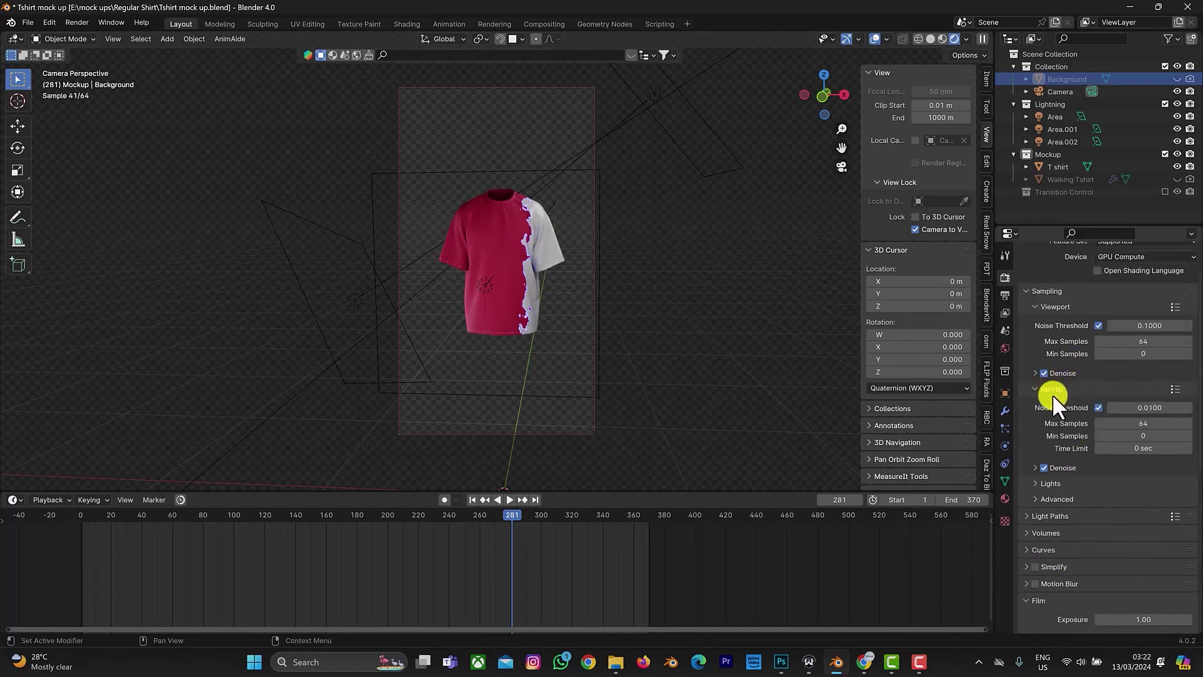
click(1002, 295)
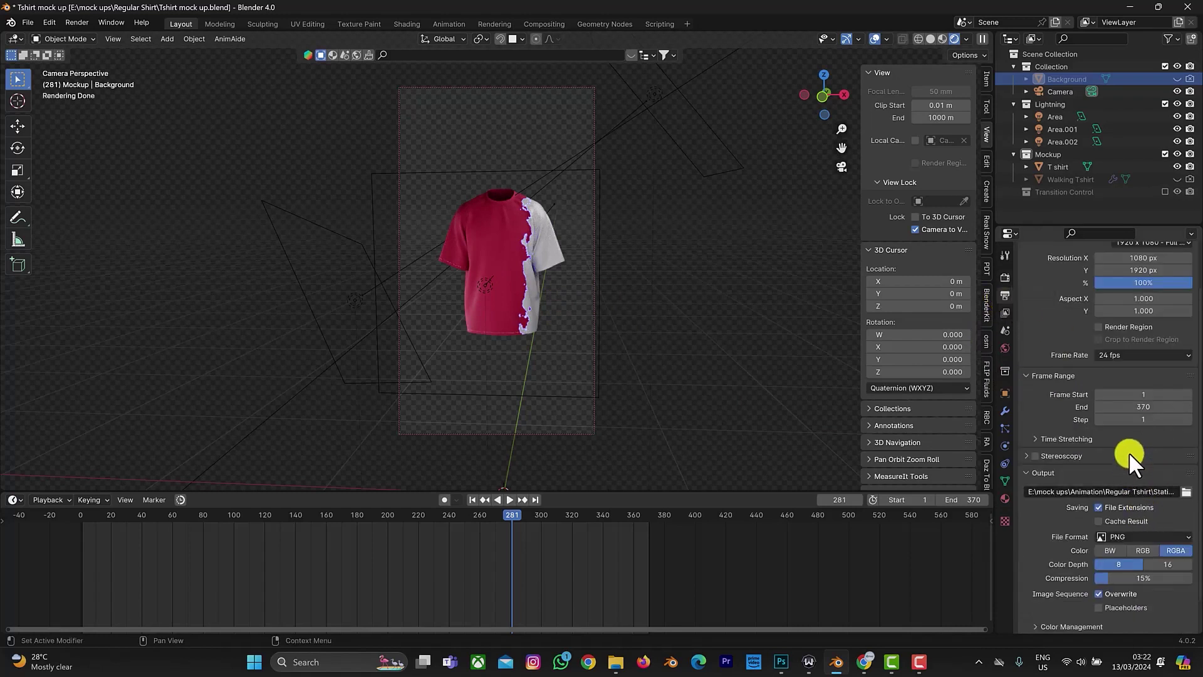
scroll(1134, 464, down, 2)
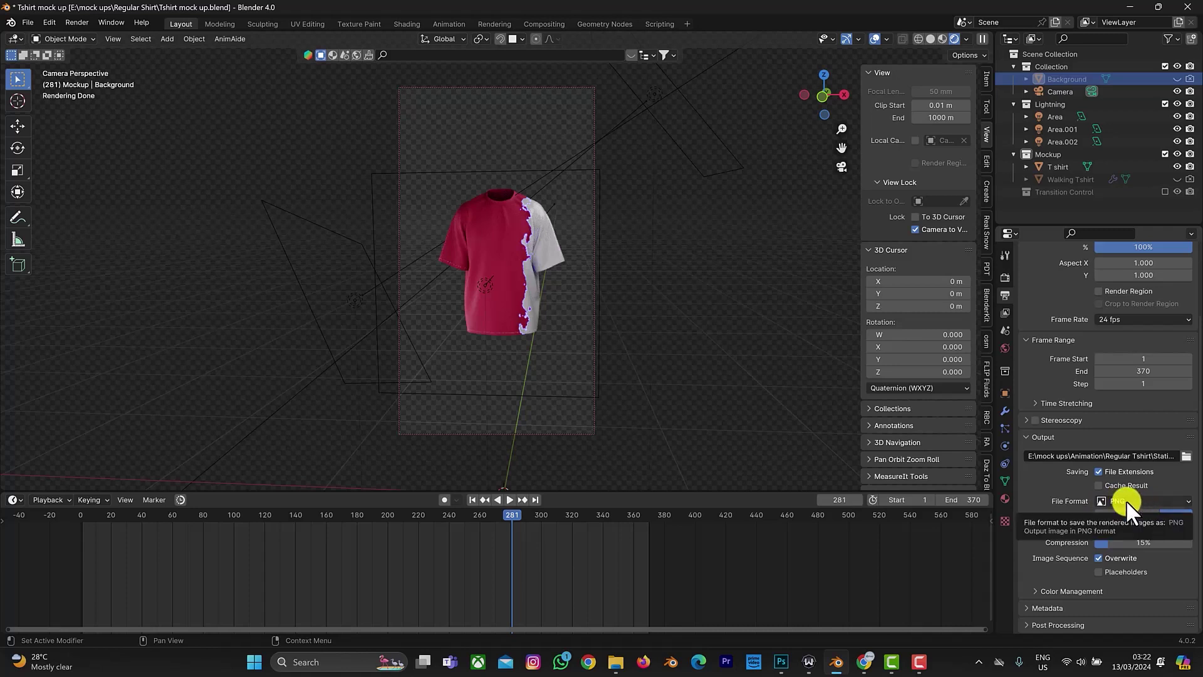
click(1125, 500)
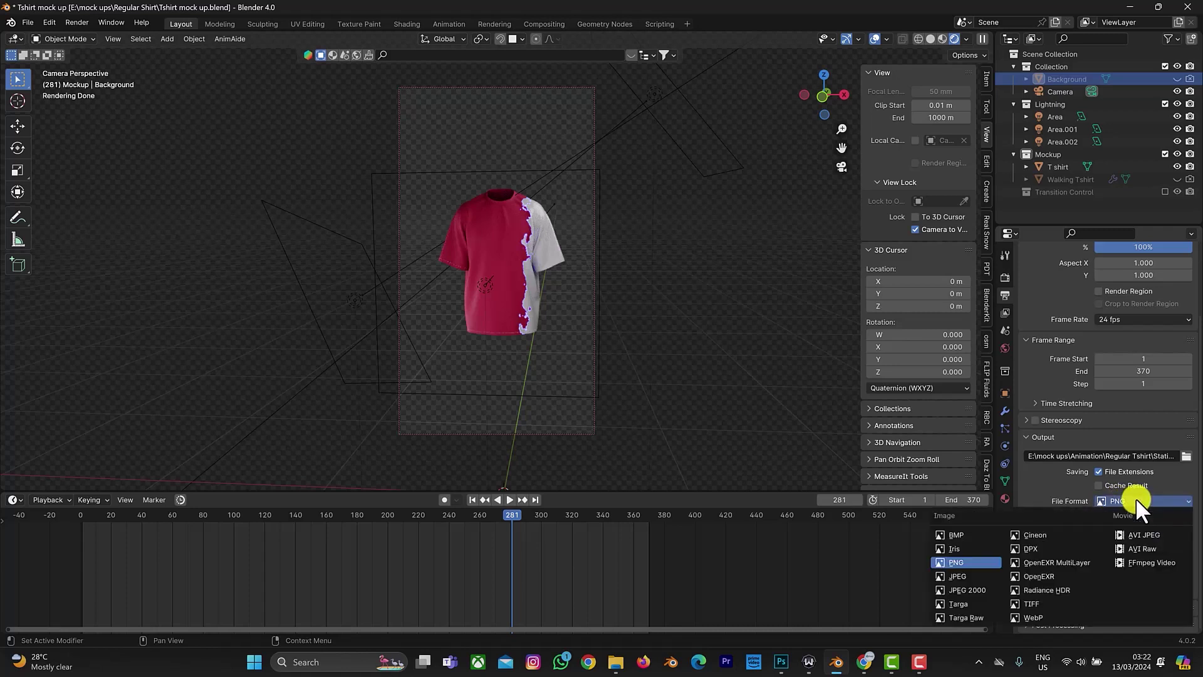
click(1136, 498)
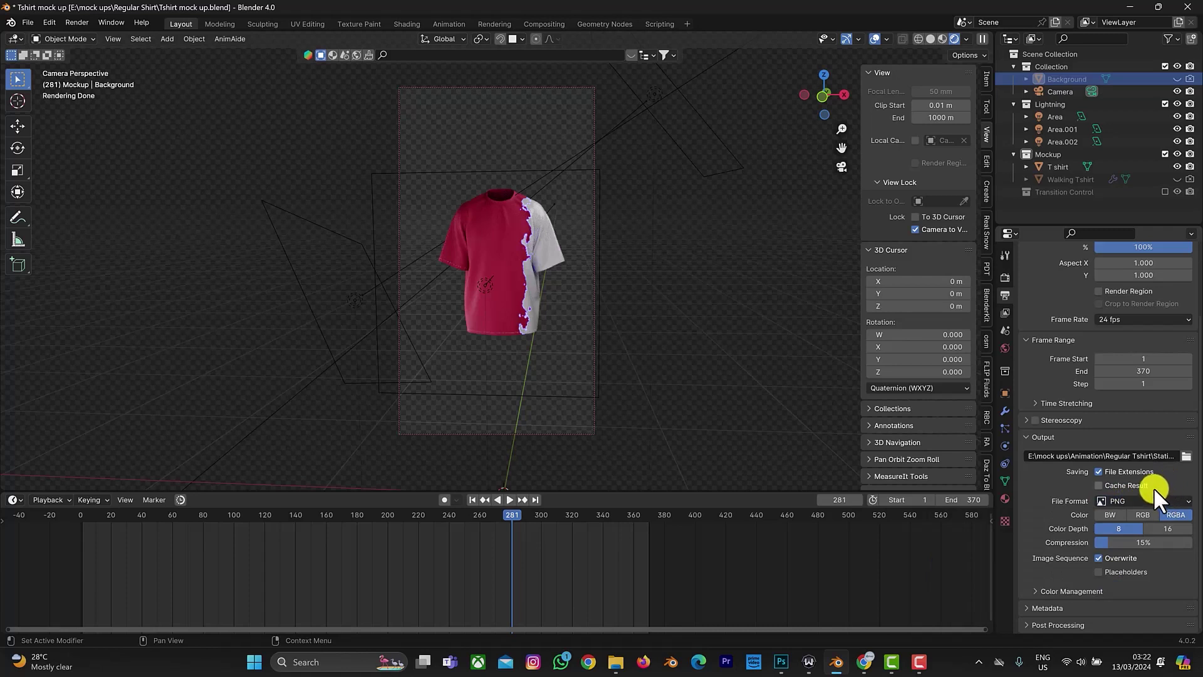
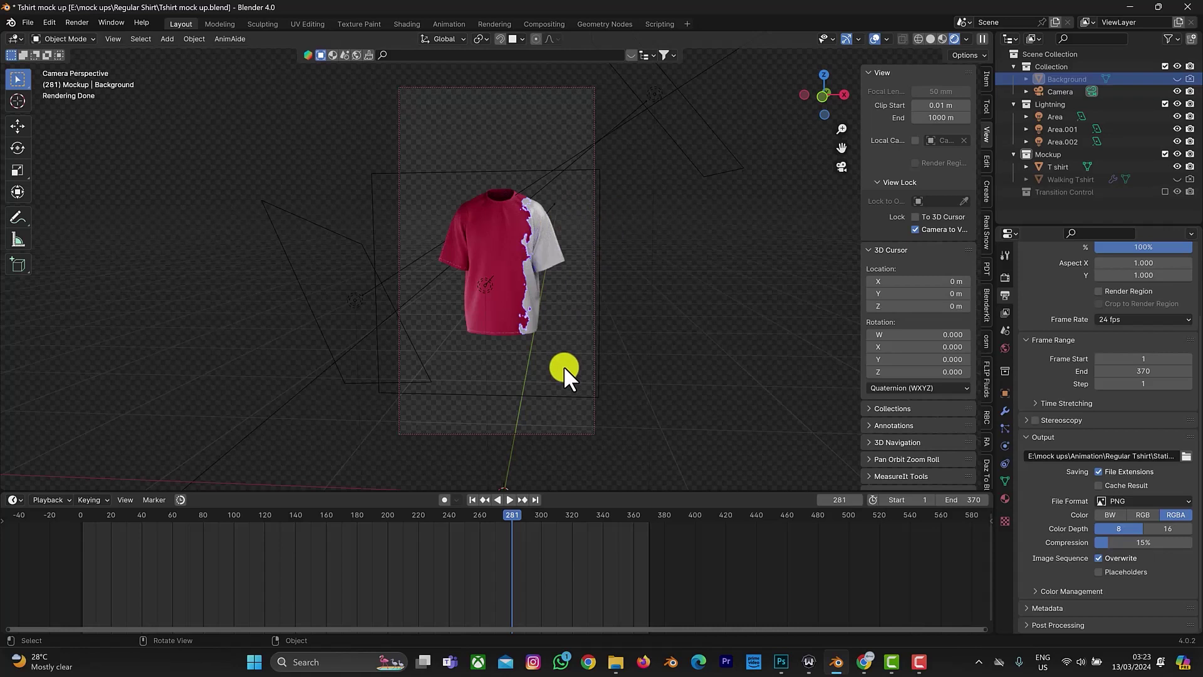
- Render frame 281 as a still image and maximize the render window
key(ctrl+s)
click(75, 24)
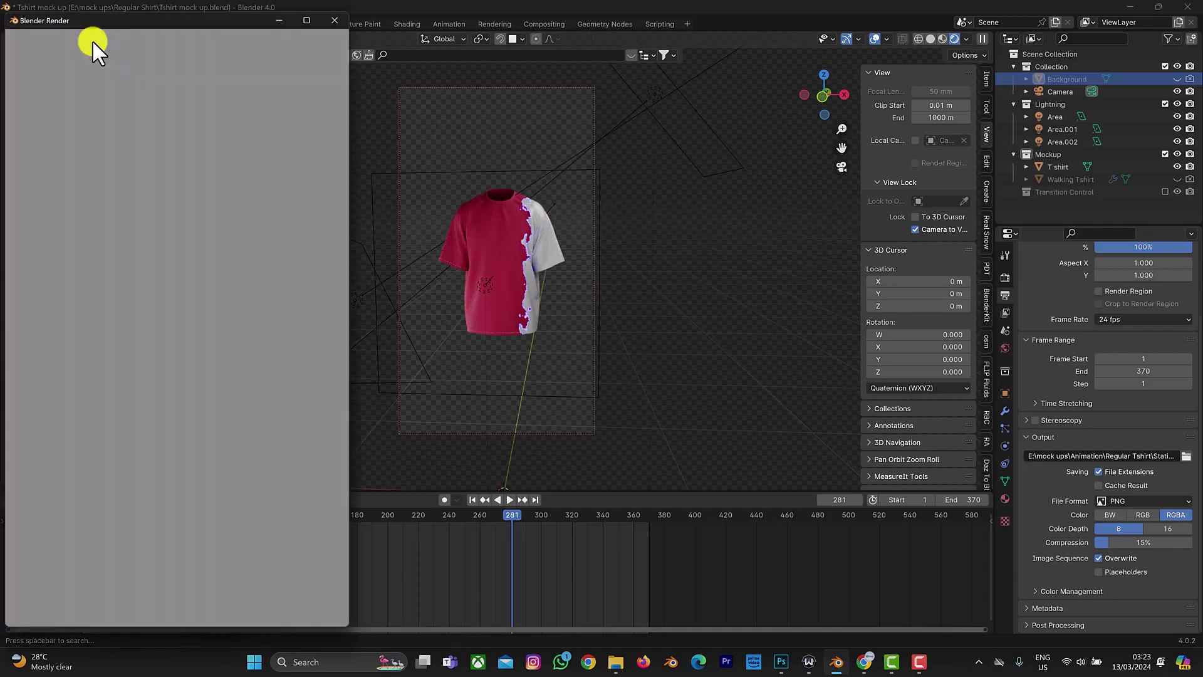
click(93, 41)
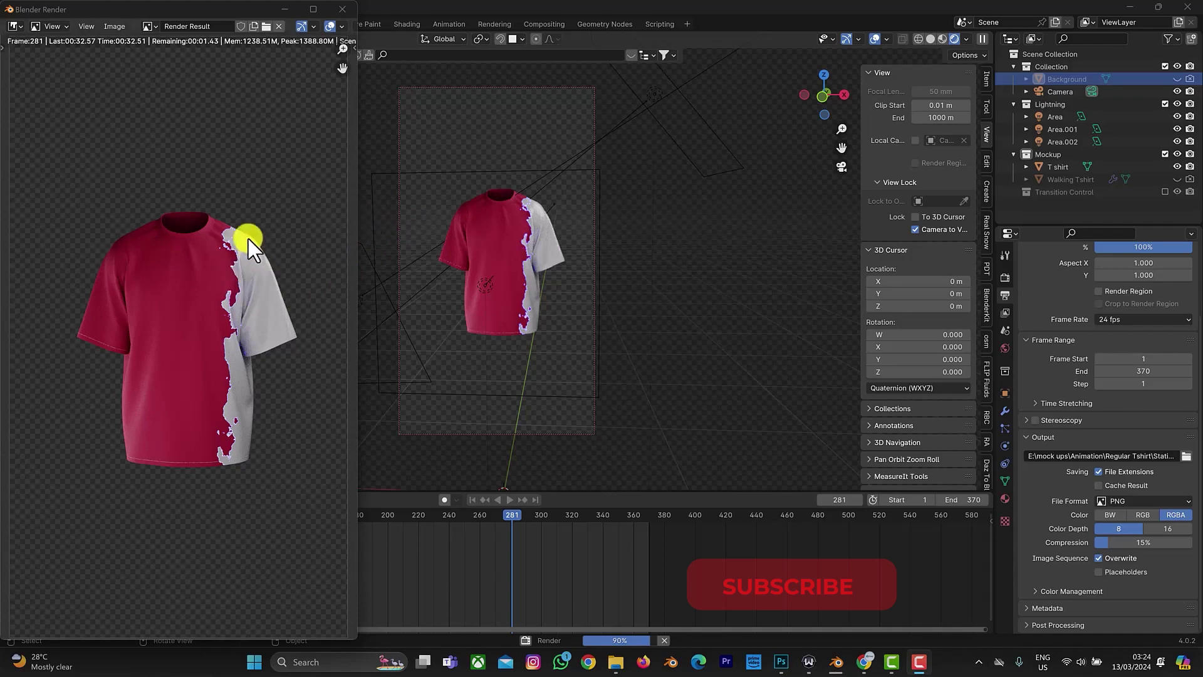
click(313, 9)
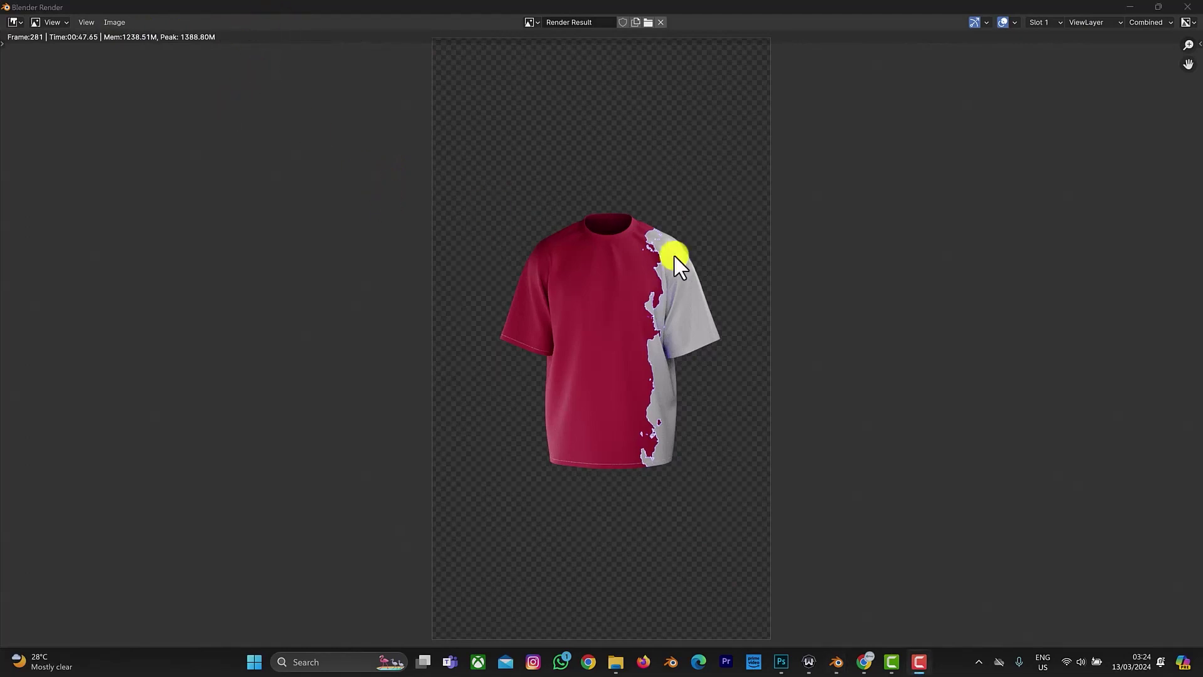
- Examine the options for saving the render result as an image, leave without saving, and return to the scene window
click(108, 22)
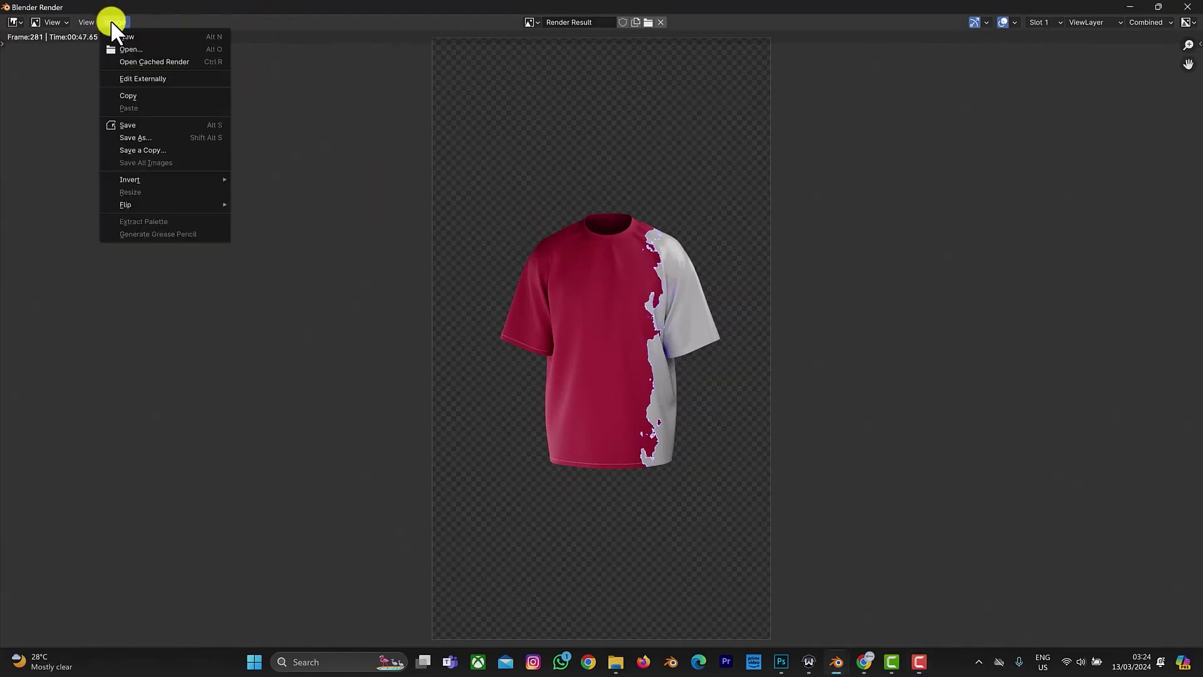
click(147, 137)
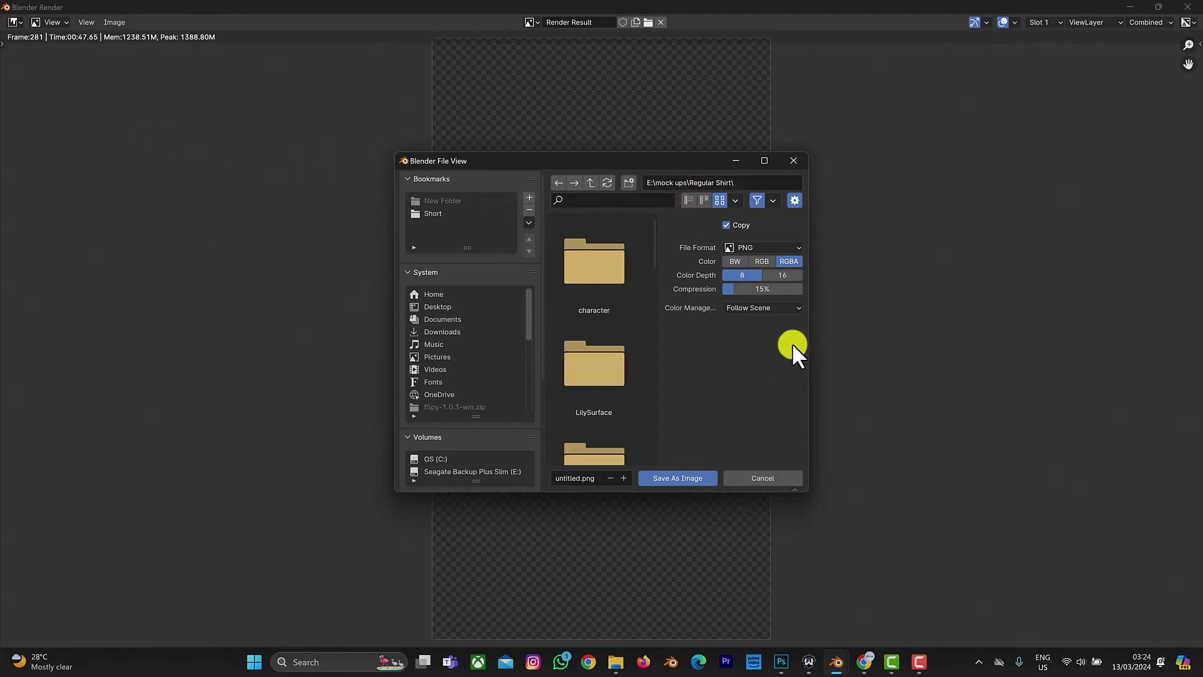
click(762, 479)
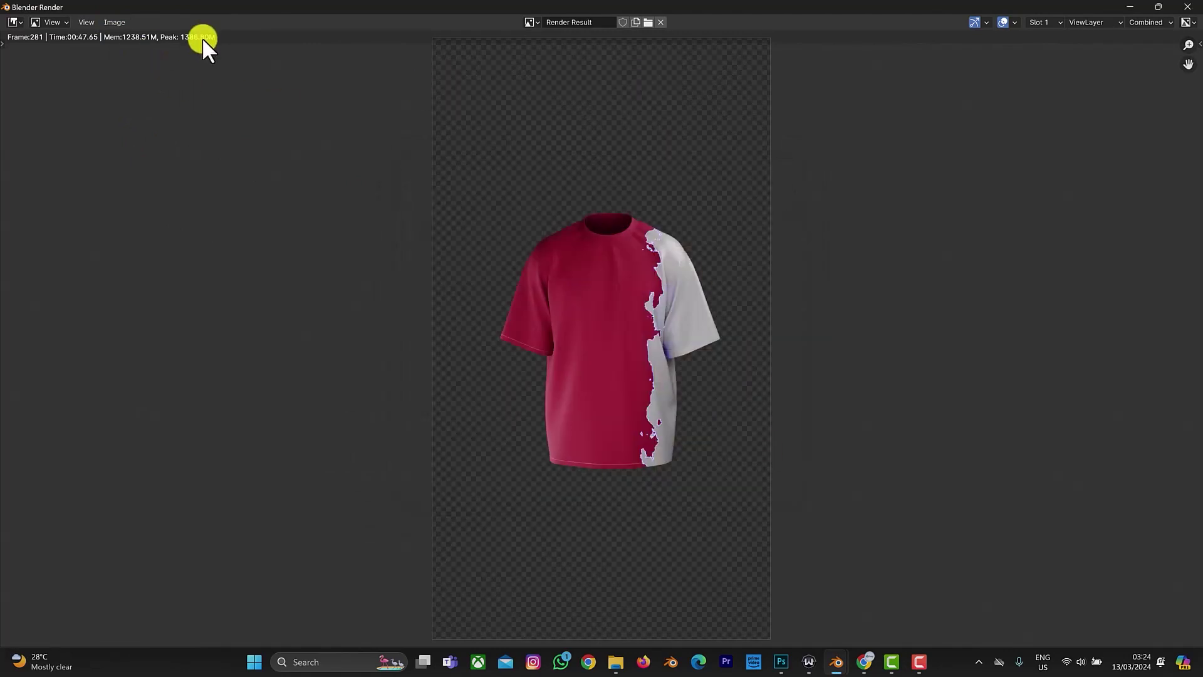
click(1134, 7)
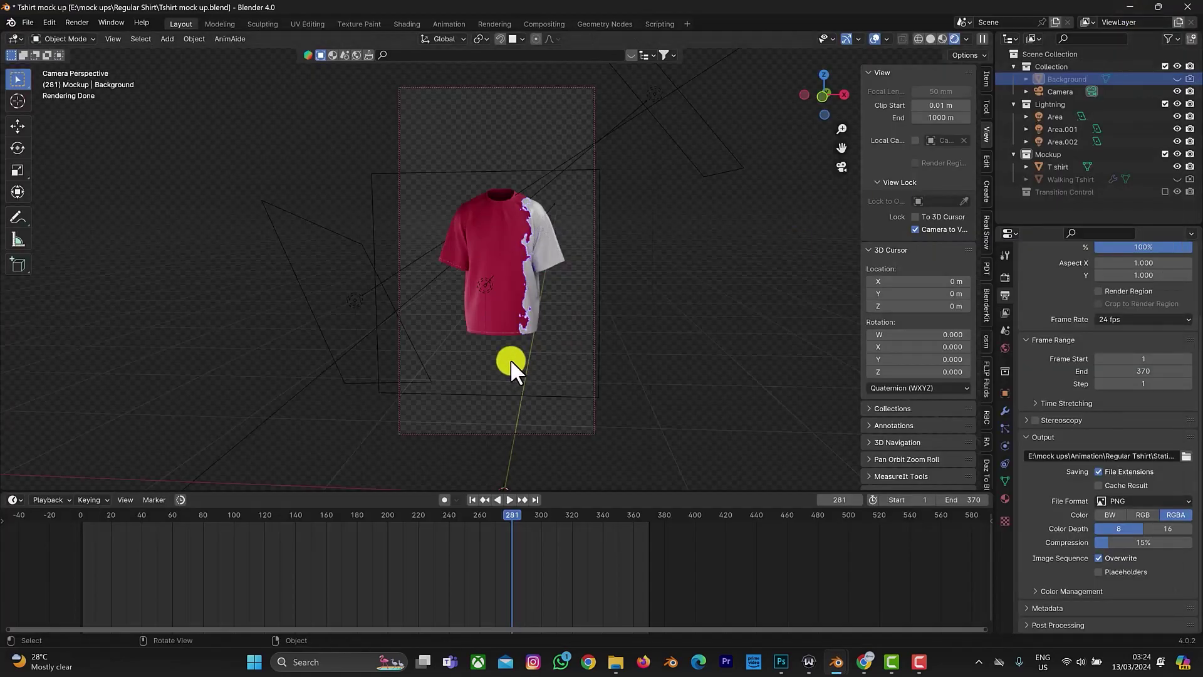